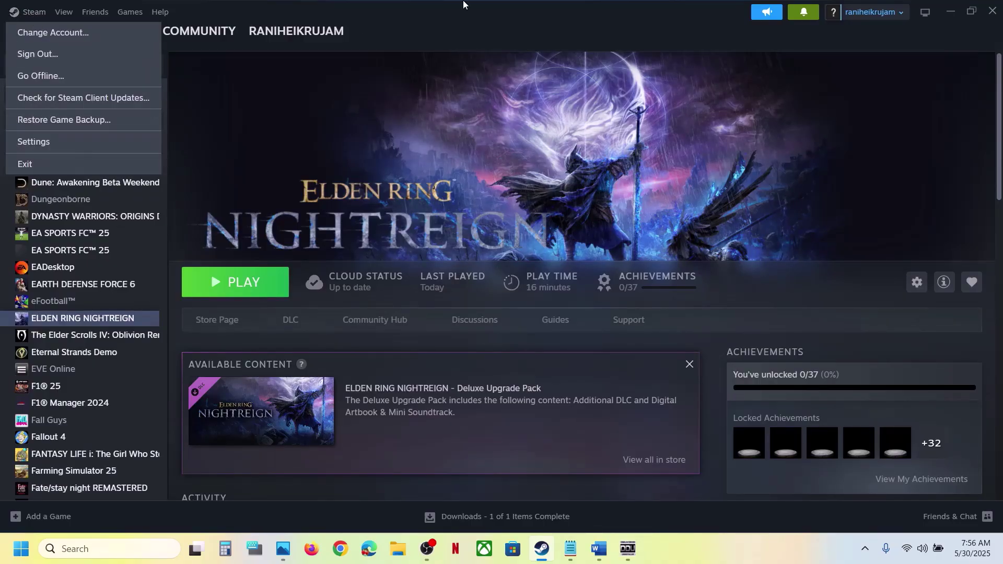
# - Switch to the Word notes and mark the word "restart" in the Step 1 line
pyautogui.click(454, 23)
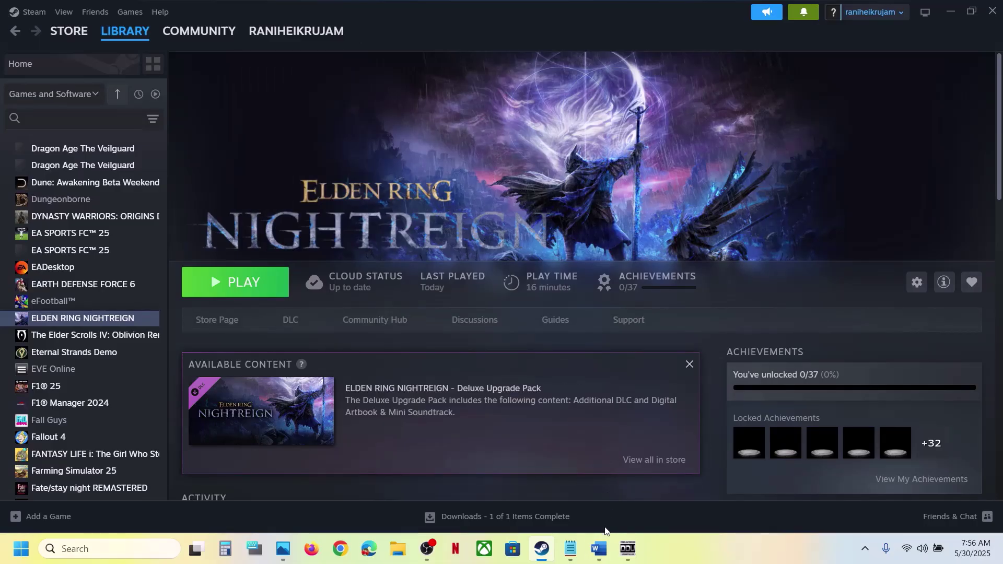
pyautogui.click(598, 549)
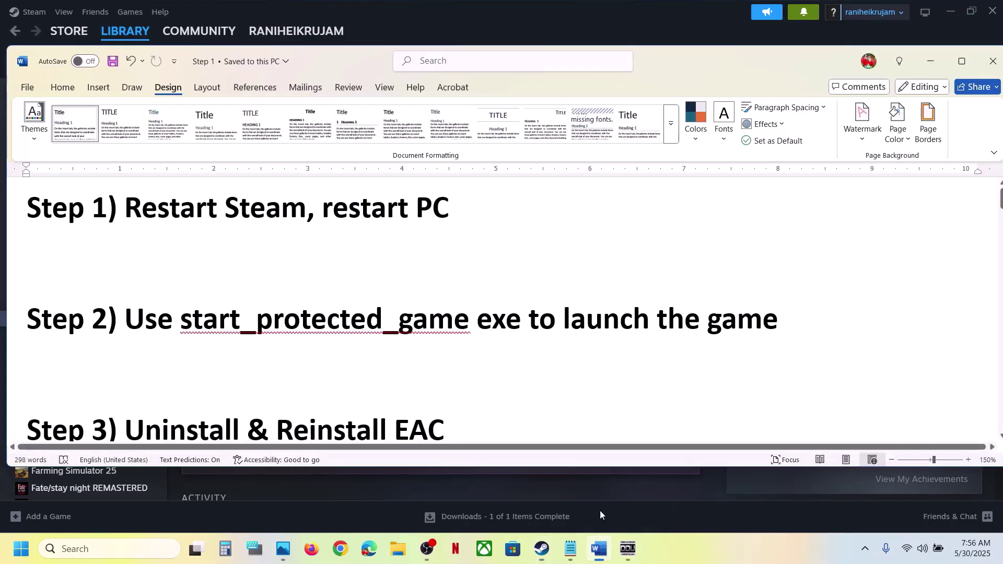
pyautogui.doubleClick(339, 197)
# - Bring Steam back to the front, maximized, and show the Windows power options for restarting the PC
pyautogui.click(474, 17)
pyautogui.moveTo(475, 17); pyautogui.dragTo(95, 368)
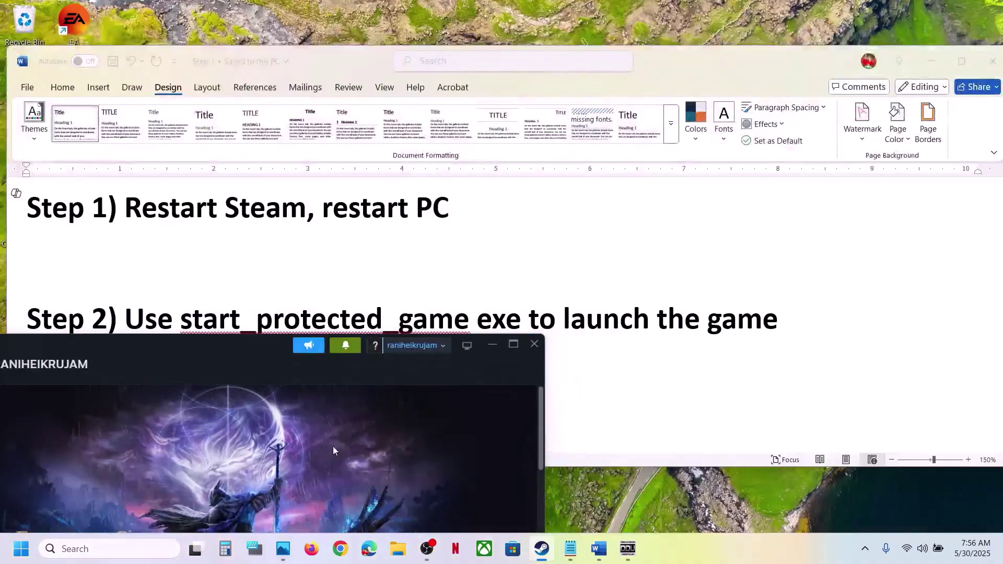
pyautogui.click(513, 344)
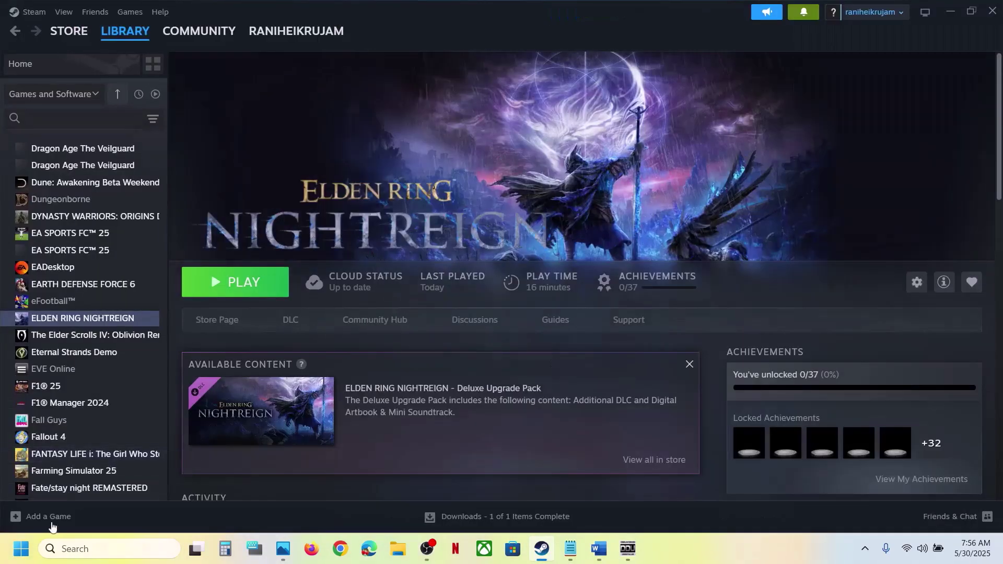
pyautogui.click(21, 548)
pyautogui.click(378, 505)
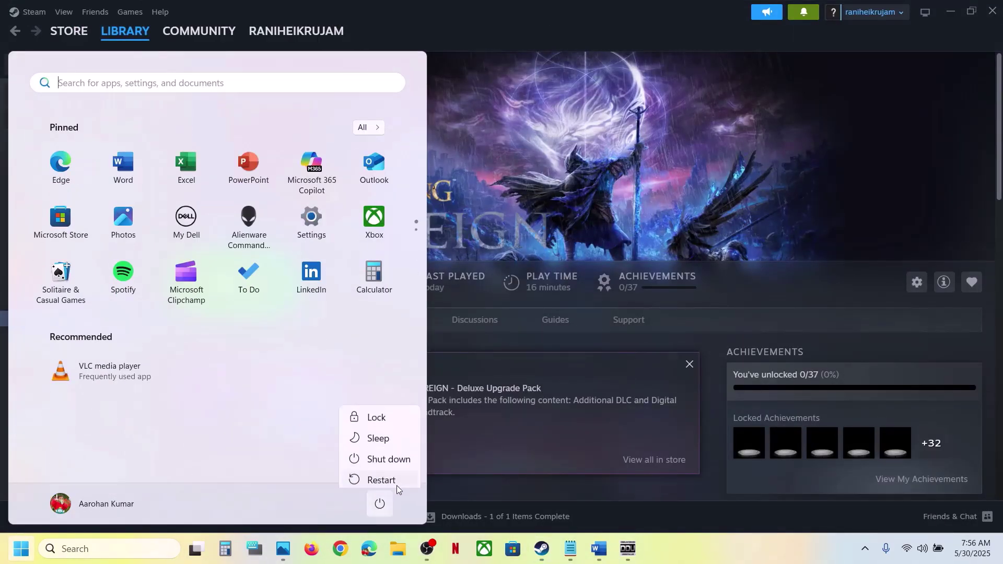
pyautogui.click(381, 476)
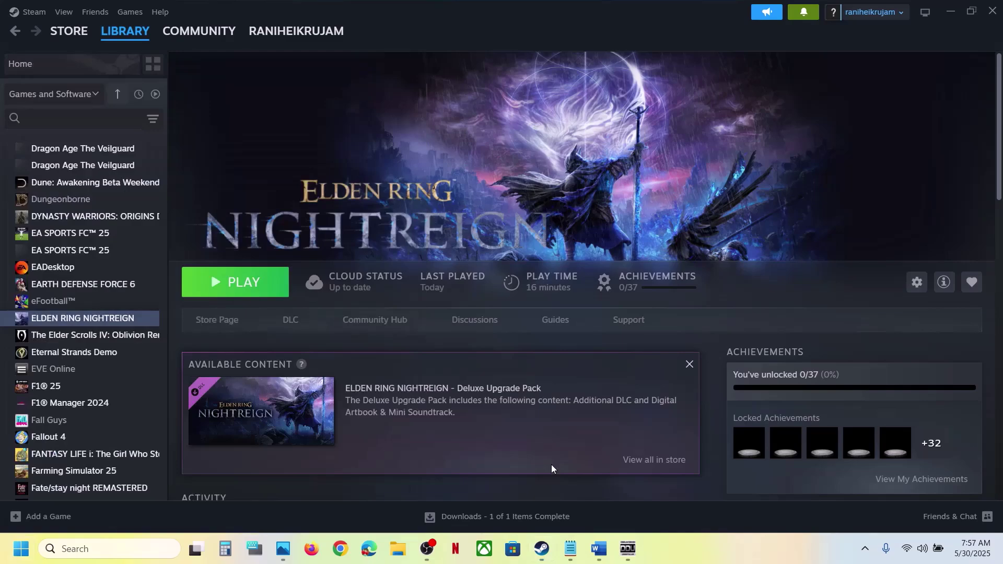
# - Highlight the Step 2 instruction about start_protected_game in the Word notes, and return to Steam
pyautogui.click(598, 549)
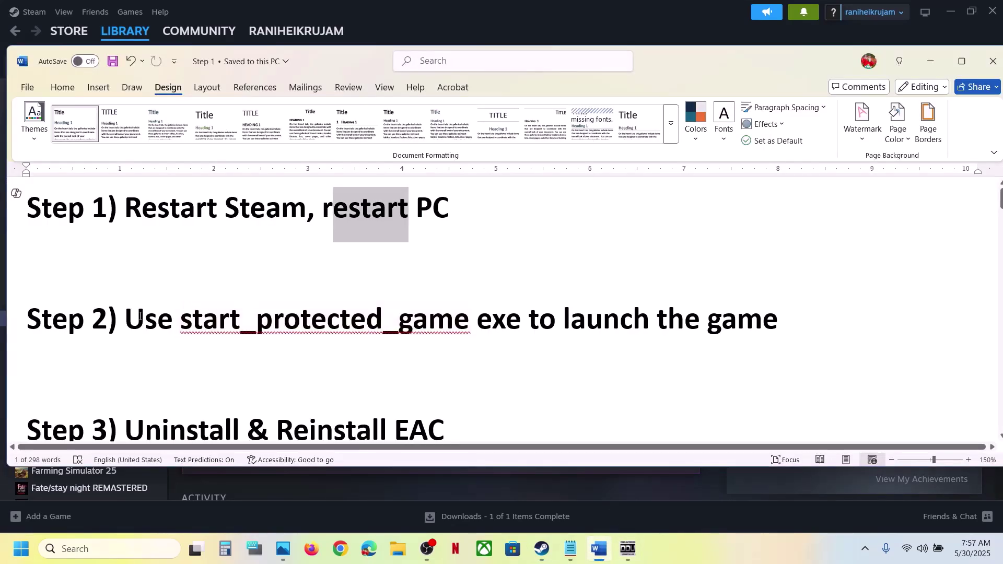
pyautogui.moveTo(169, 312); pyautogui.dragTo(652, 319)
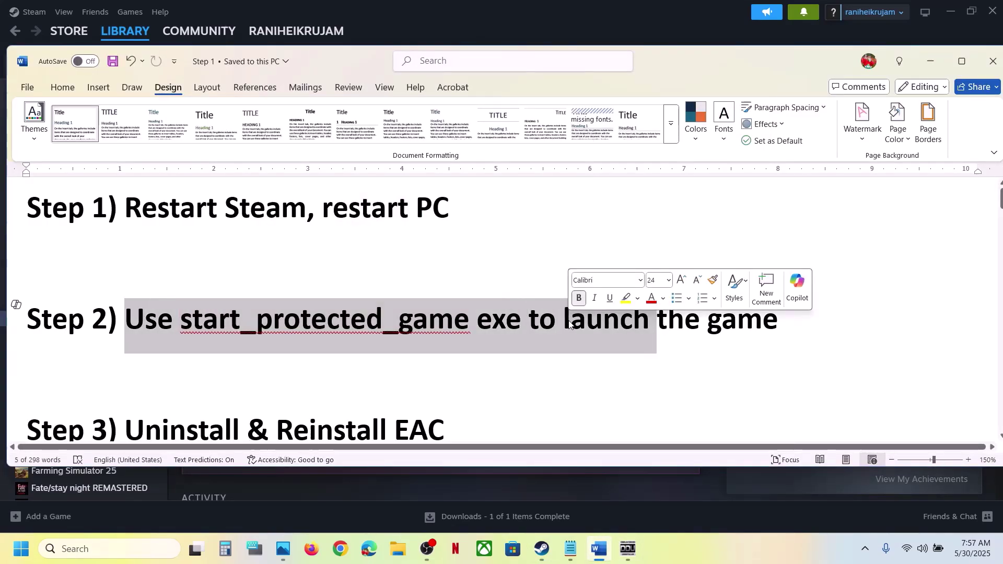
pyautogui.click(705, 23)
# - Browse the local files of ELDEN RING NIGHTREIGN from the Steam library and open its Game folder
pyautogui.rightClick(118, 316)
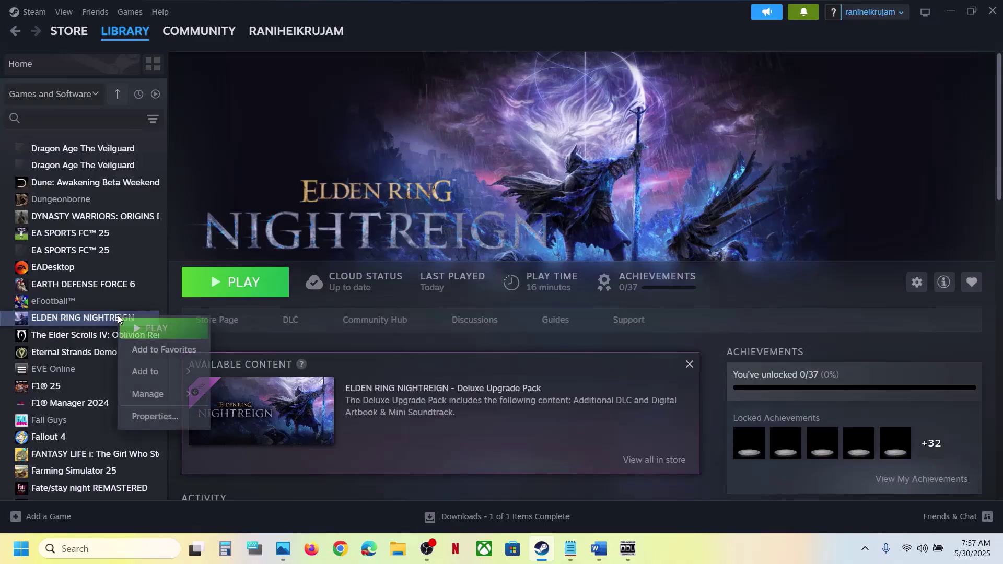
pyautogui.moveTo(170, 391)
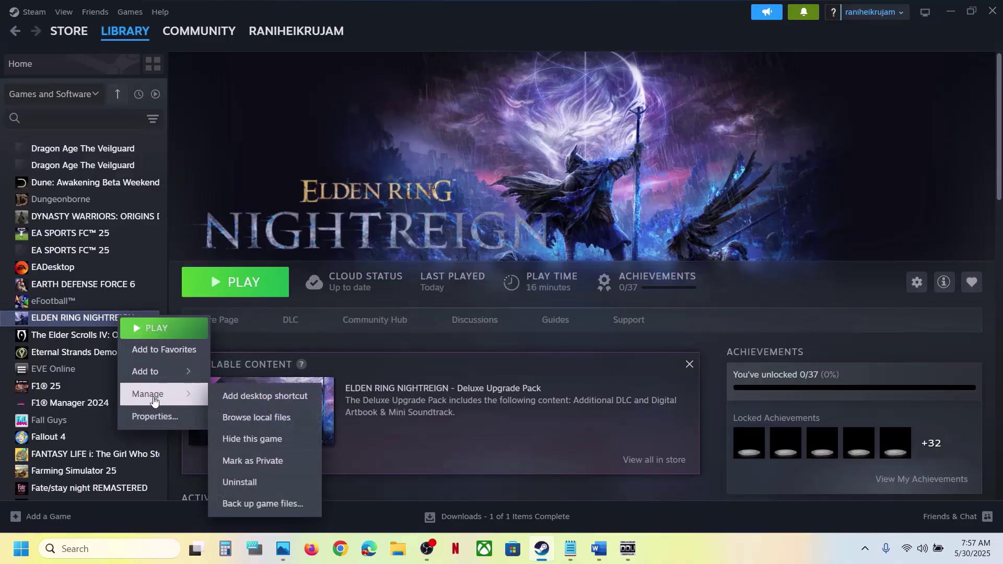
pyautogui.click(267, 417)
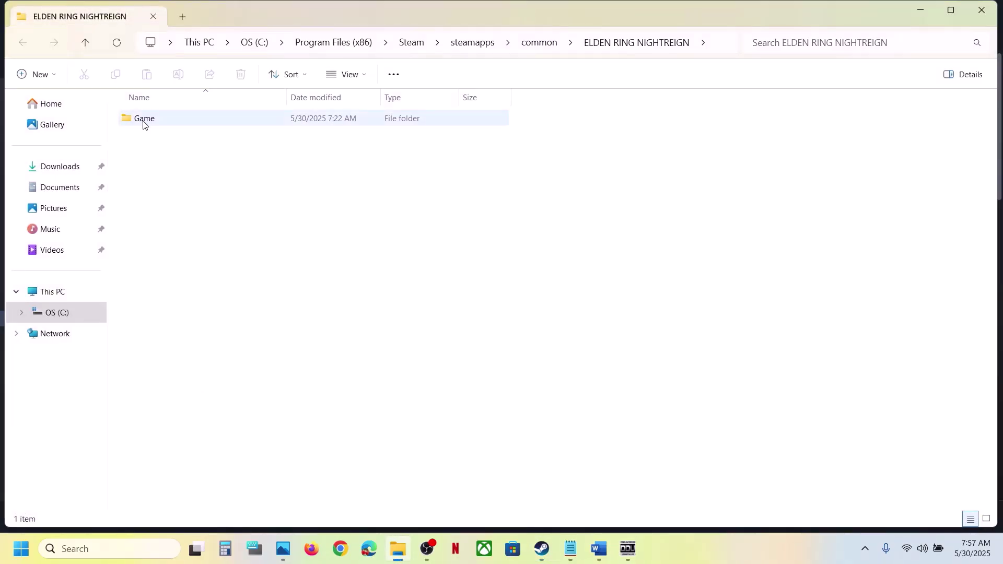
pyautogui.doubleClick(144, 120)
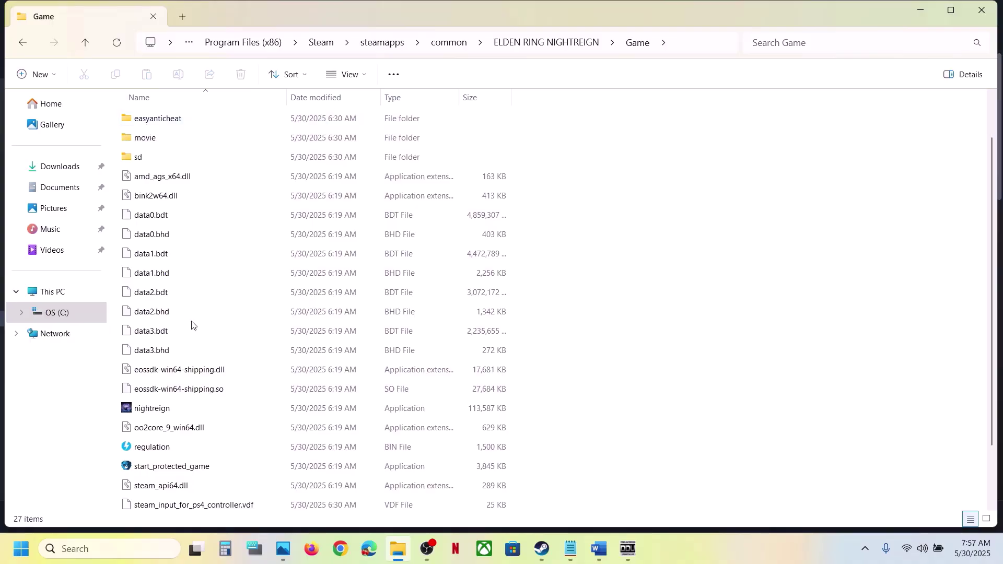
# - Locate the nightreign and start_protected_game applications in the Game folder, leaving start_protected_game selected
pyautogui.scroll(-3, 193, 339)
pyautogui.click(156, 354)
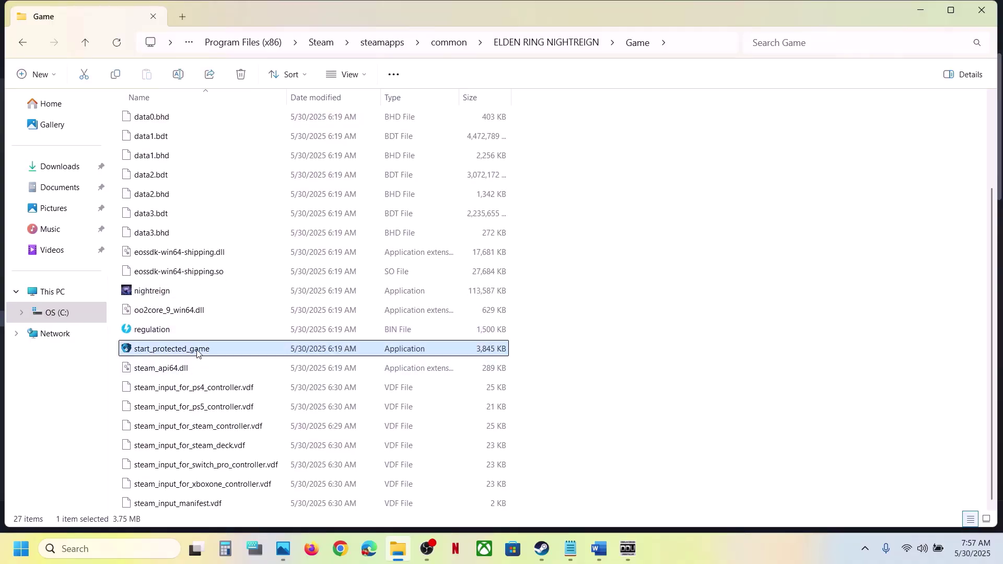
pyautogui.moveTo(196, 355)
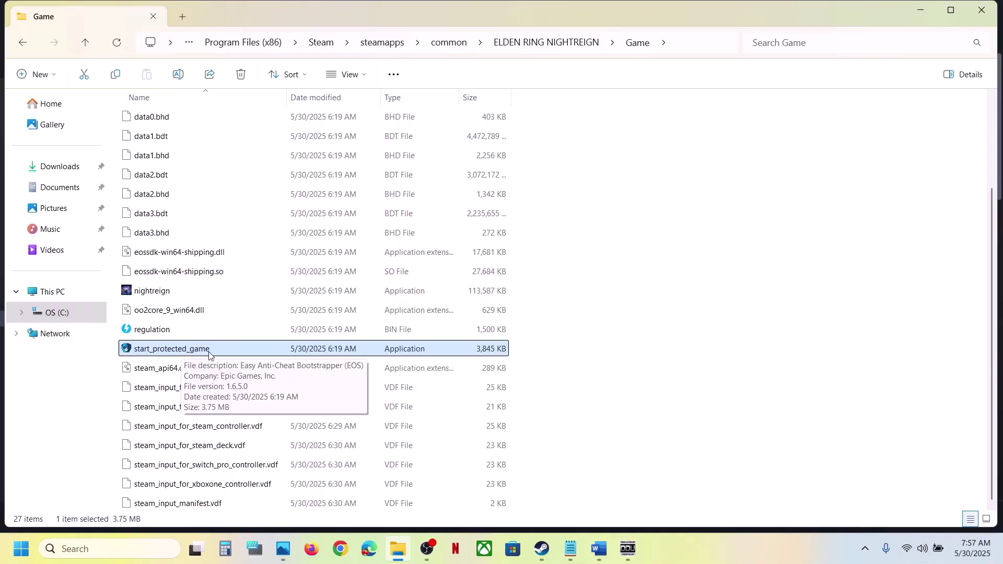
pyautogui.click(164, 294)
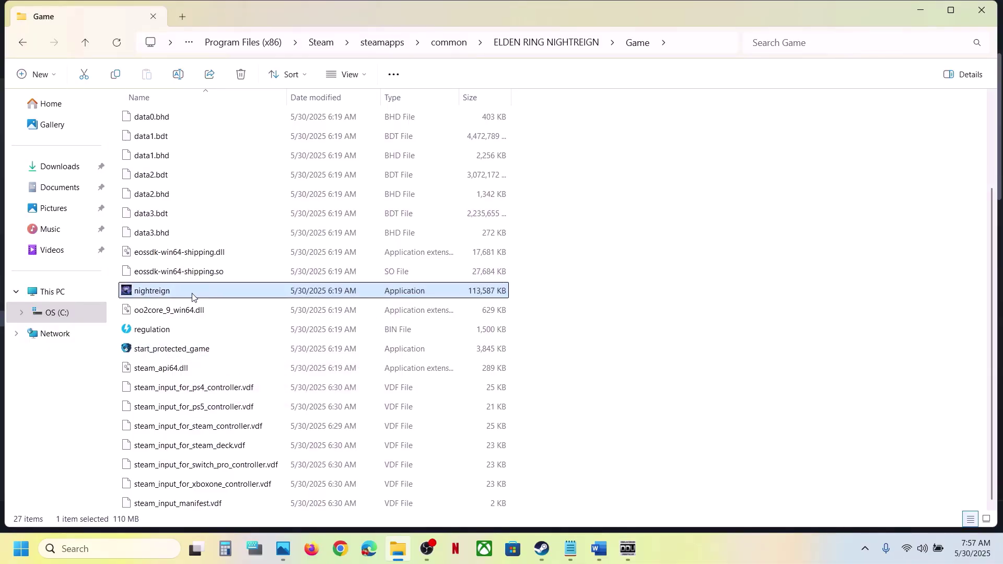
pyautogui.click(181, 351)
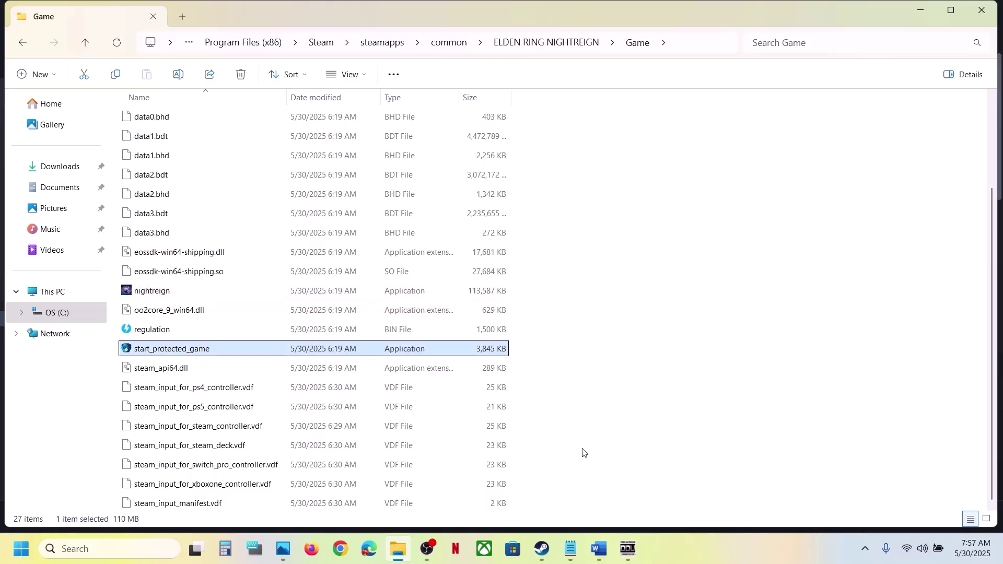
# - Switch to the Word notes and highlight the Step 3 instruction "Uninstall & Reinstall EAC"
pyautogui.click(599, 555)
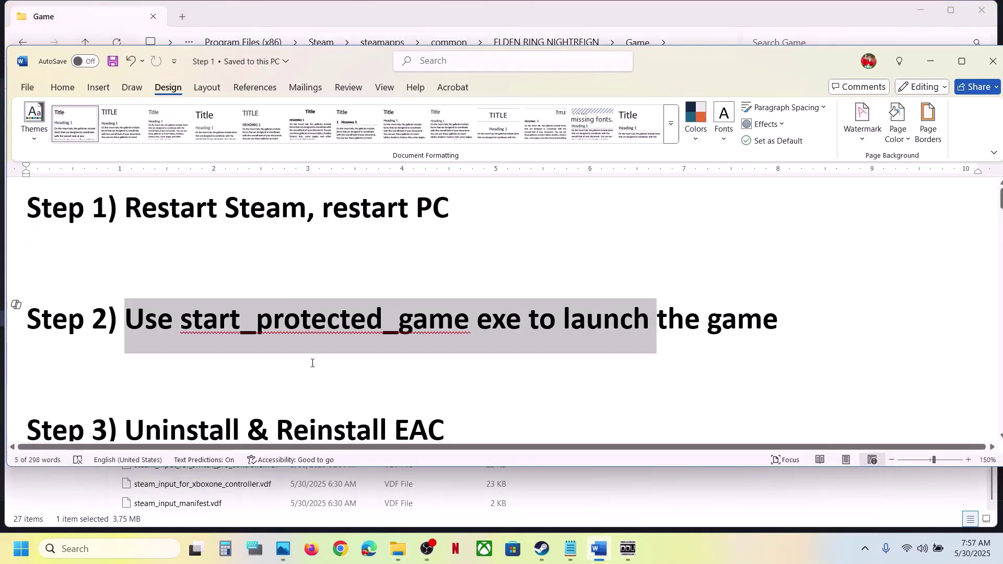
pyautogui.scroll(-2, 312, 361)
pyautogui.moveTo(125, 351); pyautogui.dragTo(444, 361)
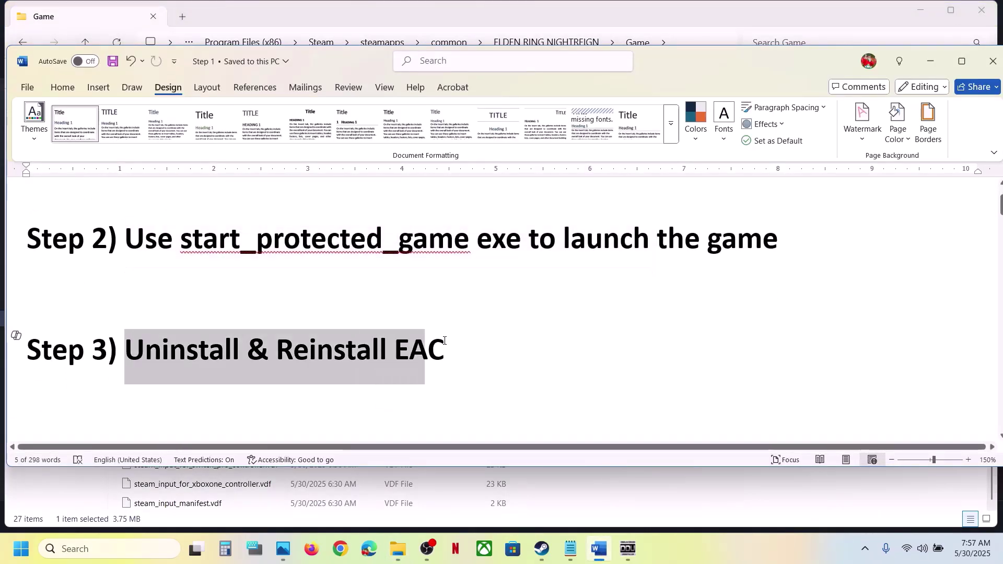
# - From Steam, browse the local files of ELDEN RING NIGHTREIGN and open the easyanticheat folder inside Game
pyautogui.click(541, 548)
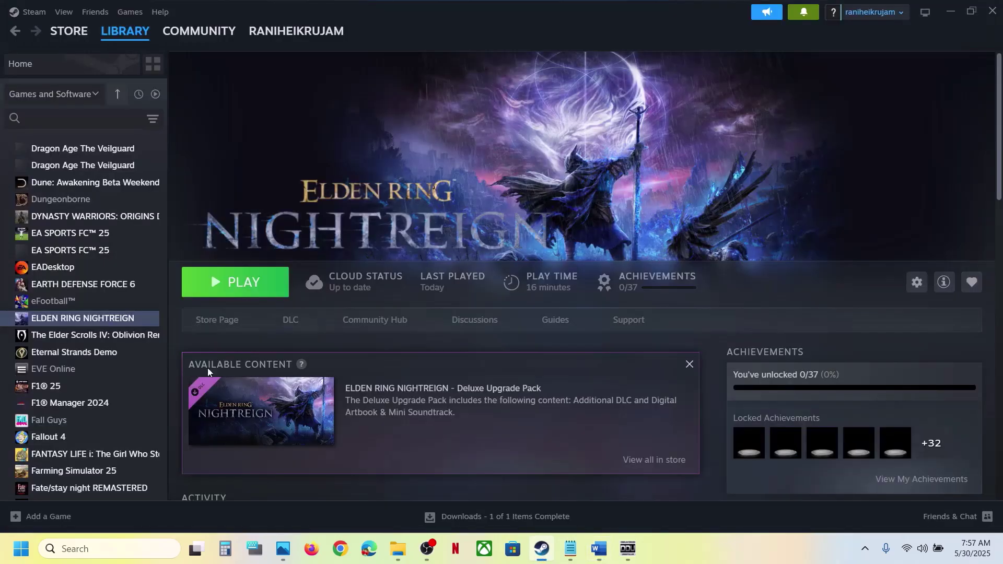
pyautogui.rightClick(74, 322)
pyautogui.moveTo(116, 400)
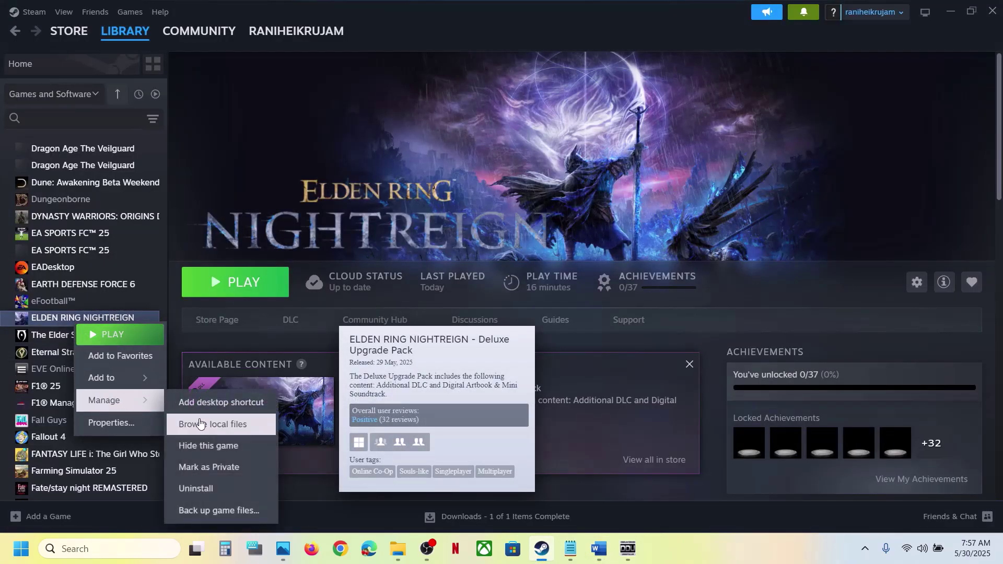
pyautogui.click(213, 424)
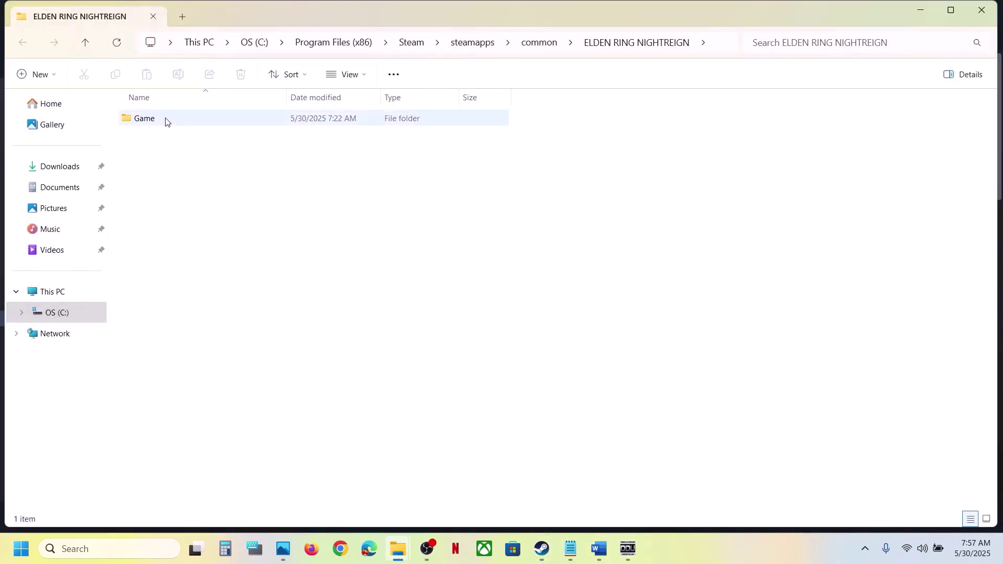
pyautogui.click(163, 119)
pyautogui.doubleClick(163, 120)
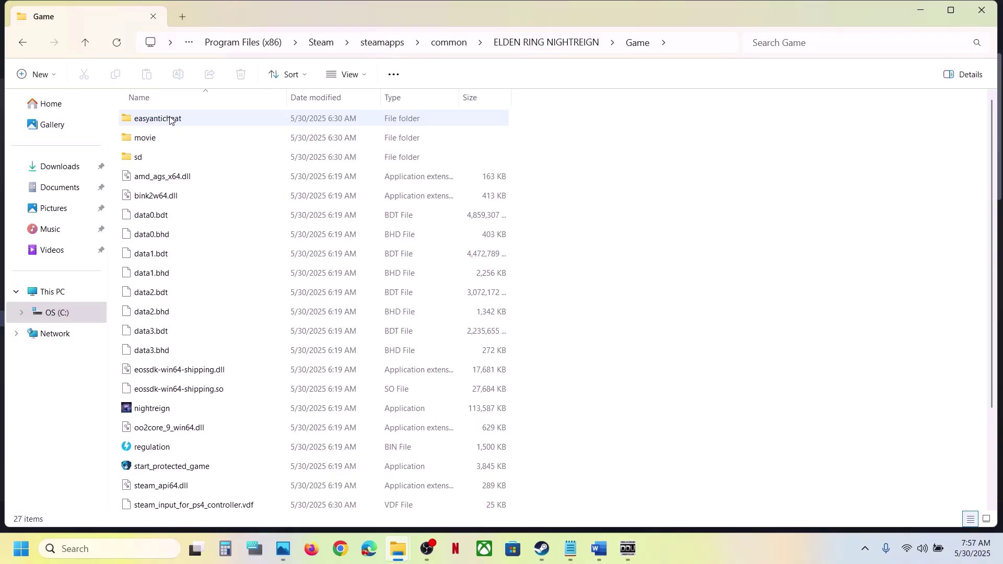
pyautogui.doubleClick(171, 120)
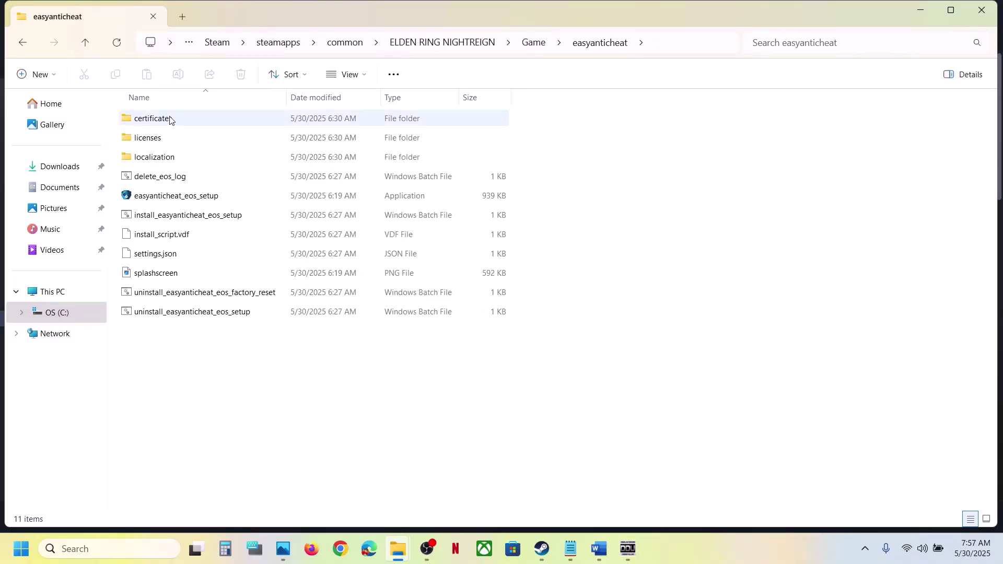
# - Run the uninstall_easyanticheat_eos_setup batch file and dismiss its console window
pyautogui.click(166, 312)
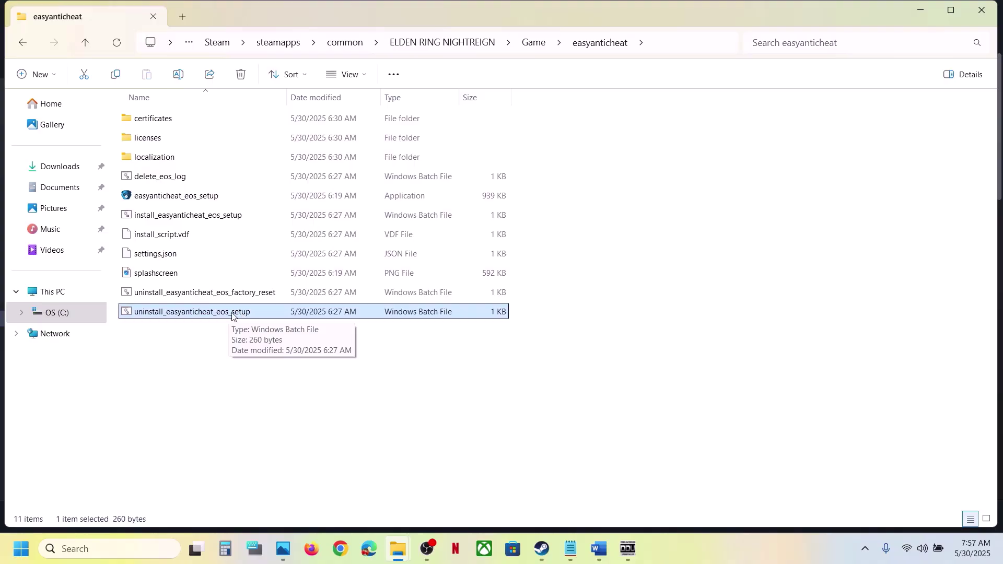
pyautogui.press('Return')
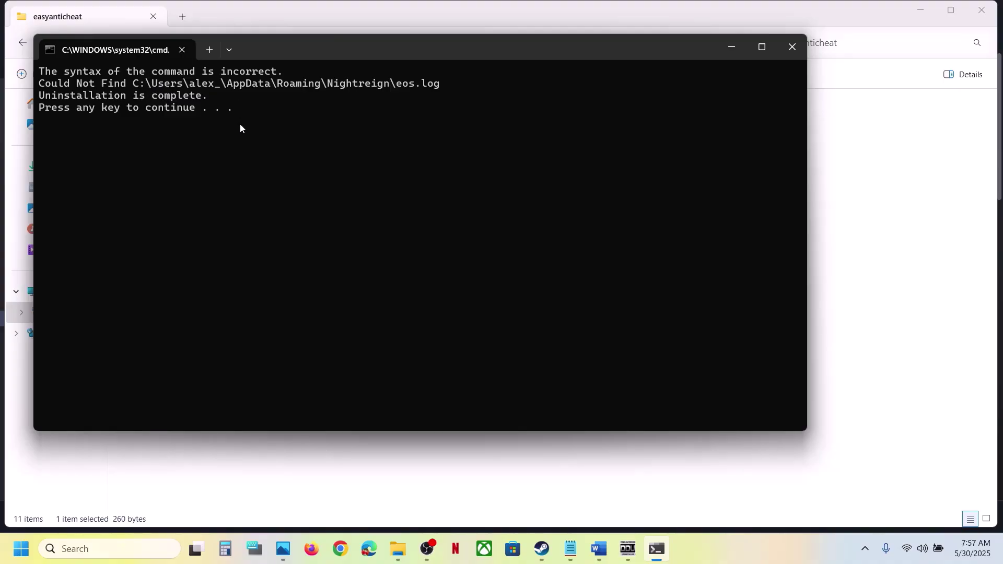
pyautogui.press('Return')
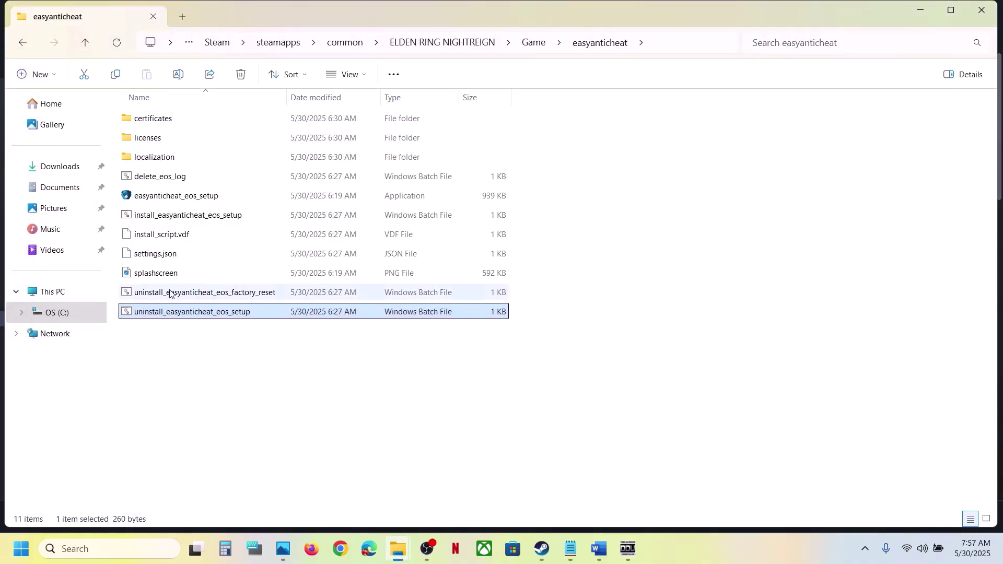
# - Run the uninstall_easyanticheat_eos_factory_reset batch file and dismiss its console window
pyautogui.click(170, 294)
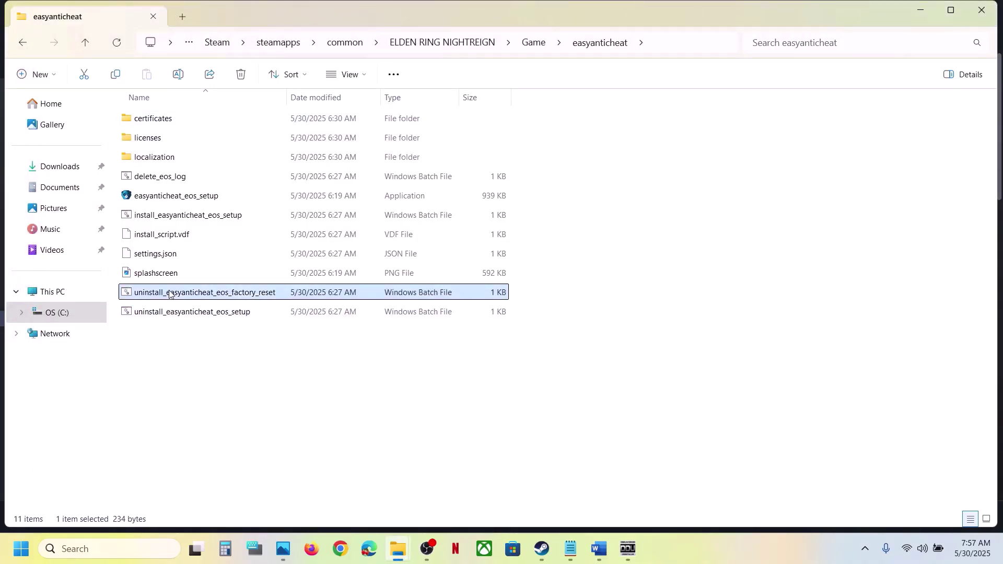
pyautogui.doubleClick(210, 293)
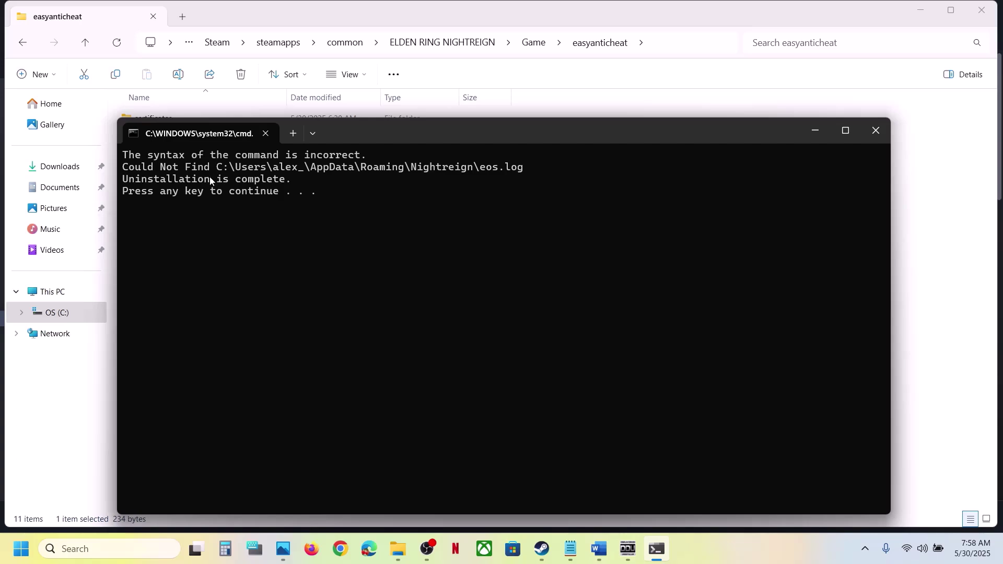
pyautogui.press('Return')
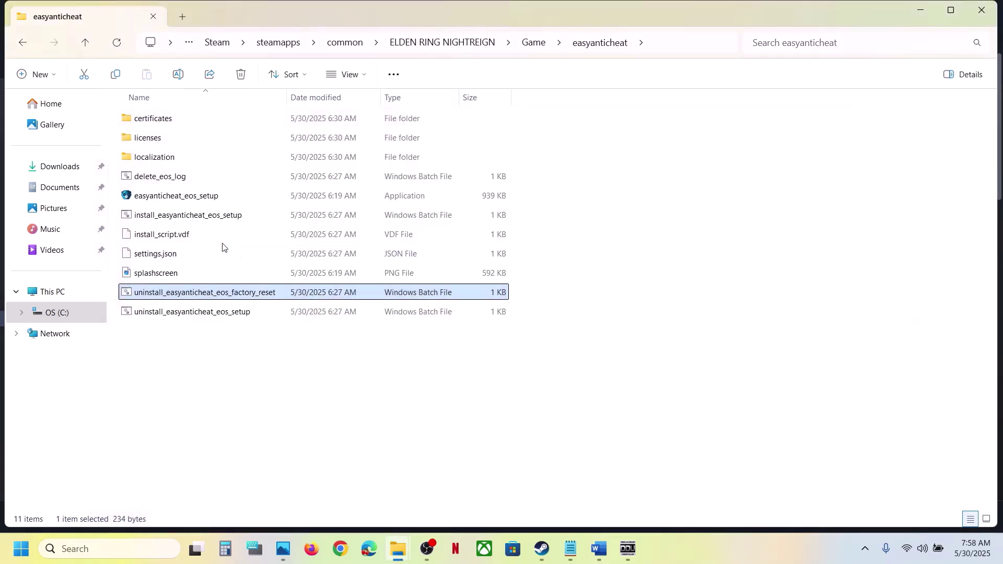
# - Reinstall Easy Anti-Cheat with the install_easyanticheat_eos_setup batch file and dismiss its console window
pyautogui.click(163, 221)
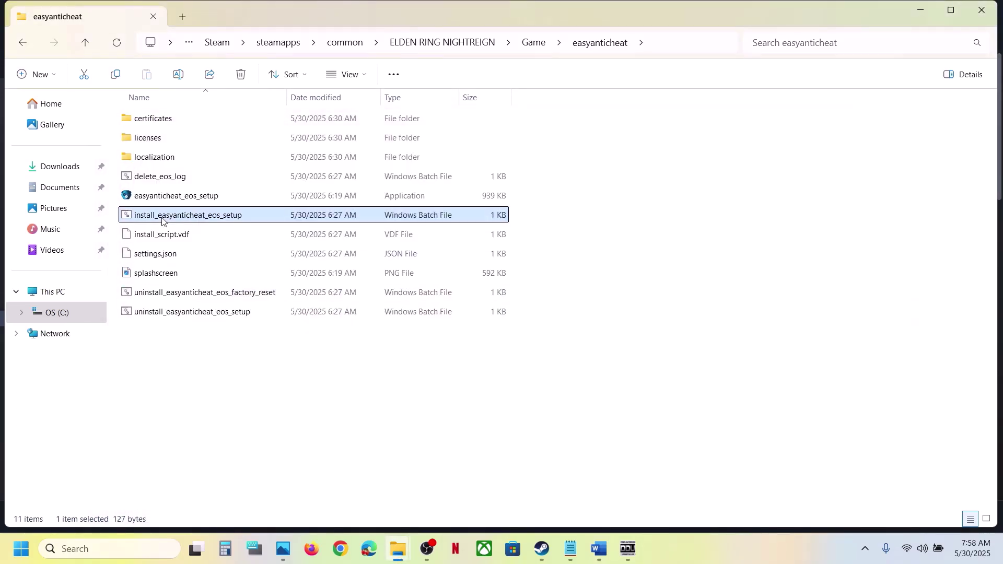
pyautogui.doubleClick(204, 220)
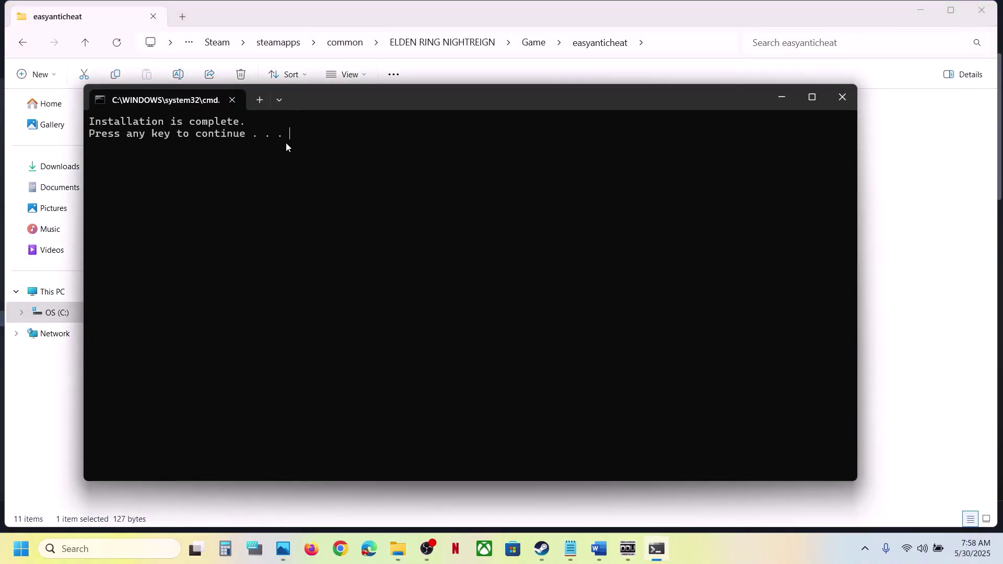
pyautogui.press('Return')
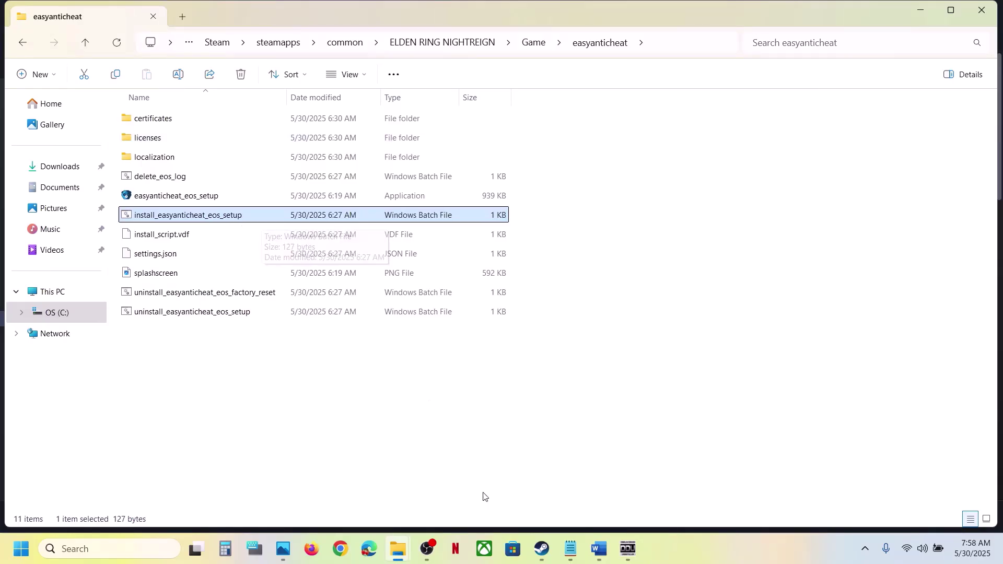
# - Check the game's Steam page, return to the easyanticheat folder and select the easyanticheat_eos_setup application
pyautogui.click(544, 549)
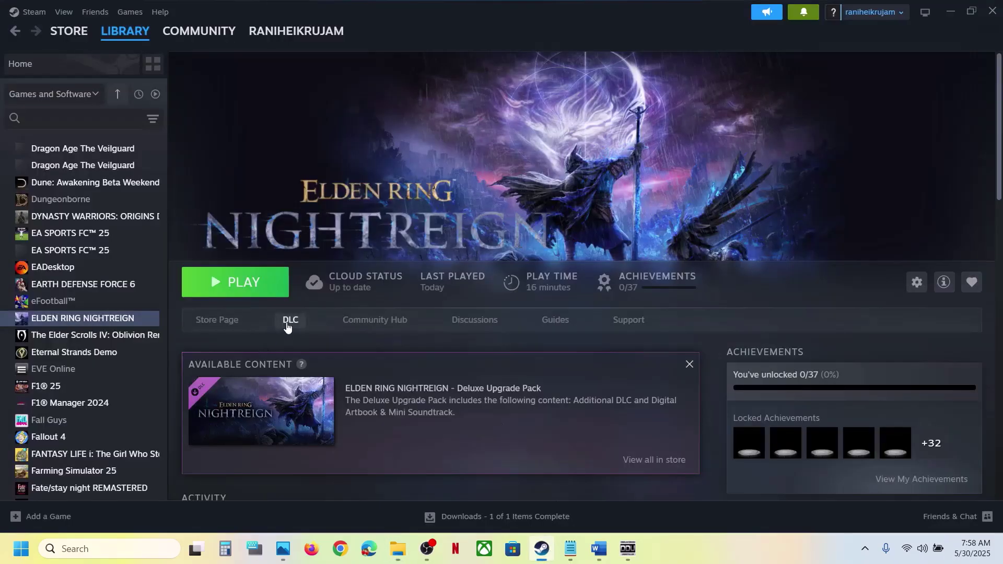
pyautogui.click(541, 549)
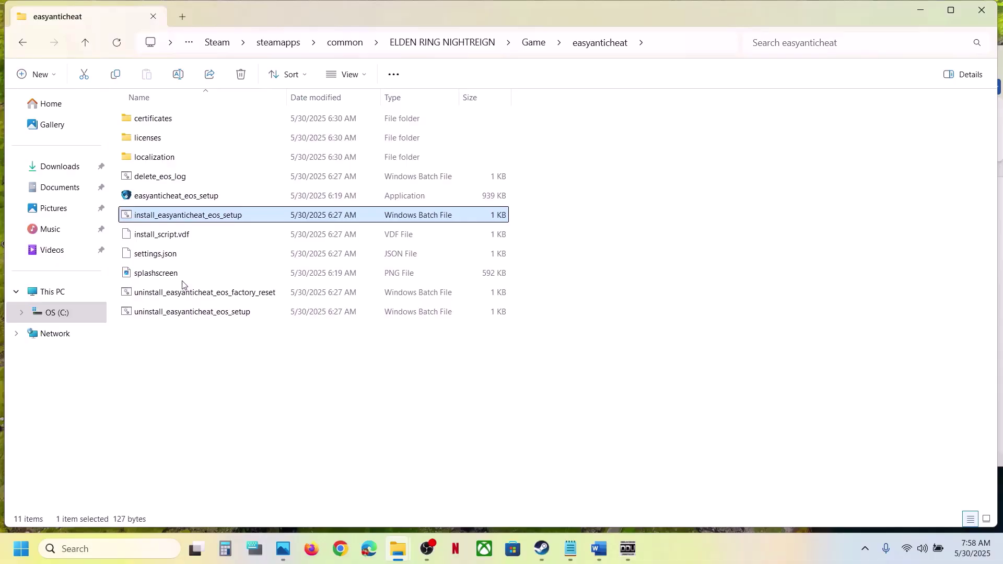
pyautogui.click(155, 197)
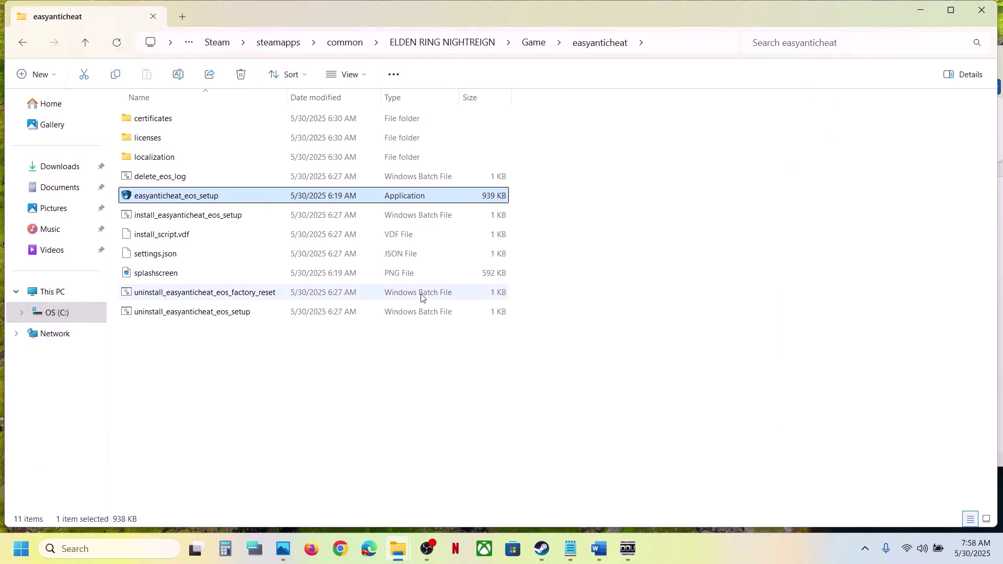
# - Switch to the Word notes and highlight the Step 4 instruction about running the game as an administrator
pyautogui.click(541, 549)
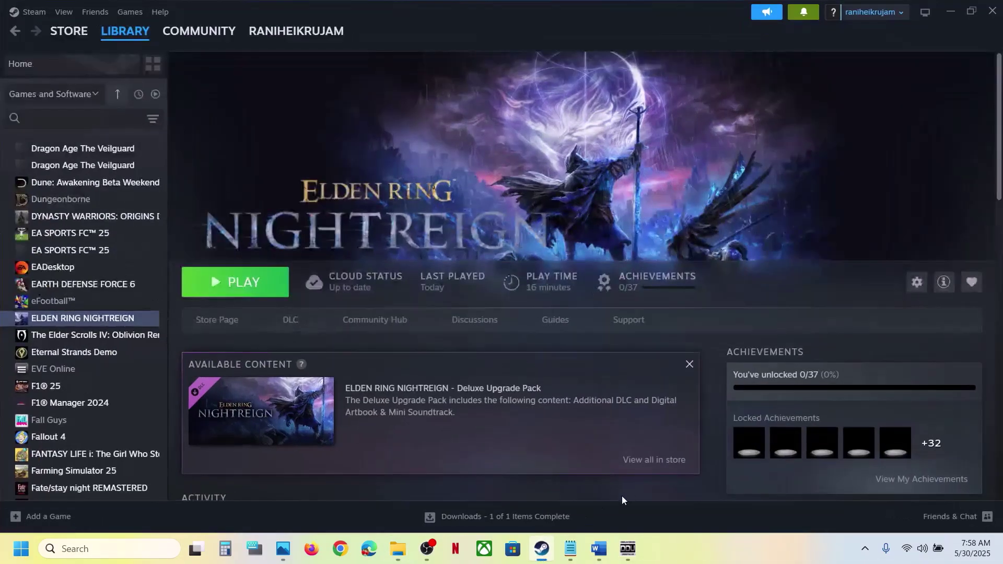
pyautogui.click(602, 546)
pyautogui.scroll(-2, 416, 314)
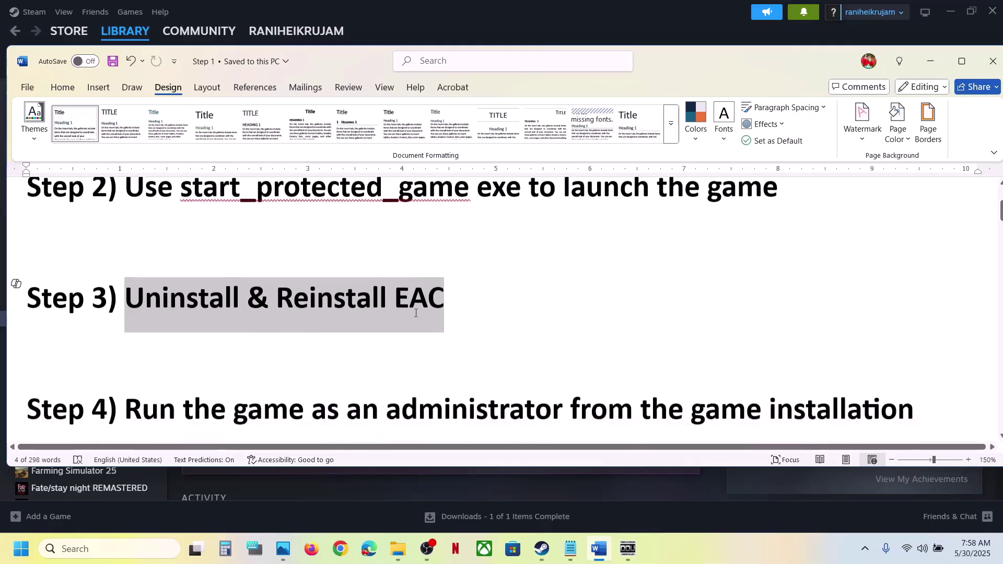
pyautogui.moveTo(142, 345); pyautogui.dragTo(102, 397)
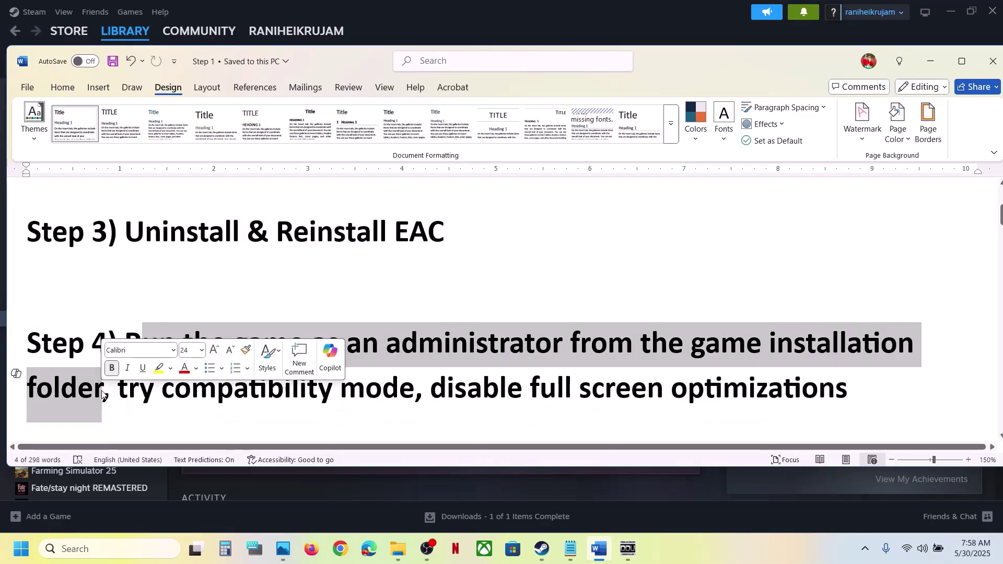
# - Browse the local files of ELDEN RING NIGHTREIGN from the Steam library and open its Game folder
pyautogui.click(541, 549)
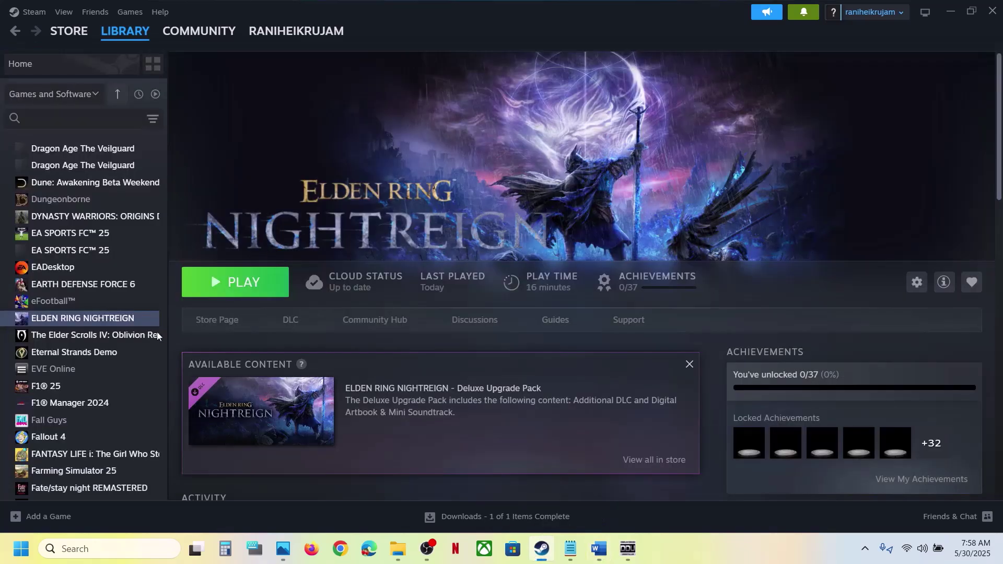
pyautogui.rightClick(108, 323)
pyautogui.moveTo(137, 398)
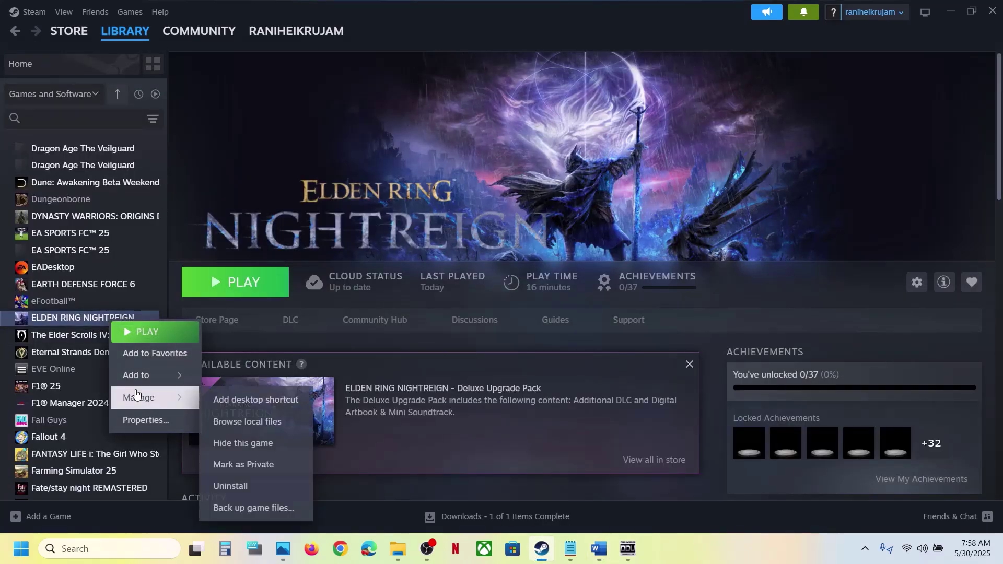
pyautogui.click(248, 420)
pyautogui.doubleClick(157, 125)
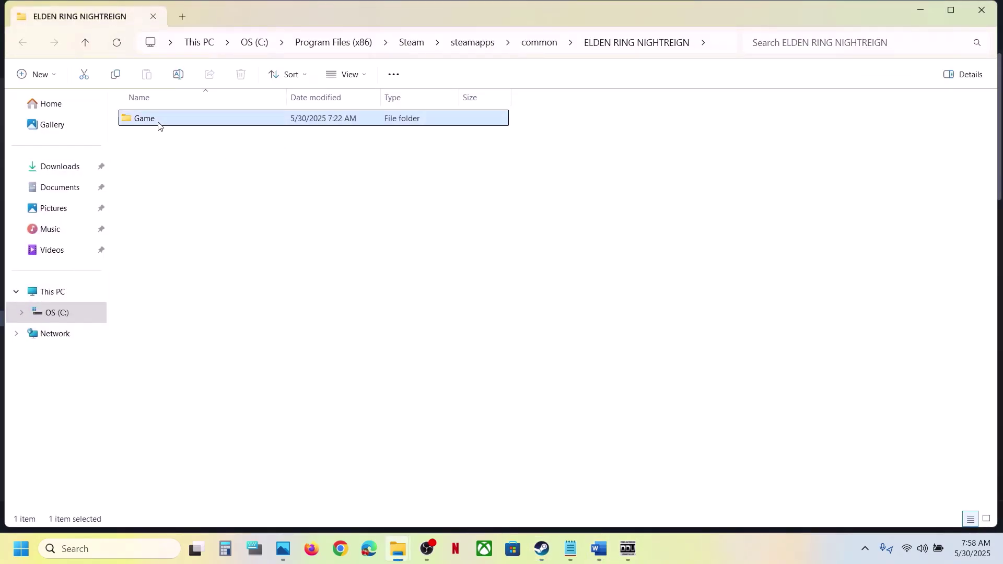
pyautogui.scroll(-2, 196, 363)
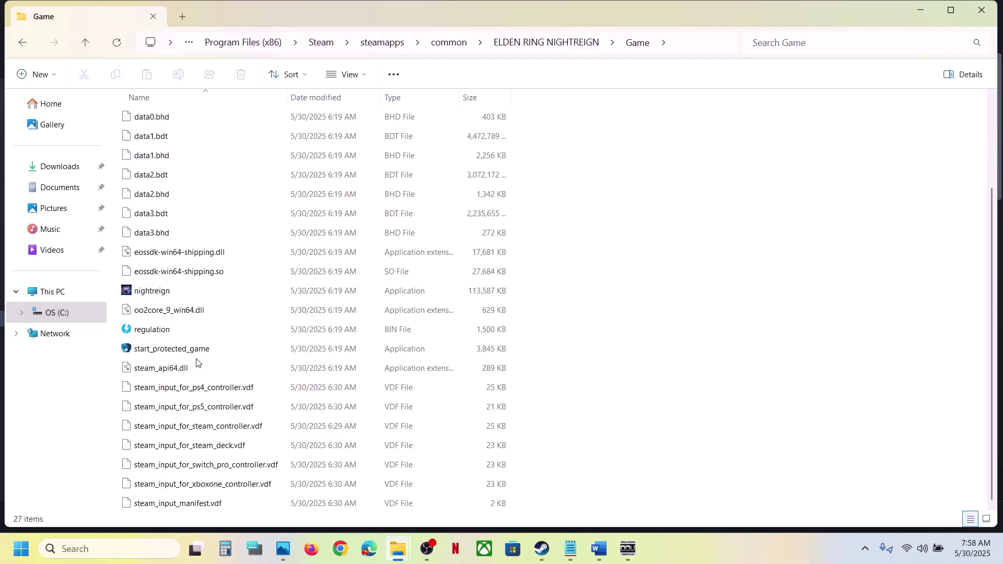
# - Set the nightreign application to run as an administrator in its compatibility properties, then apply and close them
pyautogui.click(159, 295)
pyautogui.rightClick(183, 293)
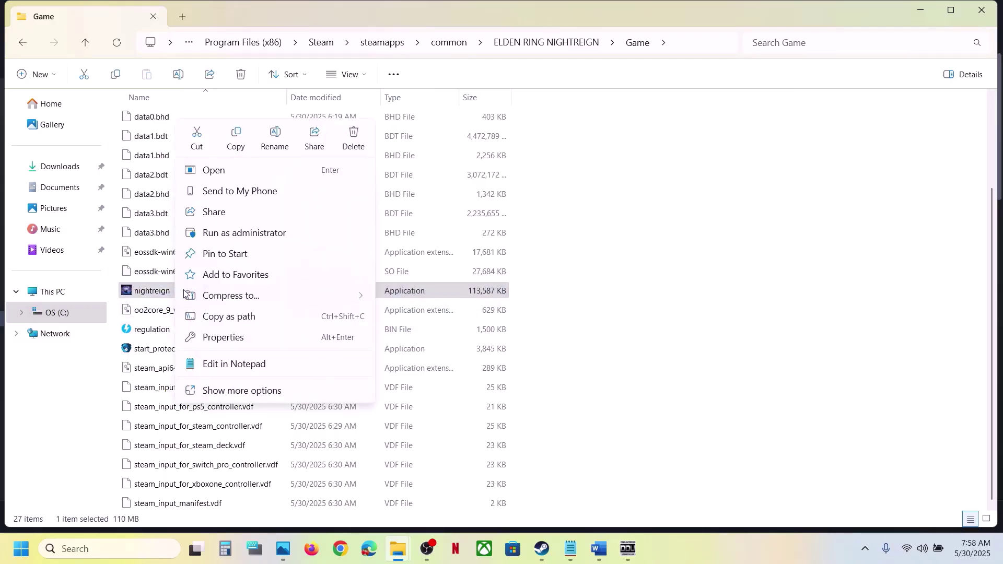
pyautogui.click(237, 343)
pyautogui.click(317, 209)
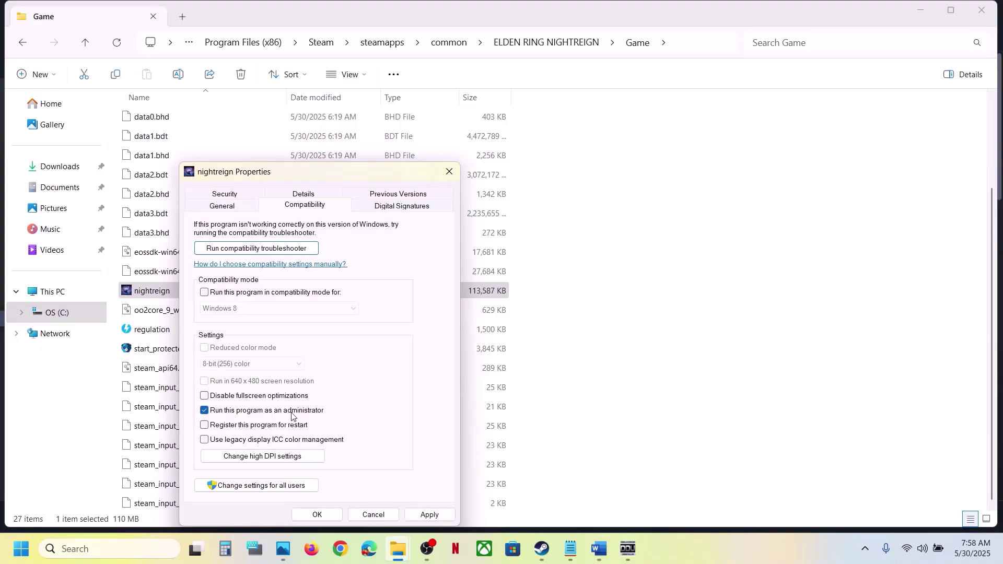
pyautogui.click(430, 514)
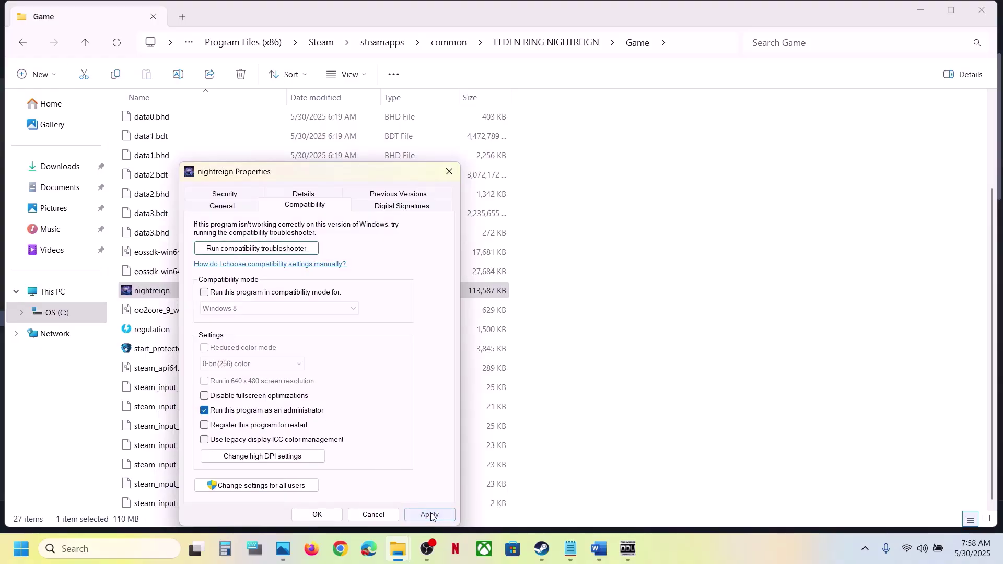
pyautogui.click(319, 513)
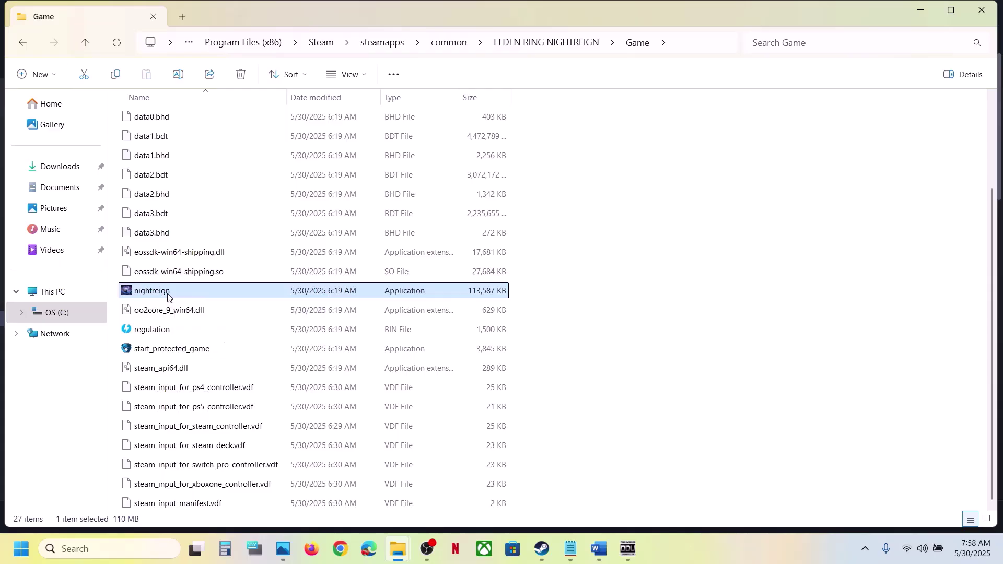
# - Reopen nightreign's compatibility properties and apply compatibility mode for Windows 8
pyautogui.rightClick(167, 295)
pyautogui.click(223, 338)
pyautogui.click(313, 206)
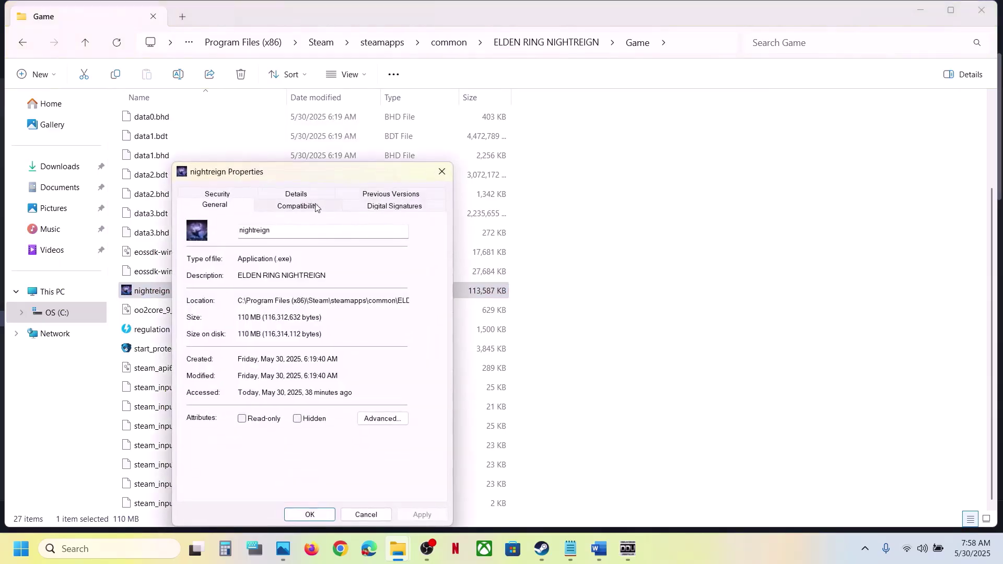
pyautogui.click(196, 292)
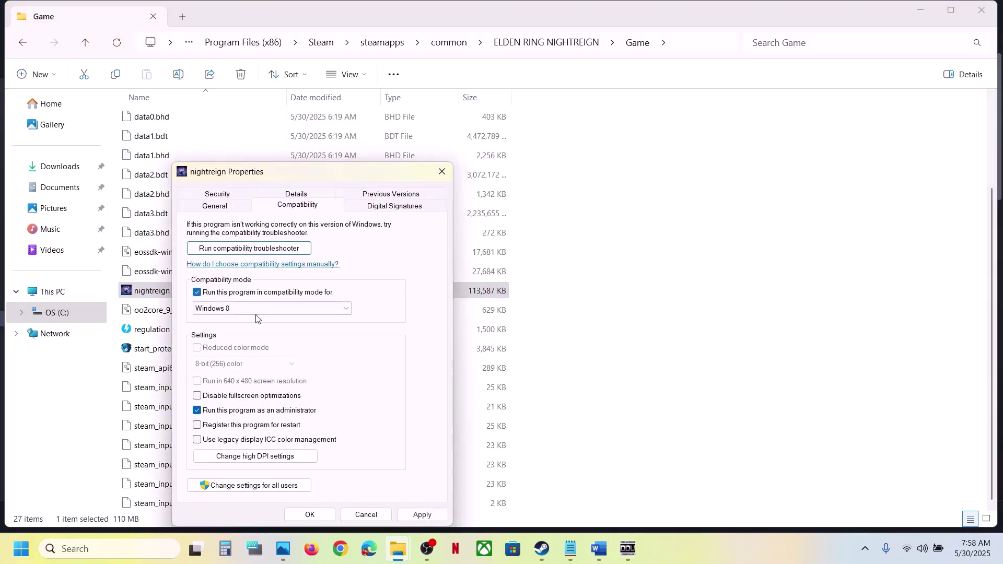
pyautogui.click(432, 517)
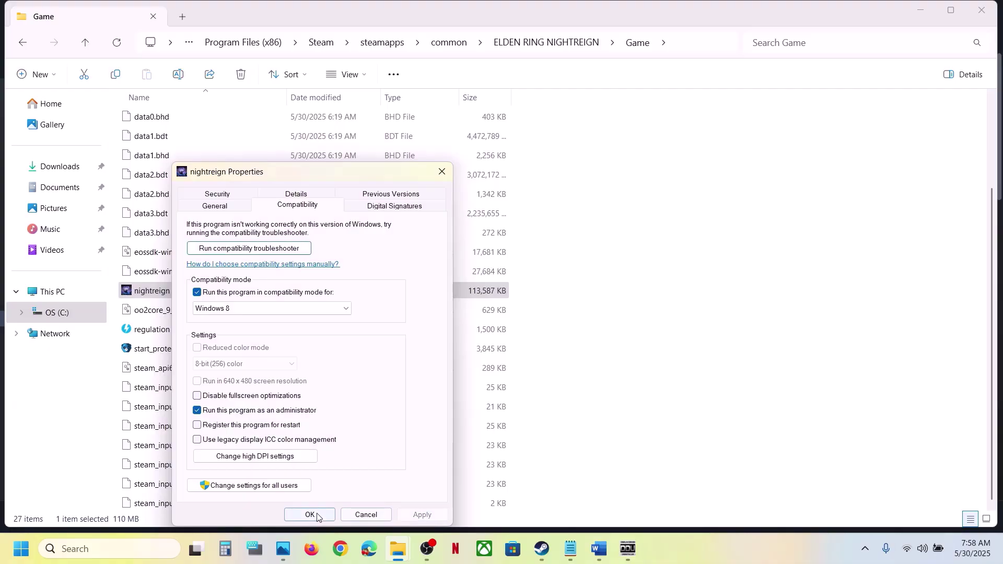
# - Change nightreign's compatibility mode to Windows 7 and apply it
pyautogui.click(259, 311)
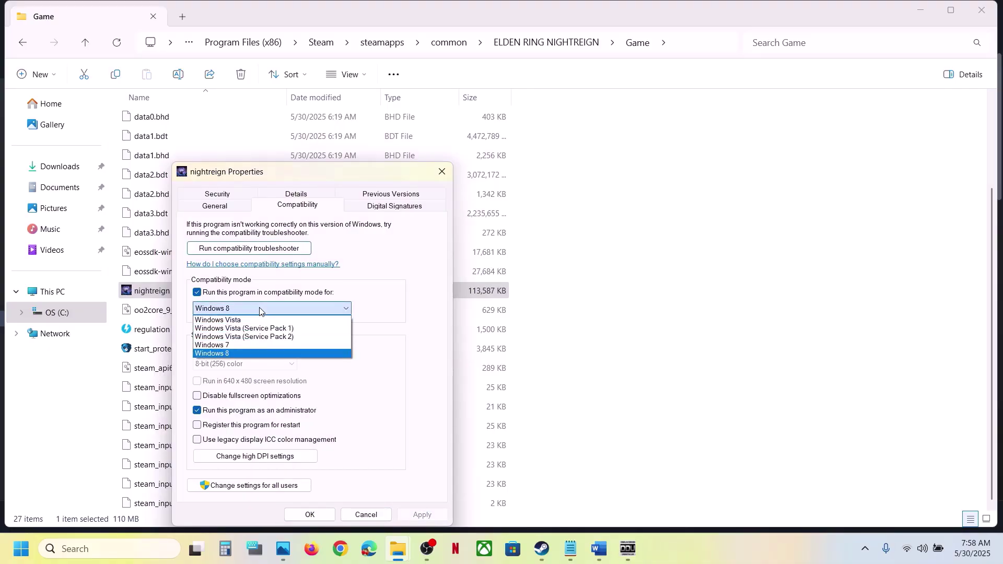
pyautogui.click(245, 348)
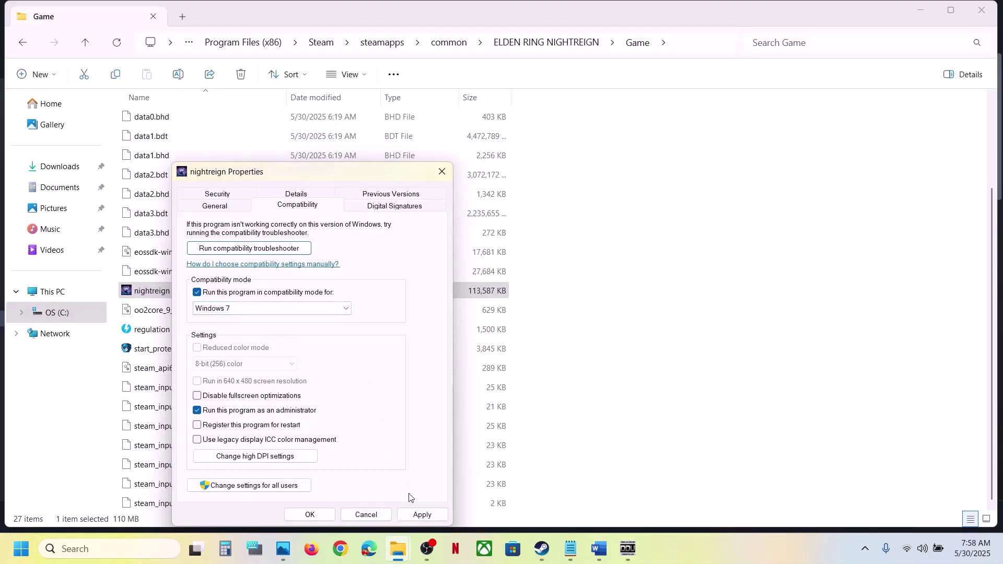
pyautogui.click(418, 514)
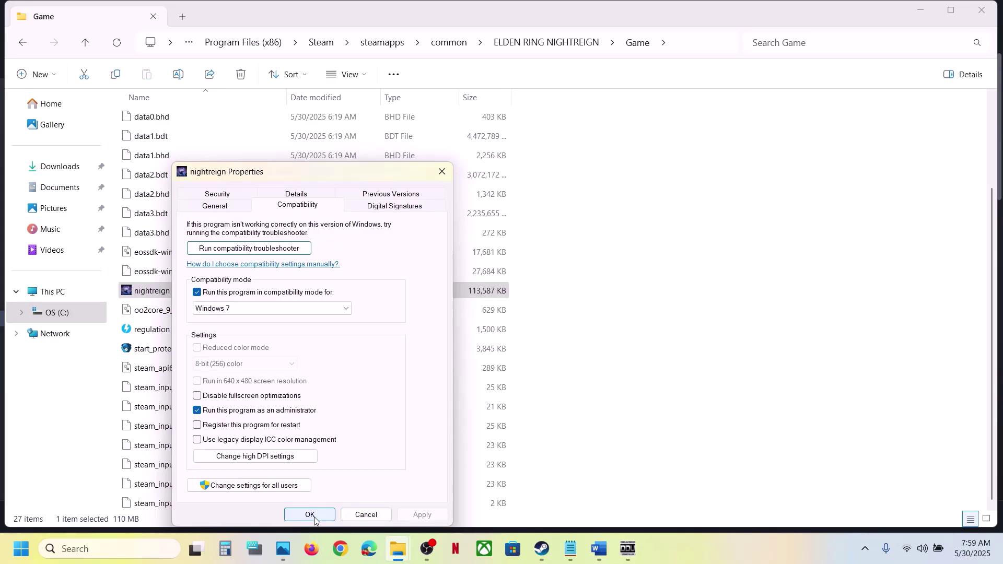
# - Disable fullscreen optimizations for nightreign, apply the setting and close its properties
pyautogui.click(225, 400)
pyautogui.click(421, 514)
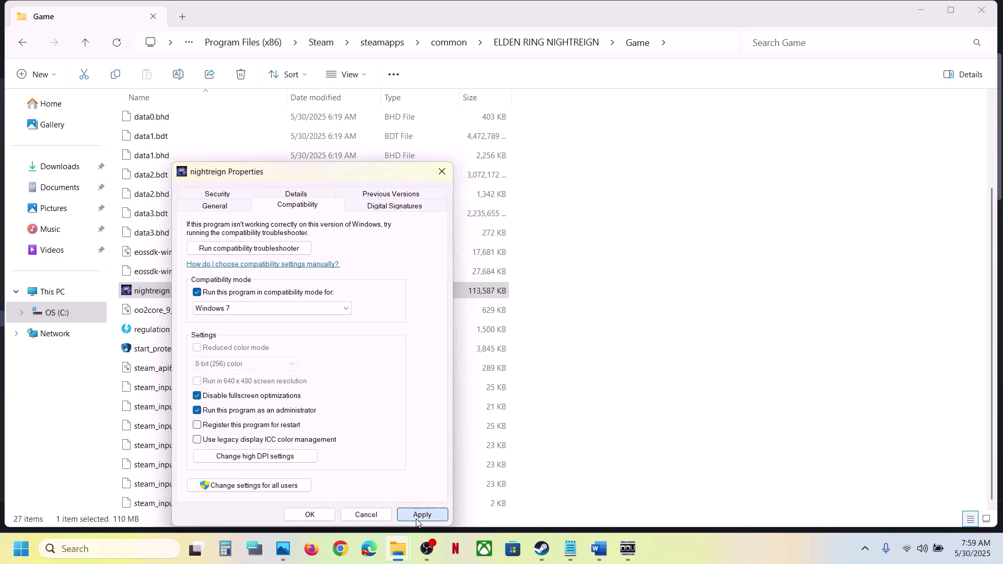
pyautogui.click(310, 514)
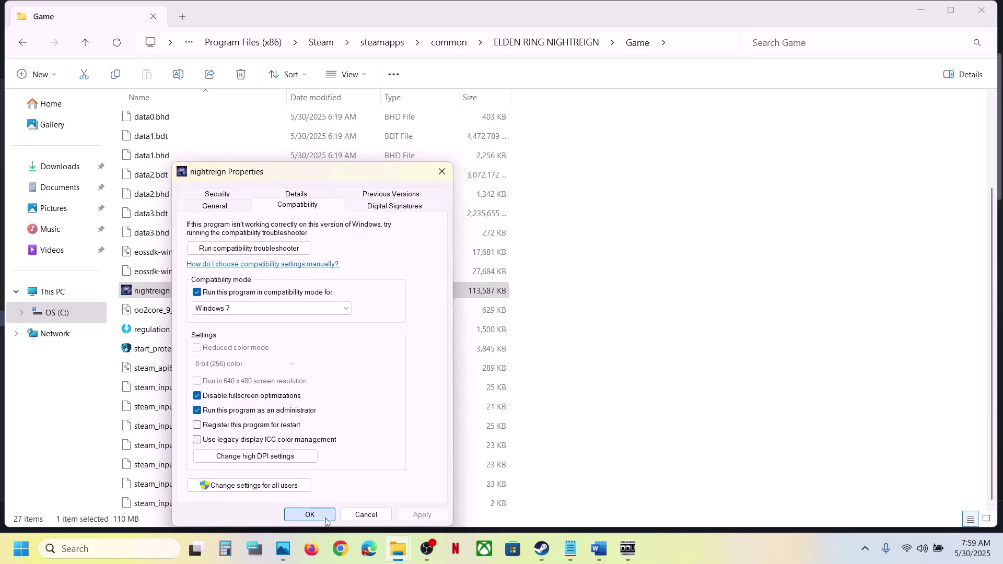
# - Turn off compatibility mode, disabled fullscreen optimizations and running as administrator for nightreign, then apply and close its properties
pyautogui.rightClick(151, 291)
pyautogui.click(208, 338)
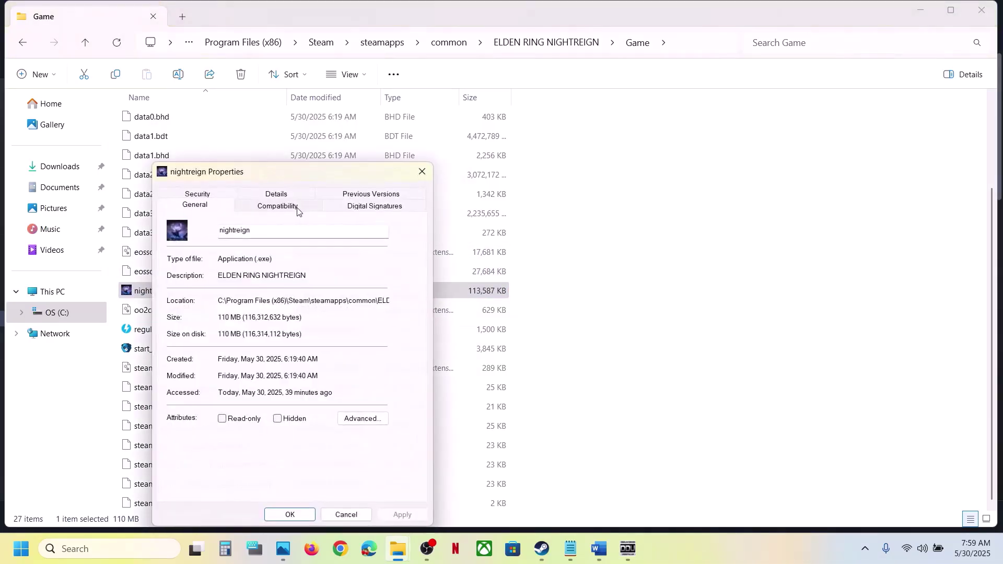
pyautogui.click(282, 209)
pyautogui.click(178, 293)
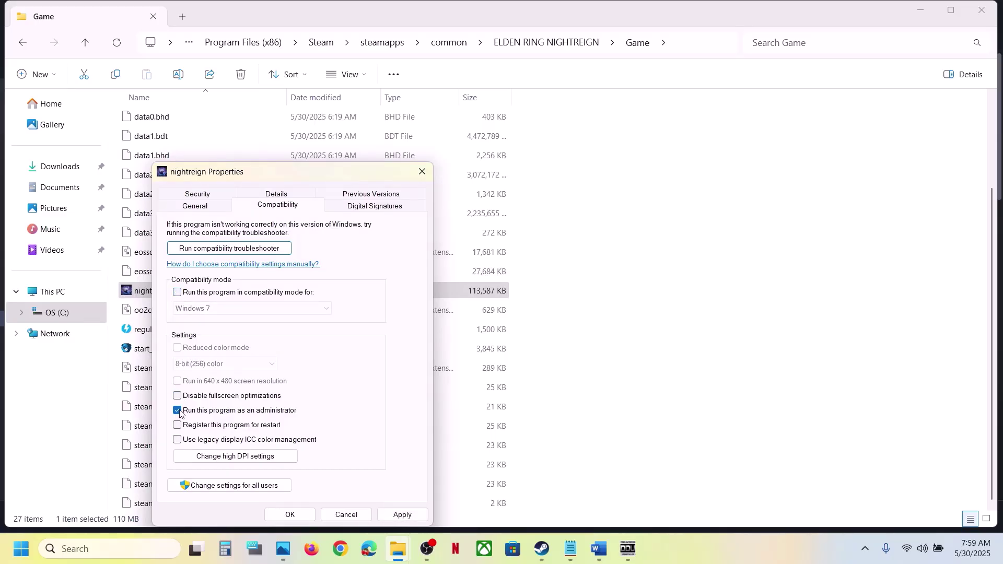
pyautogui.click(402, 515)
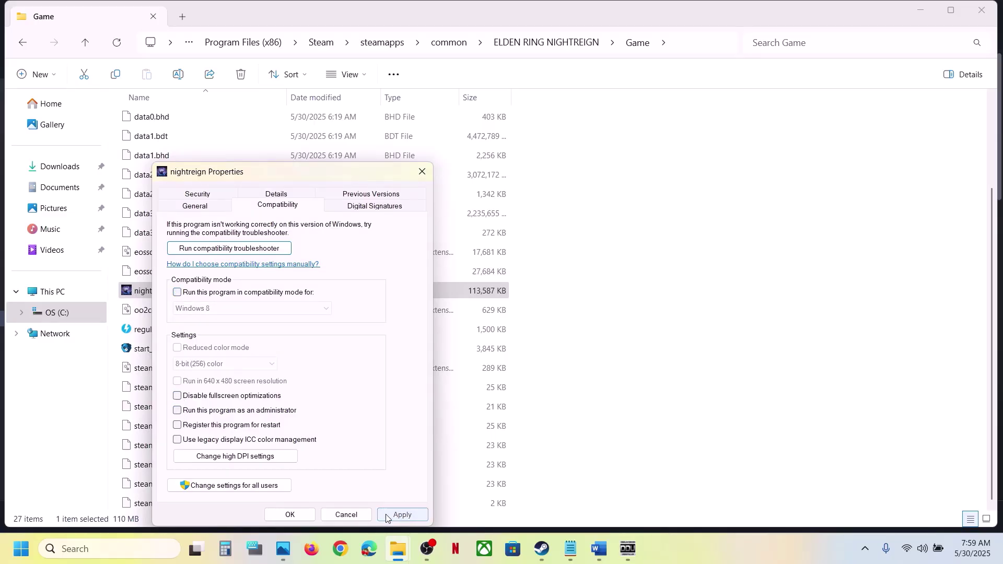
pyautogui.click(290, 514)
# - Return to the Word notes and highlight the Step 5 text on allowing the game exe through antivirus, Windows Security and Firewall
pyautogui.click(599, 548)
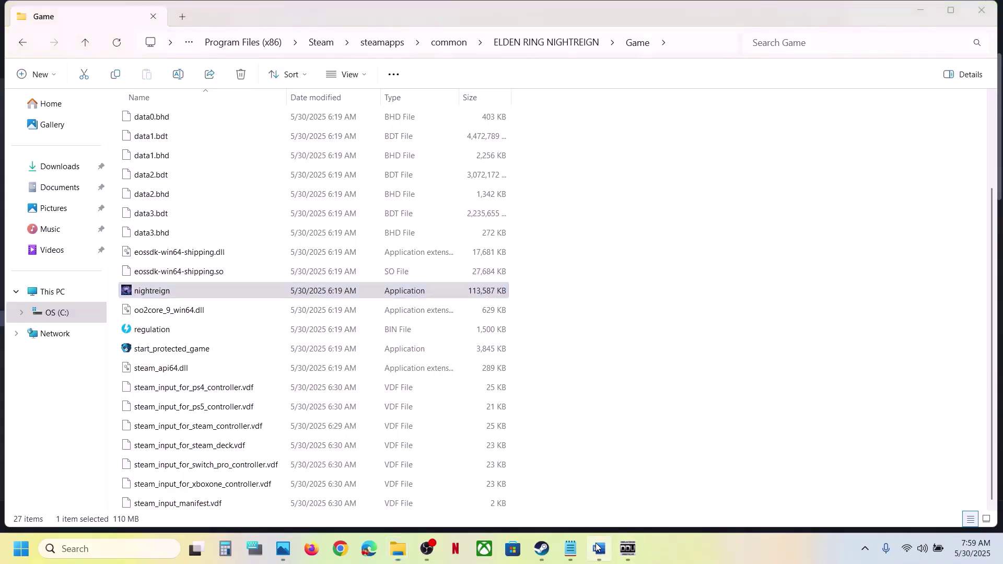
pyautogui.scroll(-3, 394, 369)
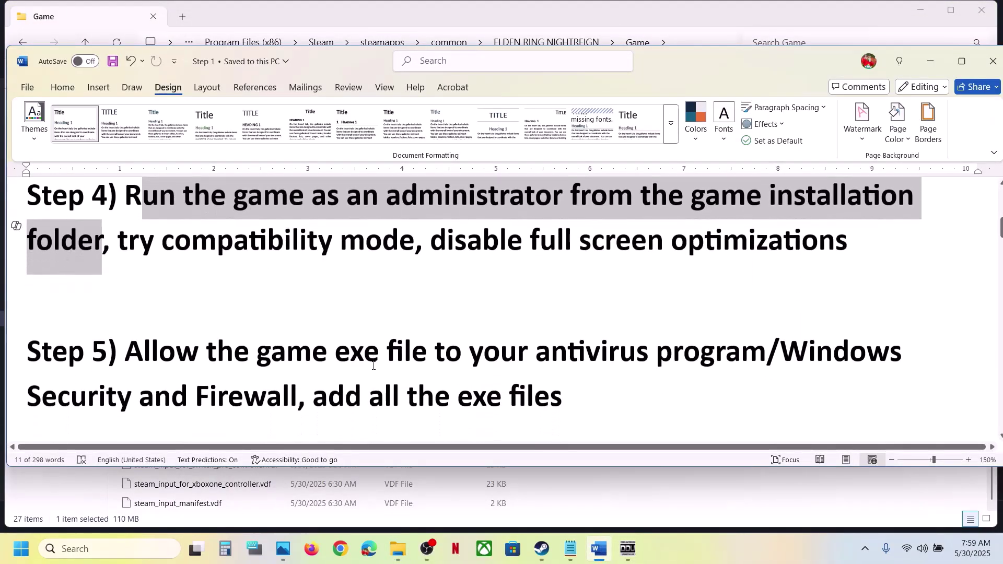
pyautogui.moveTo(134, 341); pyautogui.dragTo(752, 330)
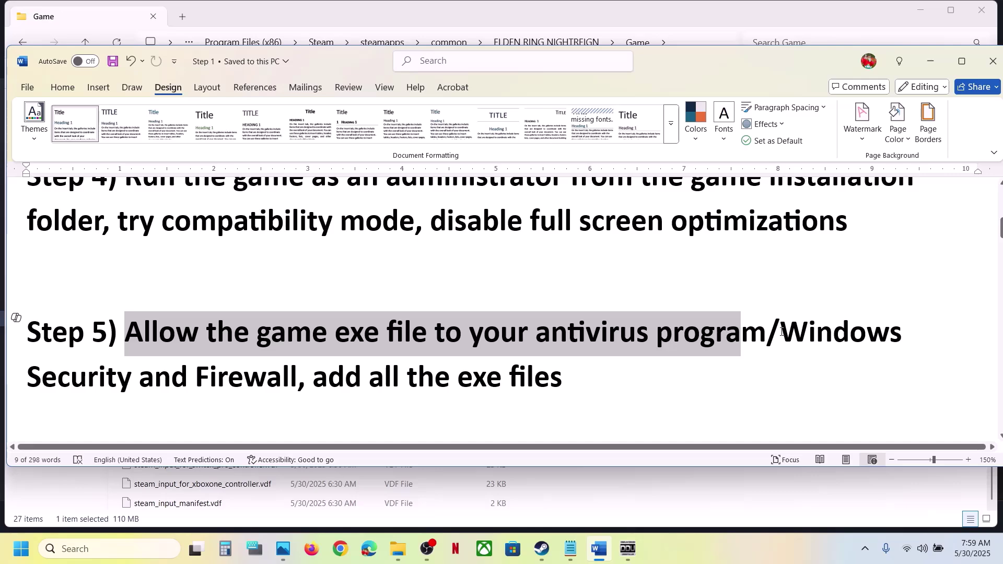
pyautogui.moveTo(781, 332); pyautogui.dragTo(296, 377)
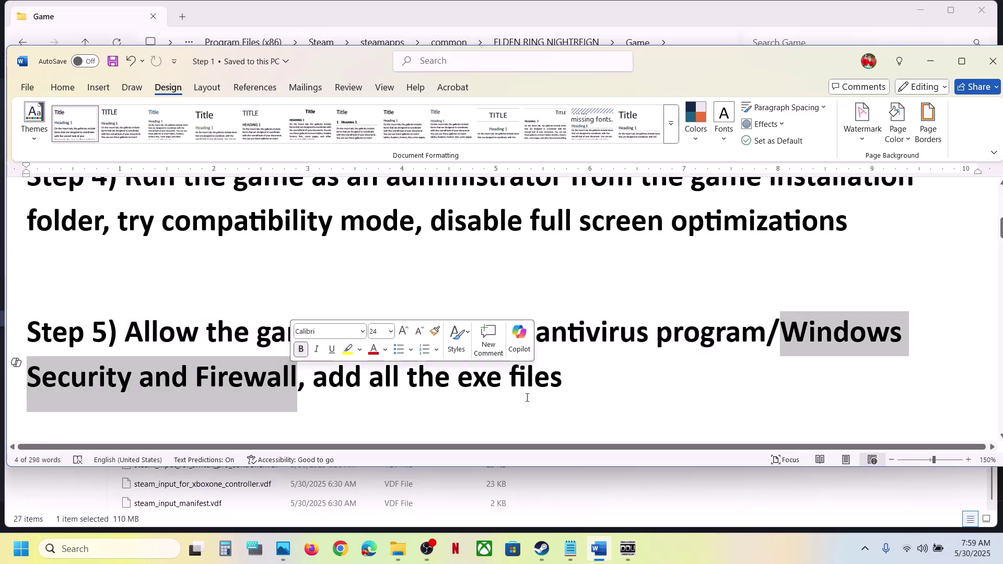
# - Switch to Windows Settings and open Virus & threat protection from the Windows Security page under Privacy & security
pyautogui.click(538, 552)
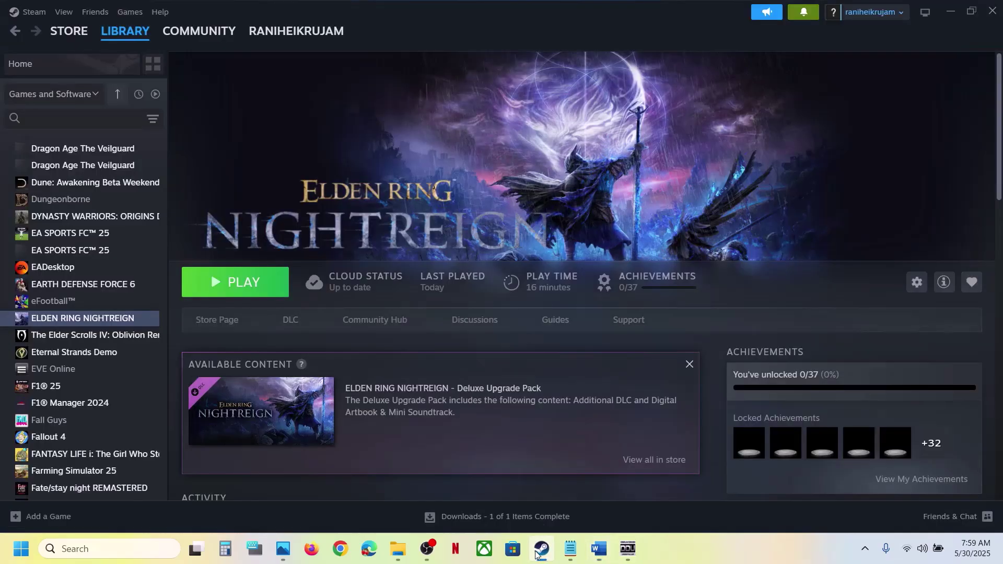
pyautogui.press('super+i')
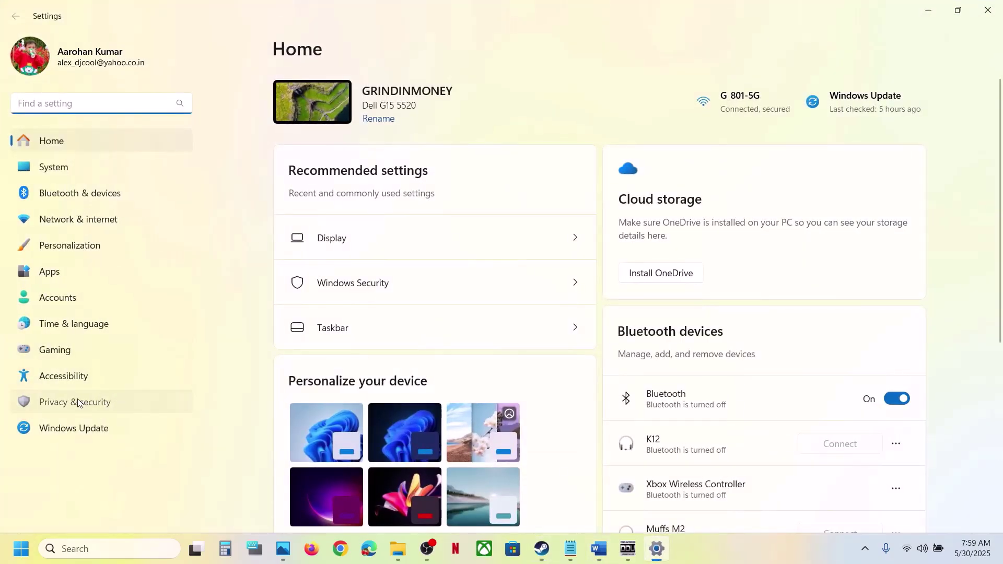
pyautogui.click(77, 403)
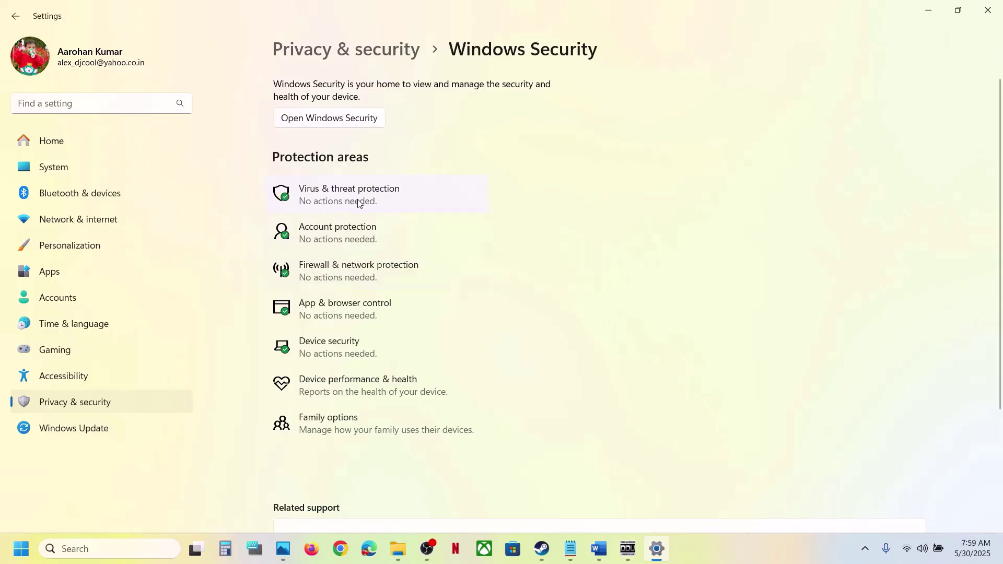
pyautogui.click(359, 203)
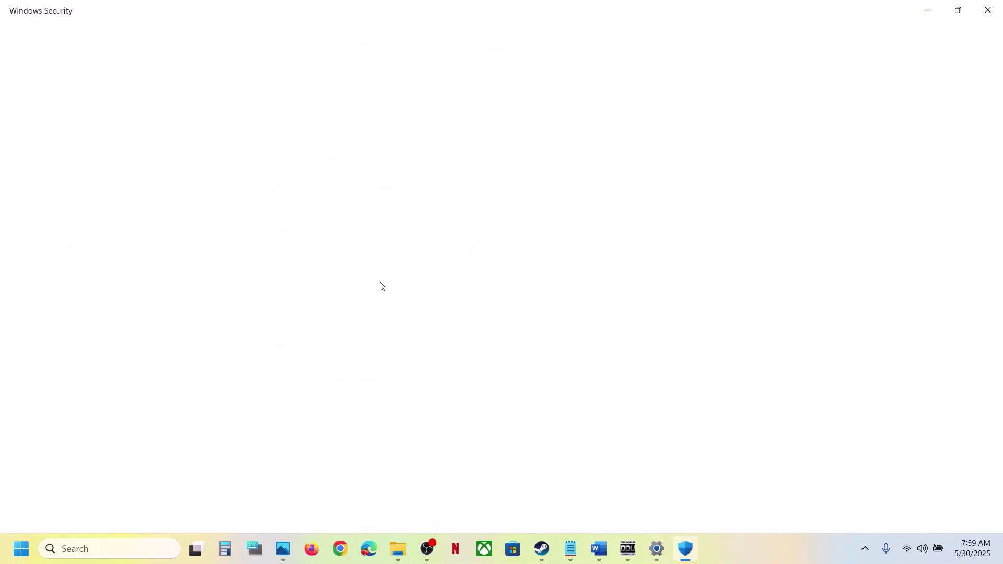
# - Open the apps allowed through Controlled folder access under Ransomware protection and start browsing all apps for one to add
pyautogui.scroll(-3, 378, 284)
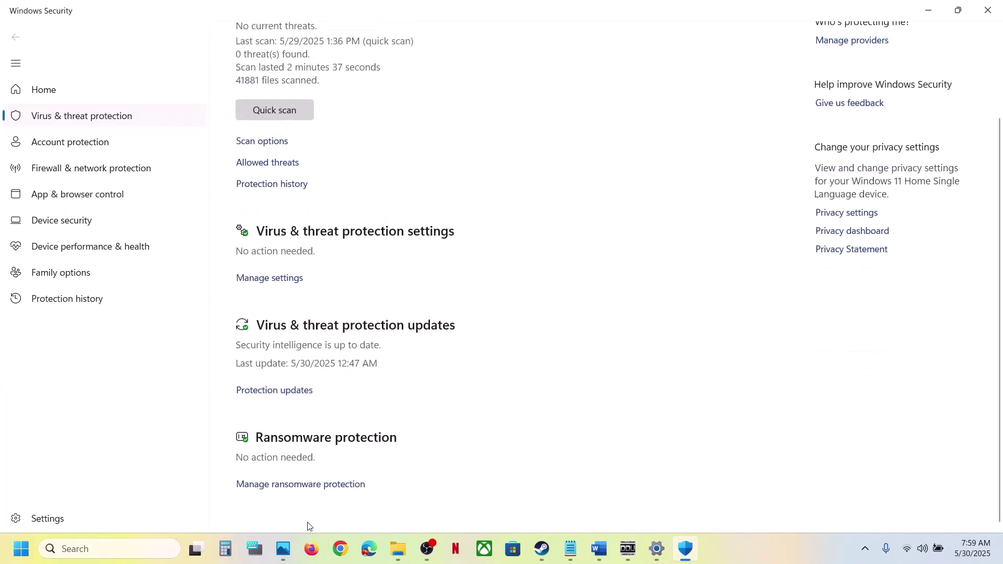
pyautogui.click(300, 484)
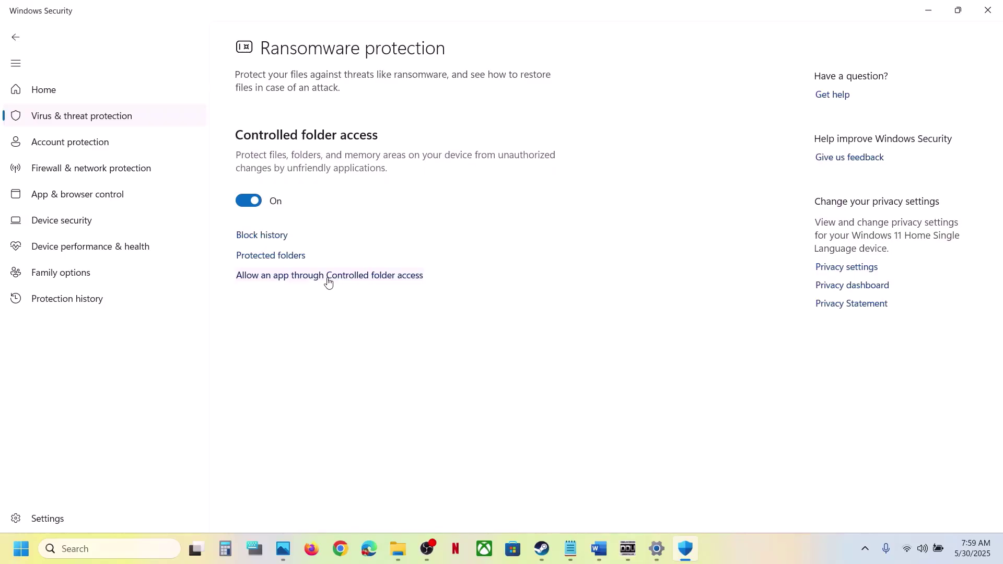
pyautogui.click(328, 277)
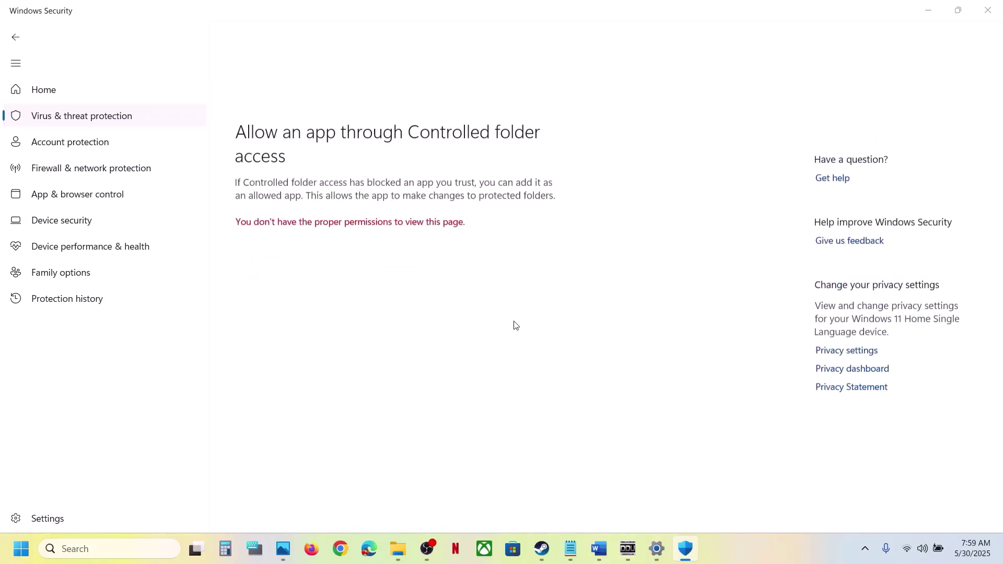
pyautogui.scroll(-5, 334, 130)
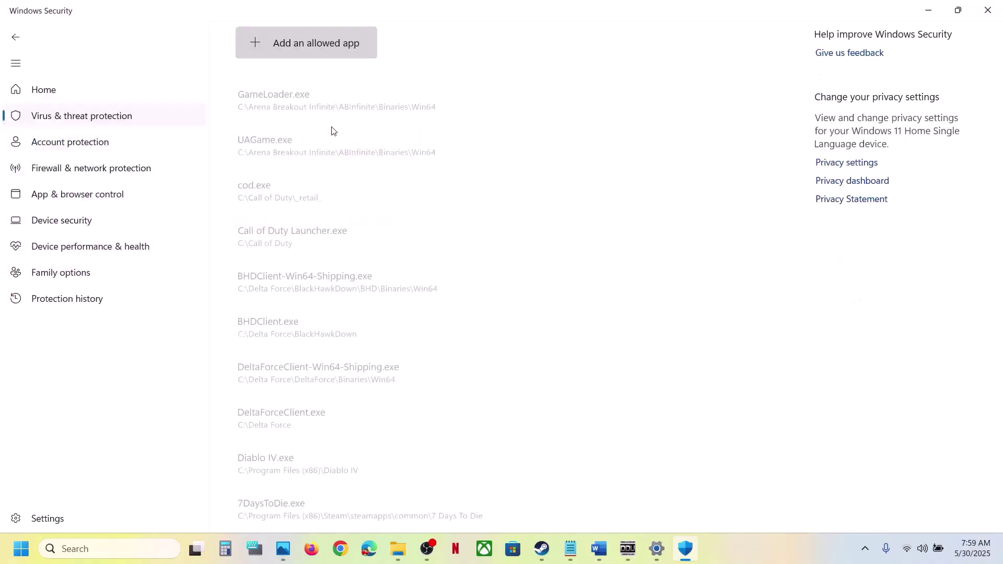
pyautogui.click(310, 52)
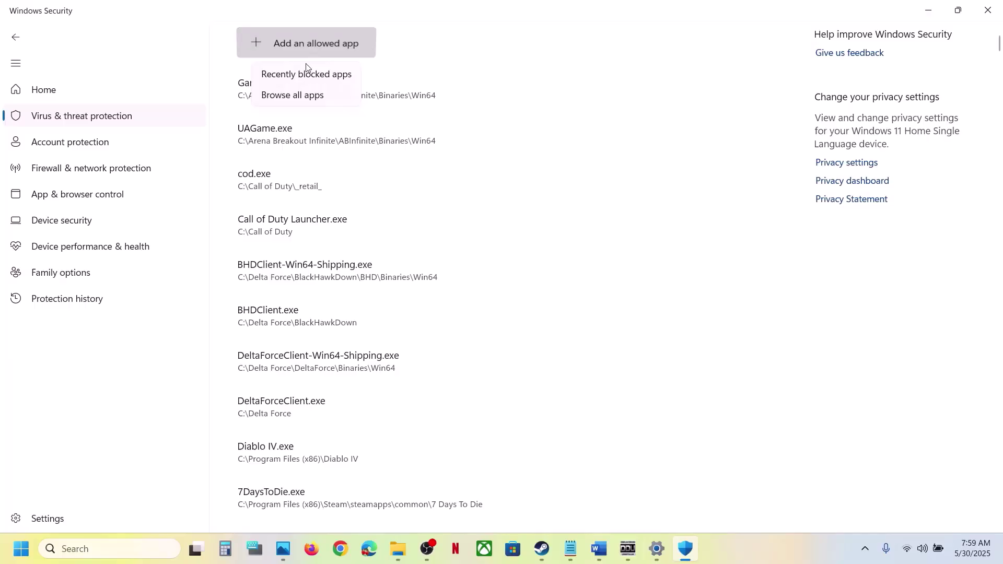
pyautogui.click(296, 95)
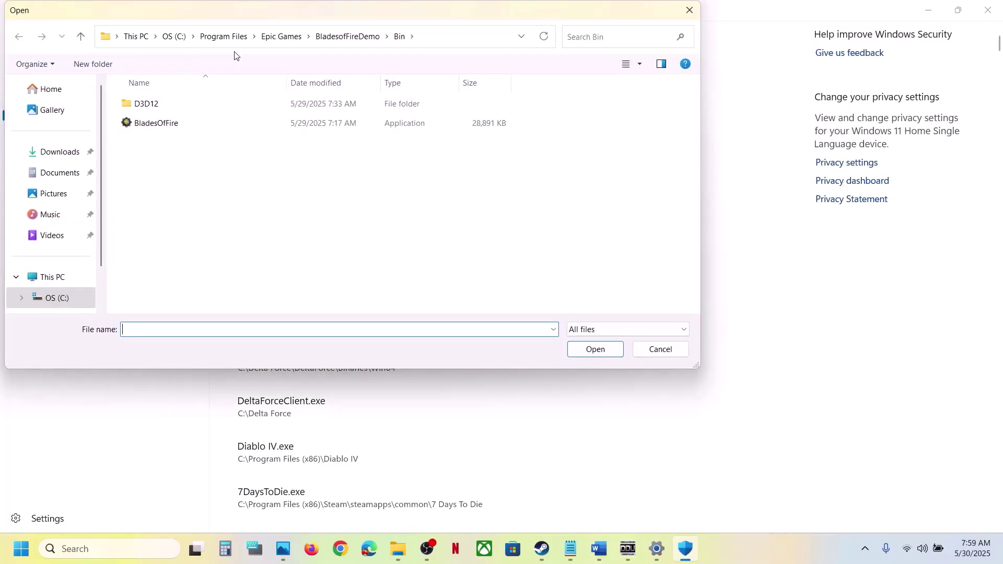
# - Browse to the C:\Program Files (x86)\Steam\steamapps\common folder for the app to allow
pyautogui.click(55, 277)
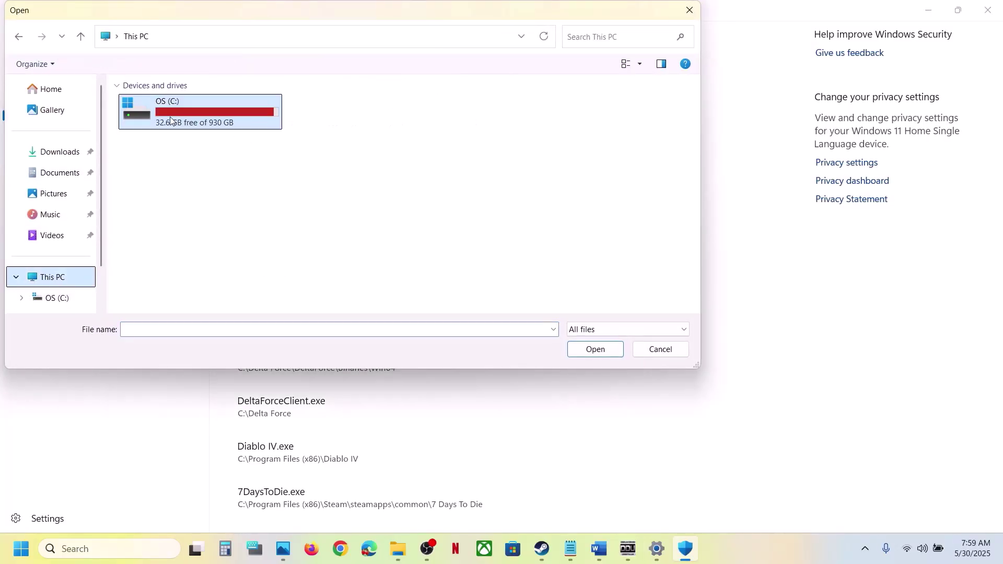
pyautogui.doubleClick(171, 120)
pyautogui.scroll(-3, 171, 118)
pyautogui.click(188, 173)
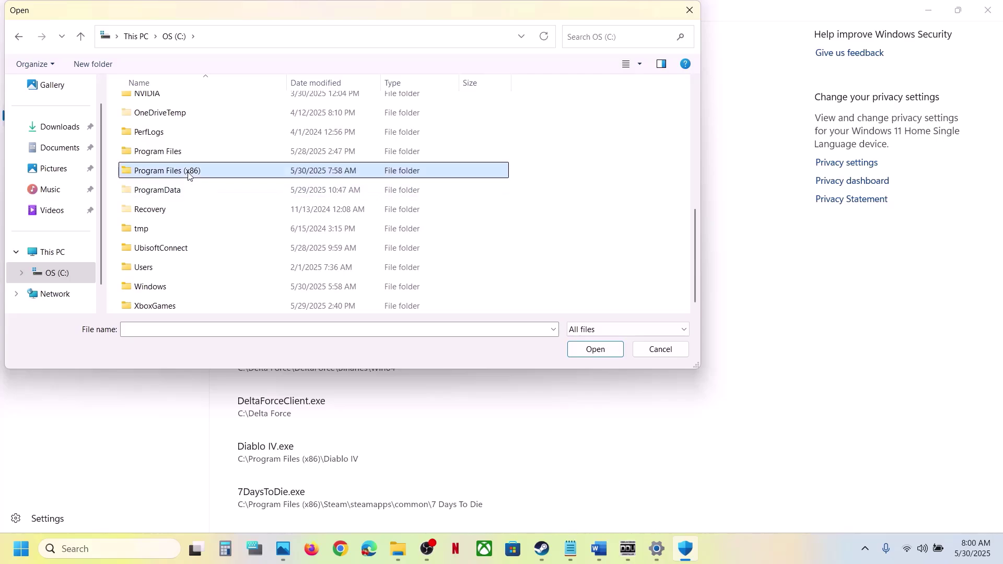
pyautogui.doubleClick(188, 173)
pyautogui.scroll(-5, 183, 181)
pyautogui.scroll(-3, 171, 182)
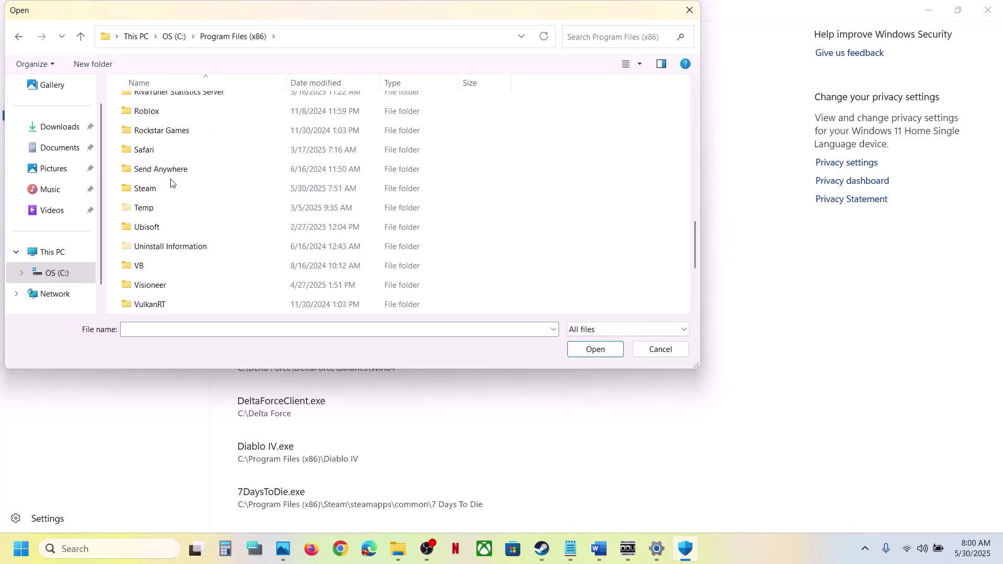
pyautogui.doubleClick(157, 189)
pyautogui.scroll(-4, 157, 191)
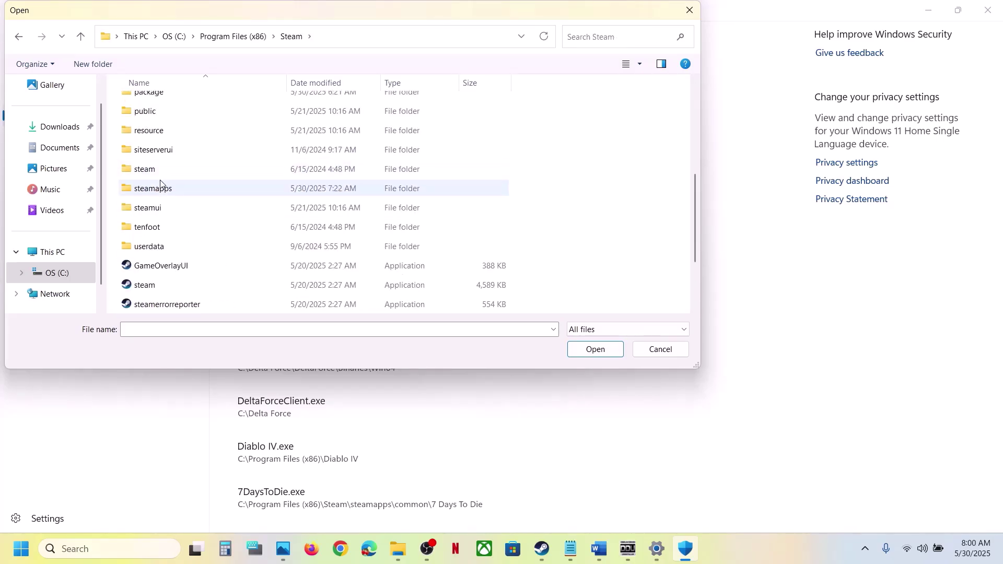
pyautogui.doubleClick(156, 189)
pyautogui.click(162, 104)
pyautogui.doubleClick(162, 105)
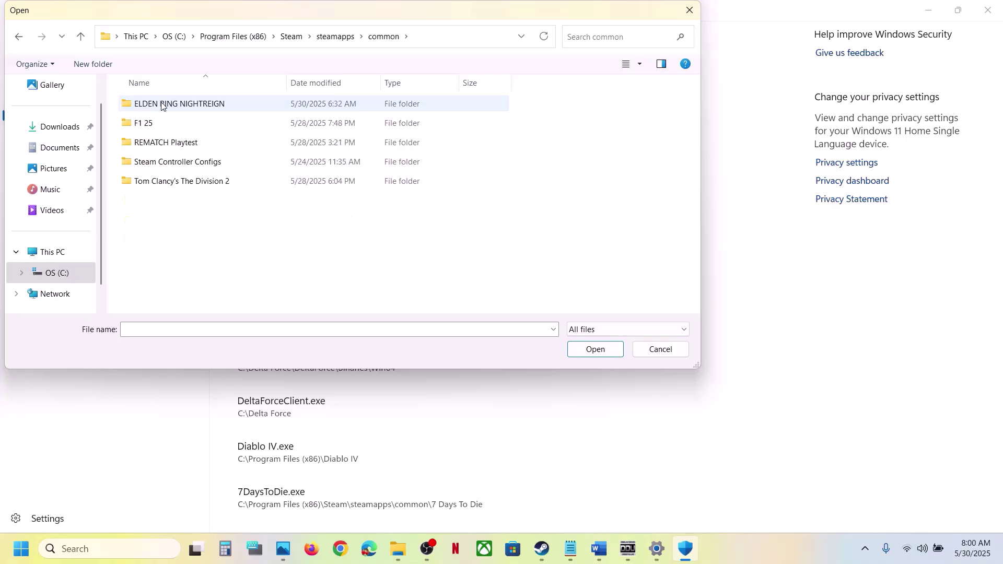
# - Add nightreign from the ELDEN RING NIGHTREIGN\Game folder as an app allowed through Controlled folder access
pyautogui.click(197, 106)
pyautogui.doubleClick(199, 106)
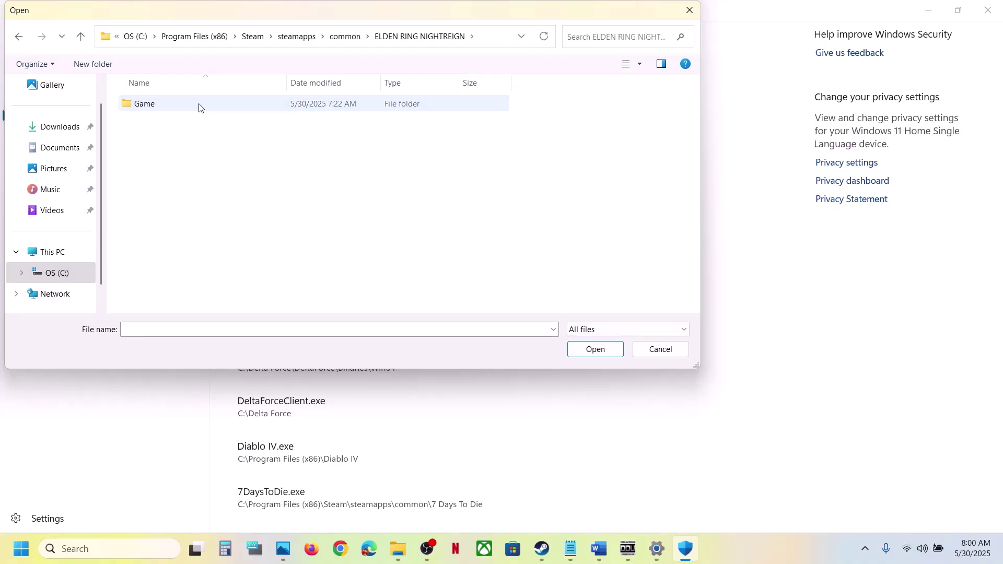
pyautogui.doubleClick(198, 107)
pyautogui.click(148, 164)
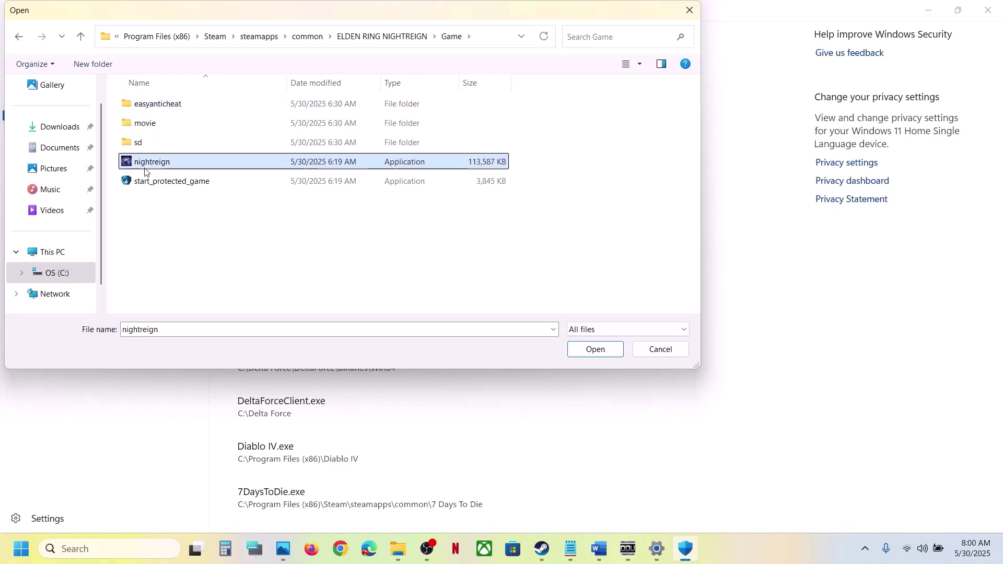
pyautogui.click(579, 351)
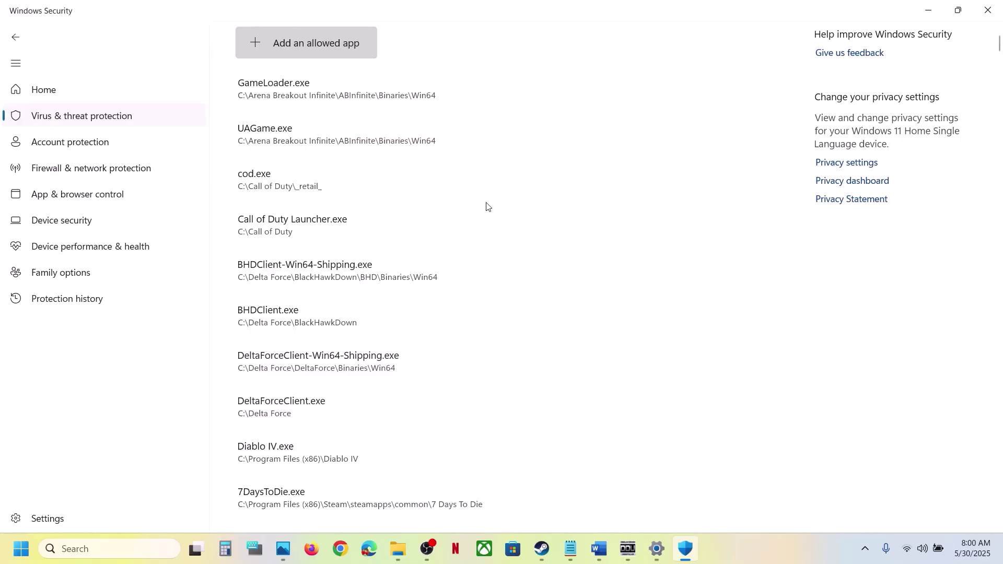
# - Add start_protected_game from the same Game folder as another app allowed through Controlled folder access
pyautogui.click(334, 46)
pyautogui.click(309, 96)
pyautogui.click(154, 183)
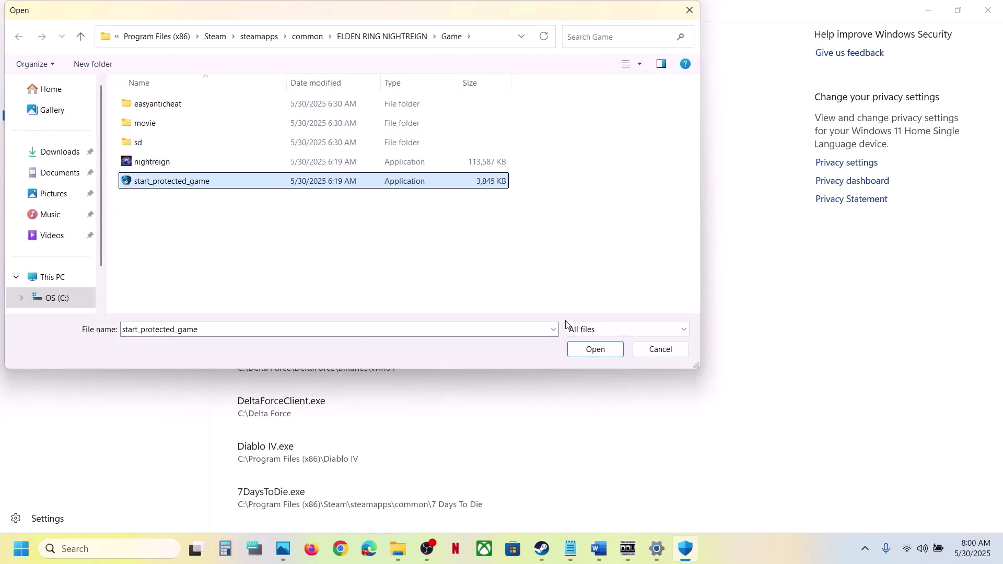
pyautogui.click(594, 348)
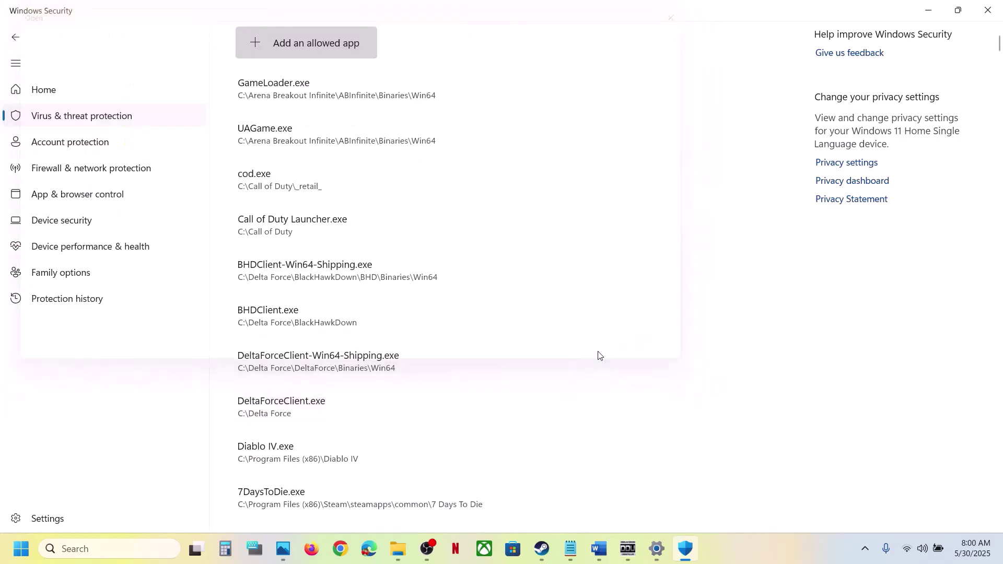
# - Switch to Control Panel, open the allowed apps of Windows Defender Firewall under System and Security, and enable changing them
pyautogui.click(133, 551)
pyautogui.write('control')
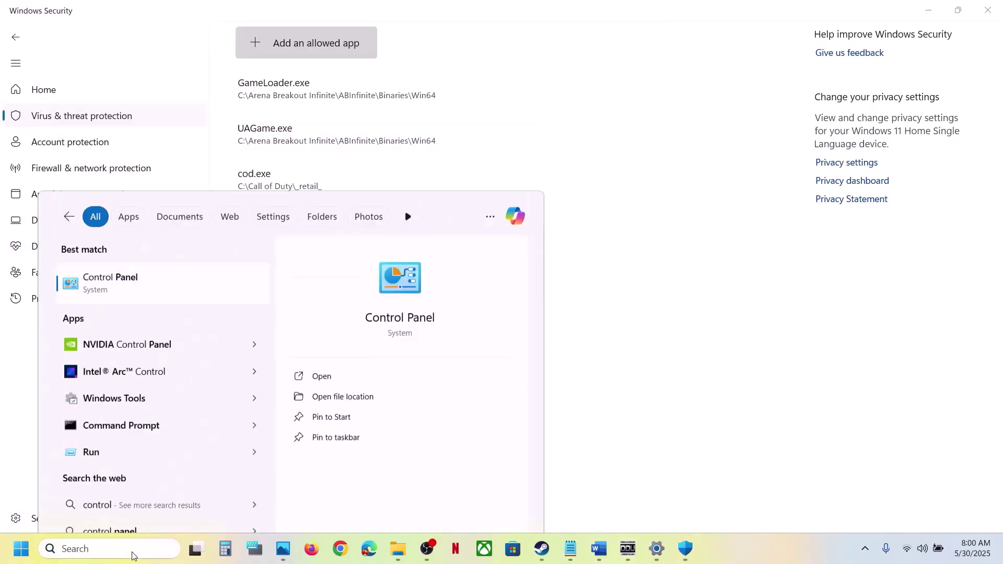
pyautogui.press('Return')
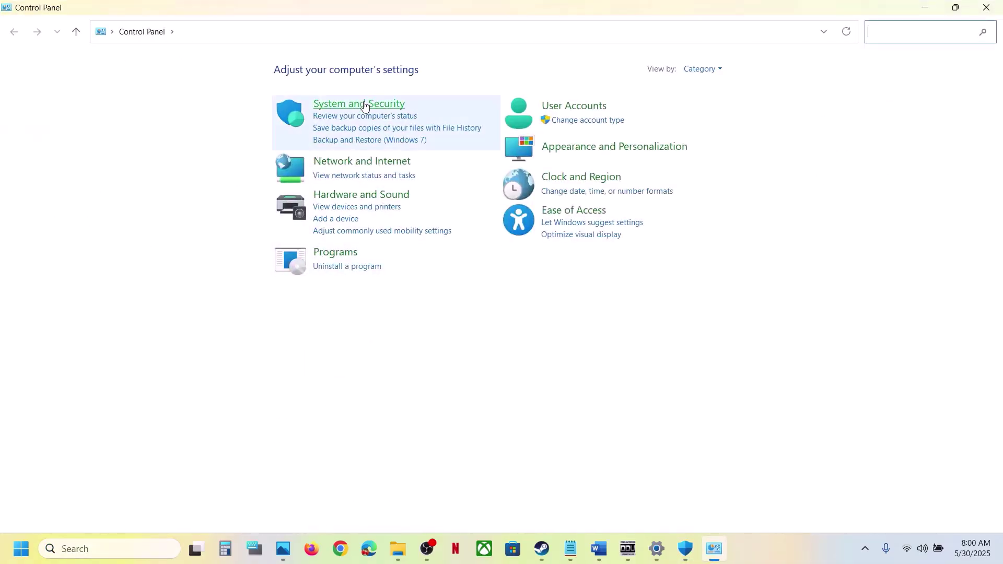
pyautogui.click(365, 106)
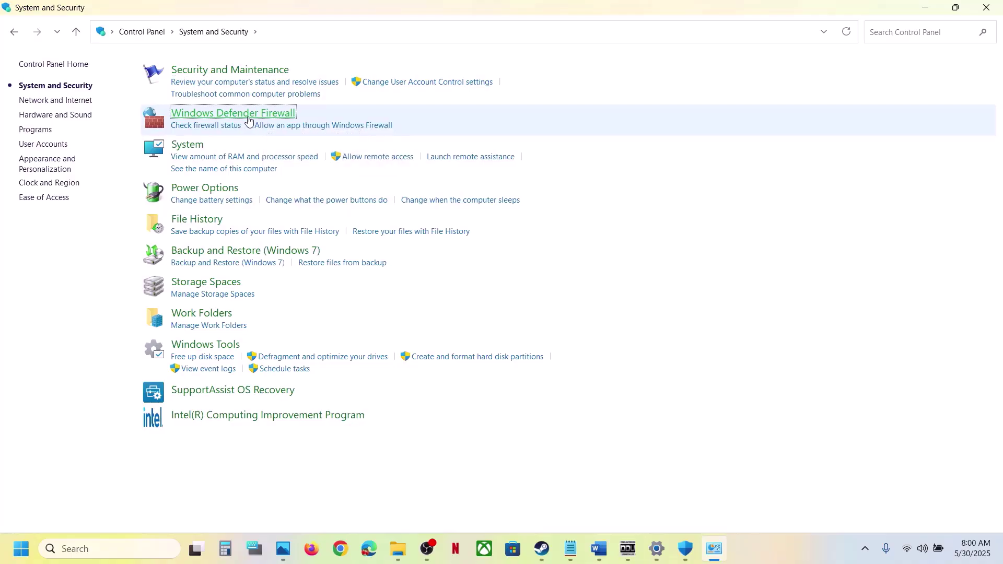
pyautogui.click(248, 116)
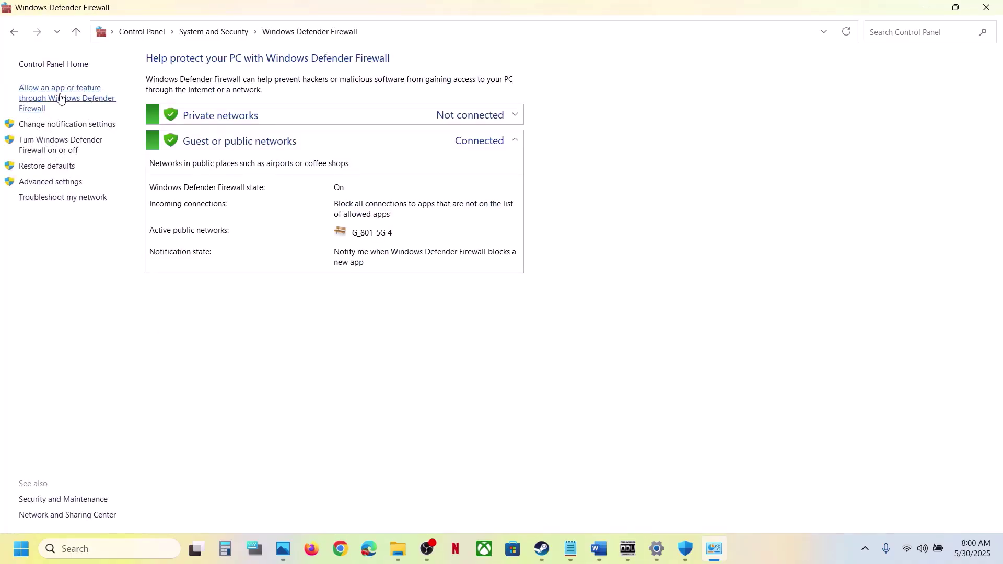
pyautogui.click(67, 99)
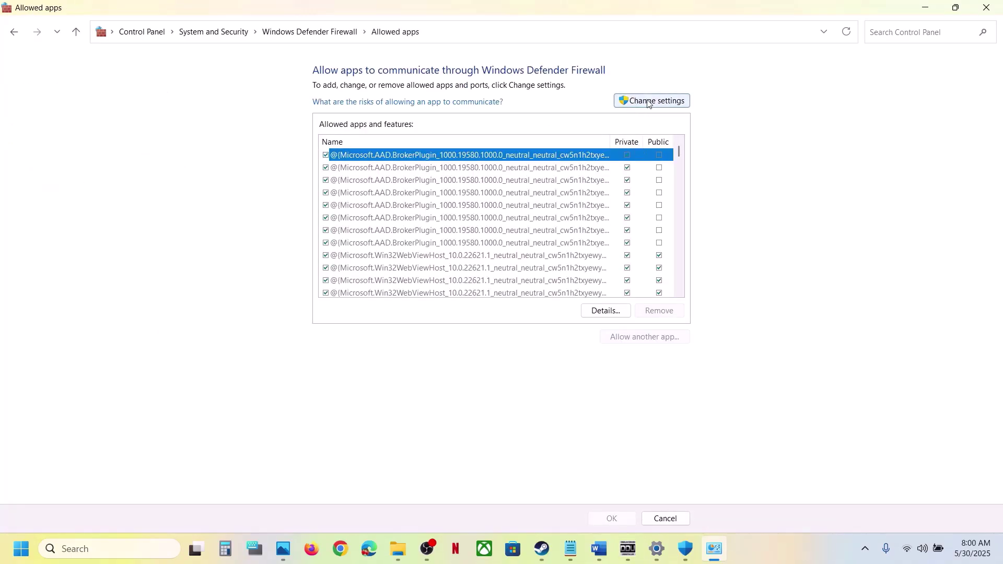
pyautogui.click(647, 102)
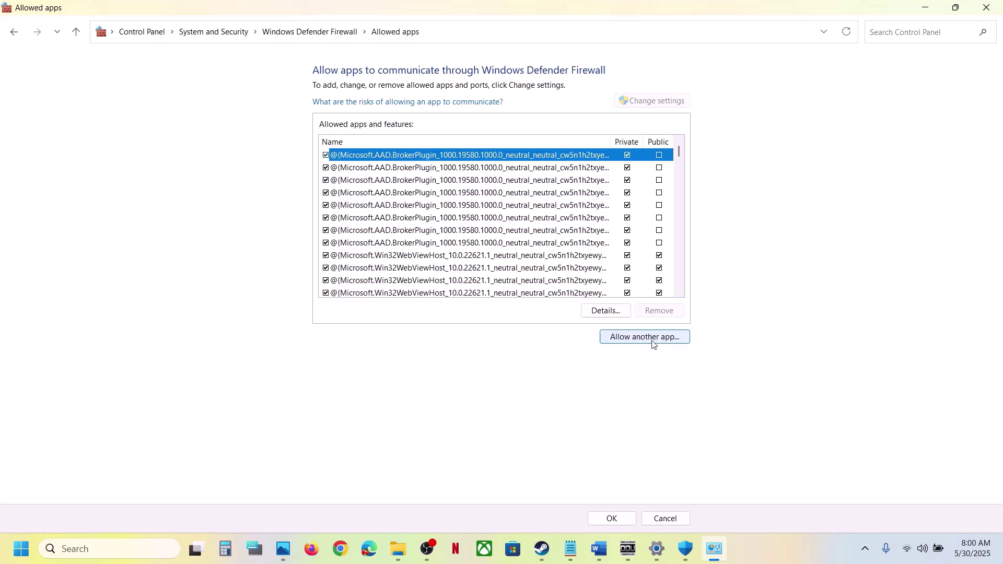
# - Start allowing another app through the firewall and browse to C:\Program Files (x86)\Steam\steamapps for it
pyautogui.click(652, 337)
pyautogui.click(580, 339)
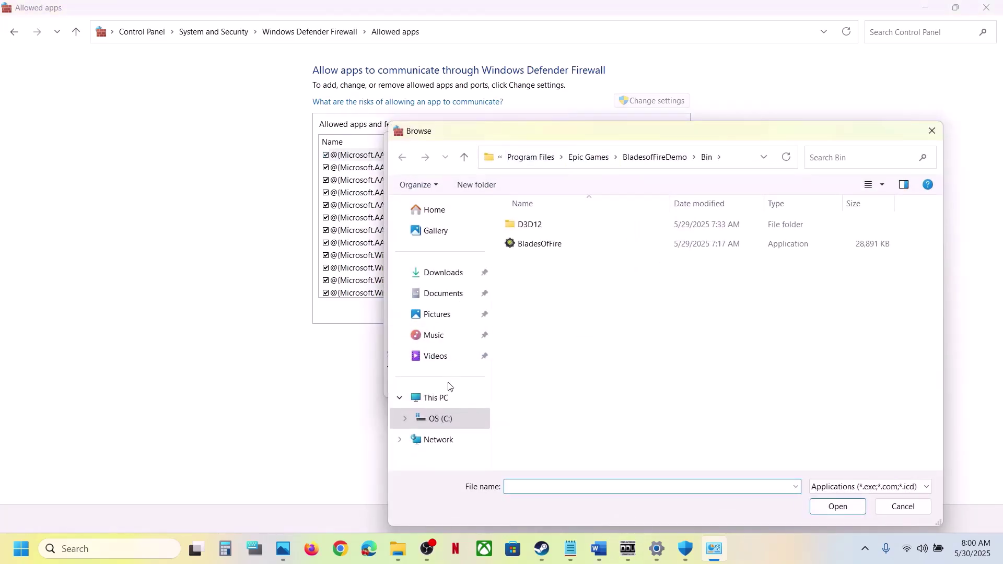
pyautogui.click(446, 398)
pyautogui.doubleClick(585, 250)
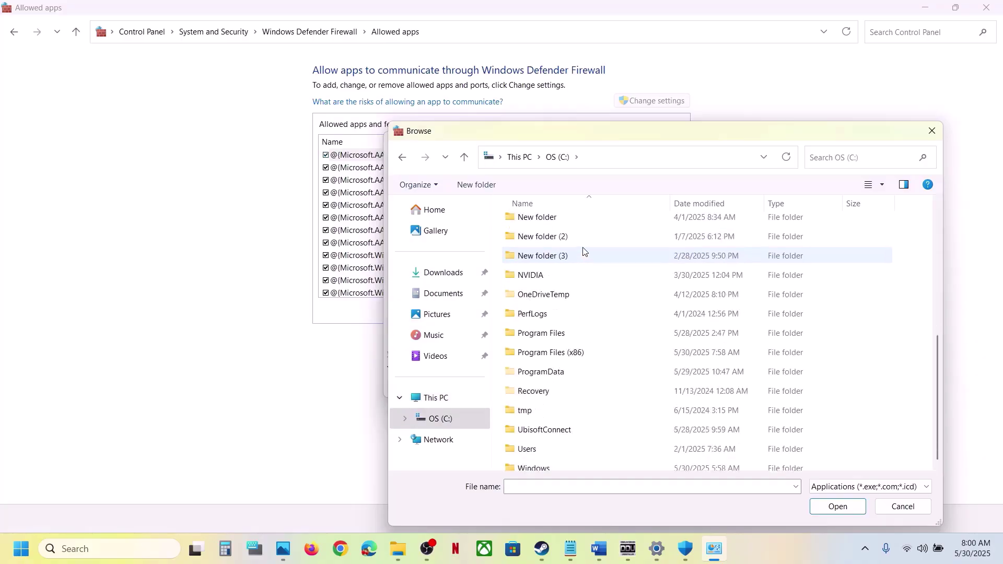
pyautogui.scroll(-2, 584, 261)
pyautogui.doubleClick(563, 329)
pyautogui.scroll(-15, 563, 332)
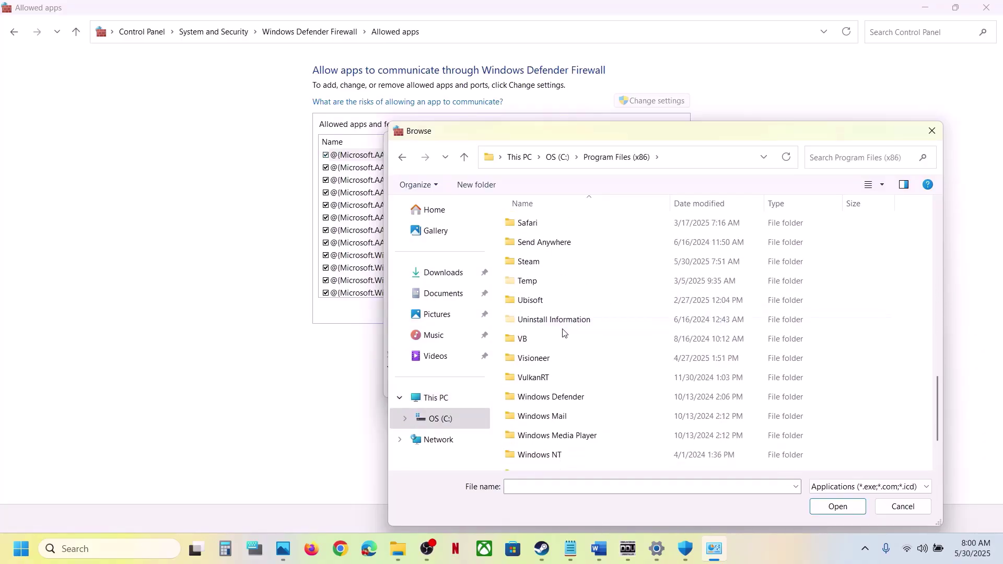
pyautogui.doubleClick(528, 261)
pyautogui.scroll(-2, 554, 324)
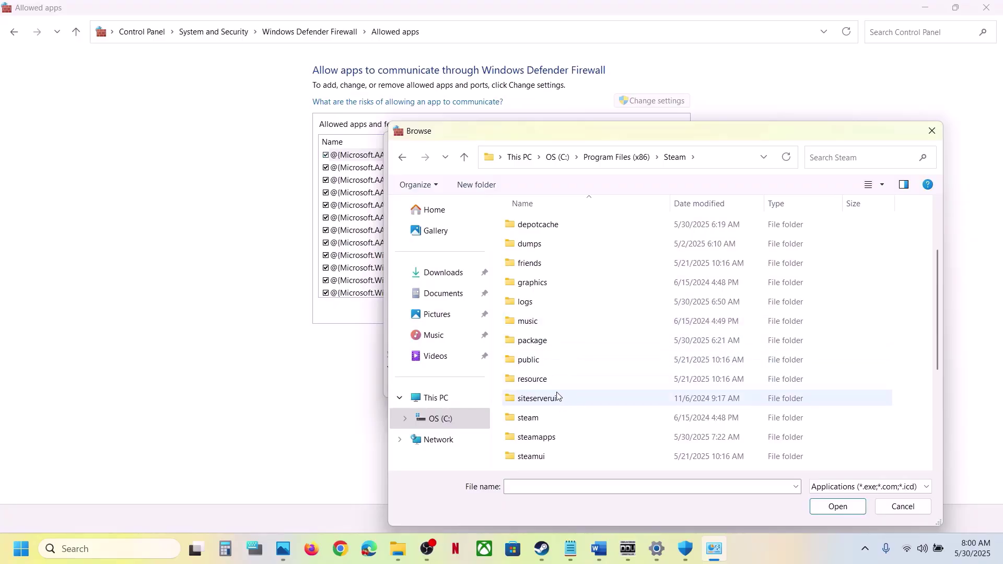
pyautogui.scroll(-2, 556, 405)
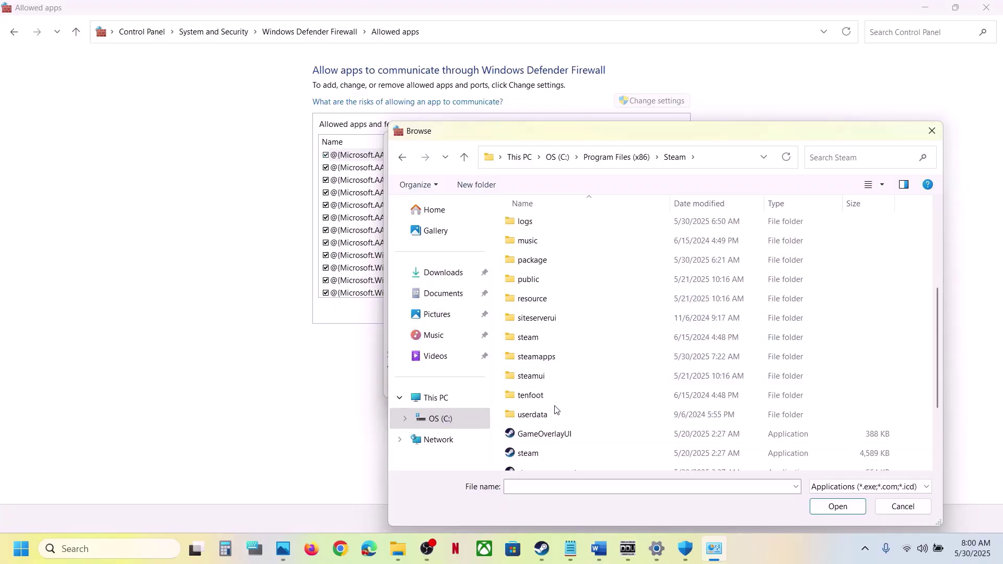
pyautogui.doubleClick(543, 358)
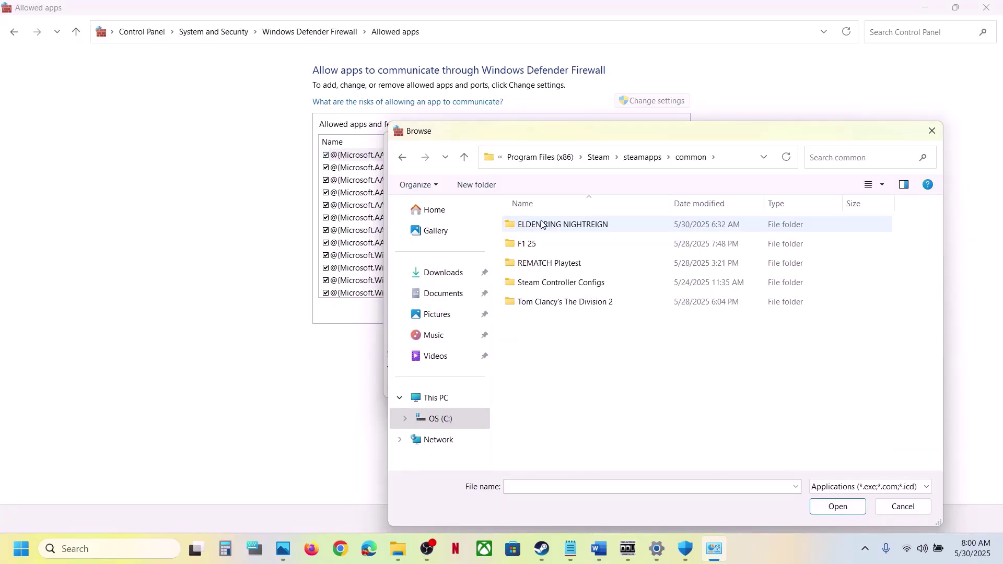
# - Add nightreign from common\ELDEN RING NIGHTREIGN\Game to the apps allowed through Windows Defender Firewall
pyautogui.doubleClick(542, 224)
pyautogui.doubleClick(542, 224)
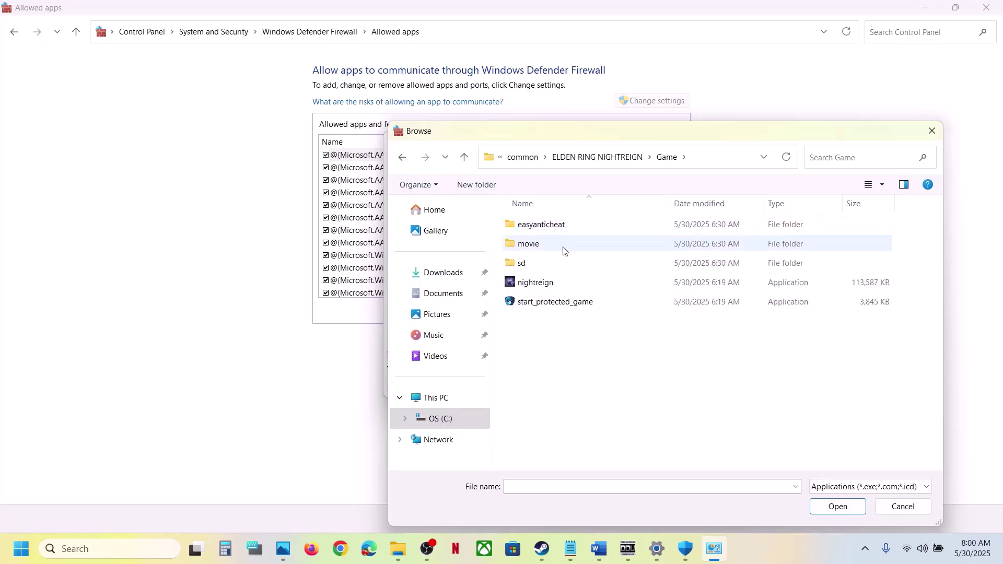
pyautogui.click(534, 282)
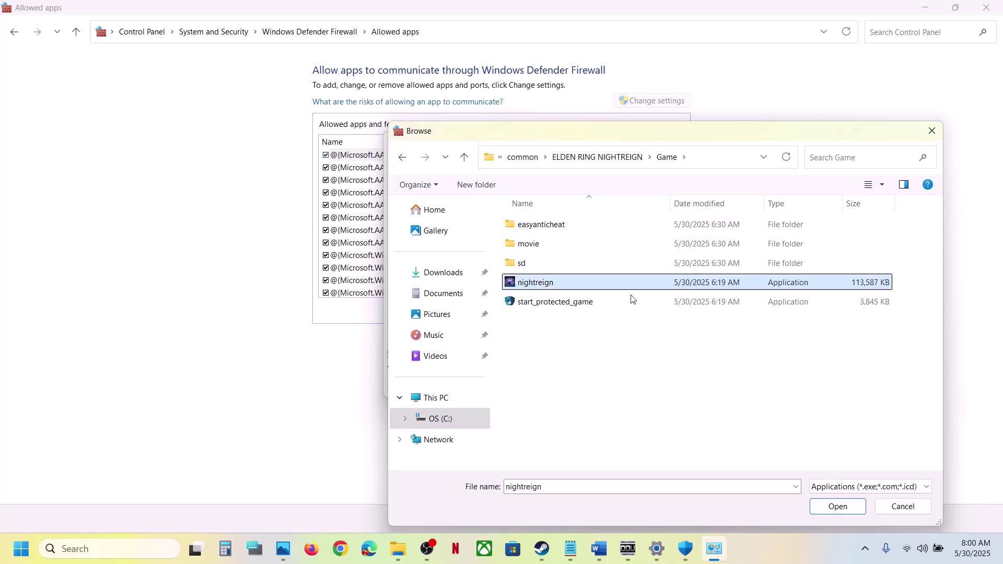
pyautogui.click(851, 508)
pyautogui.click(539, 387)
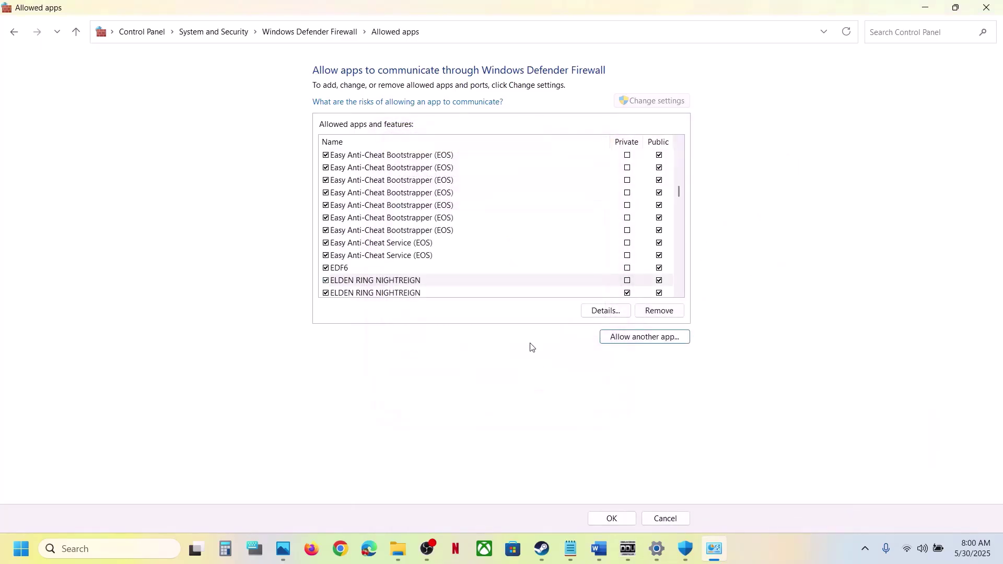
# - Try to add start_protected_game from the Game folder to the firewall's allowed apps and dismiss the resulting message
pyautogui.click(644, 337)
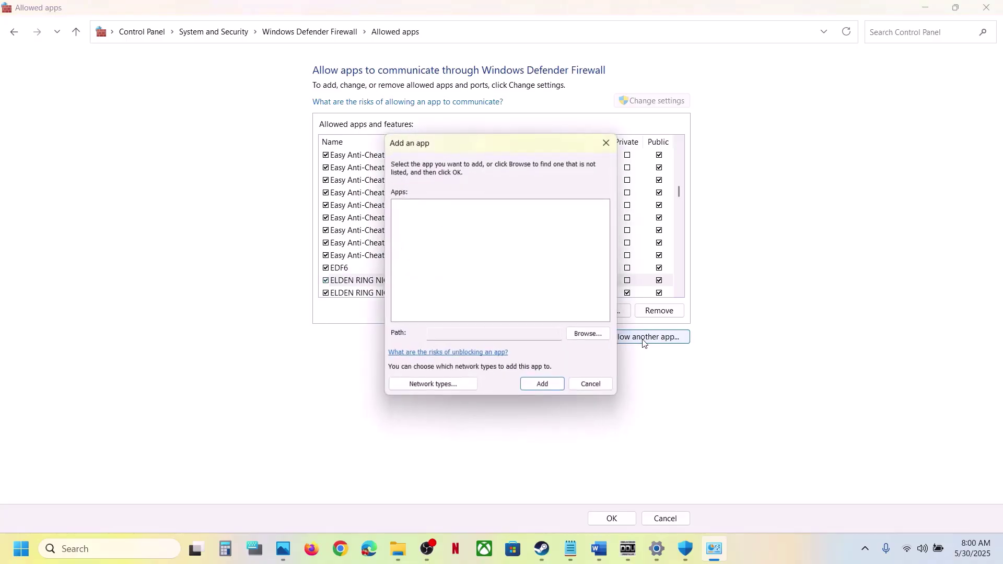
pyautogui.click(606, 334)
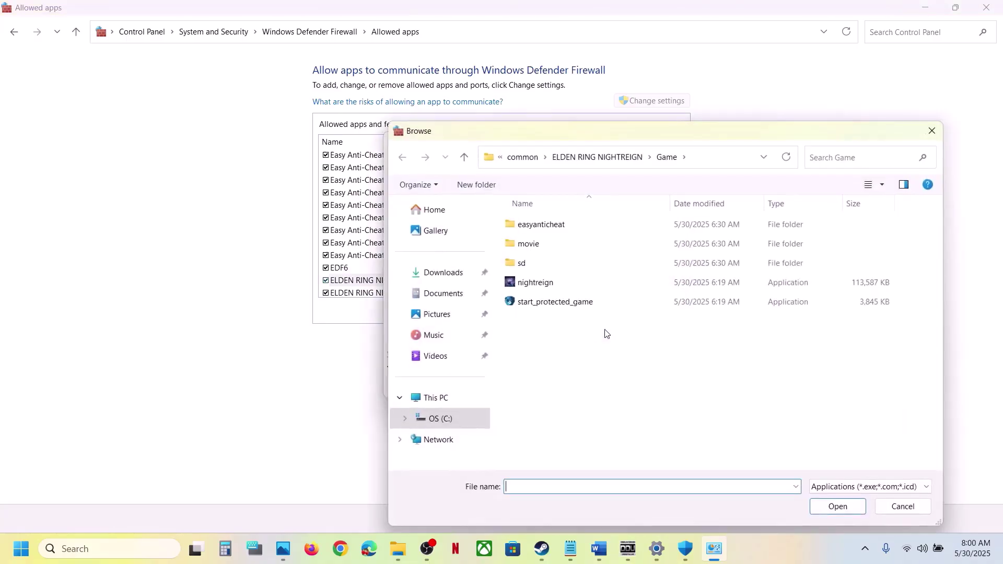
pyautogui.click(547, 304)
pyautogui.click(837, 507)
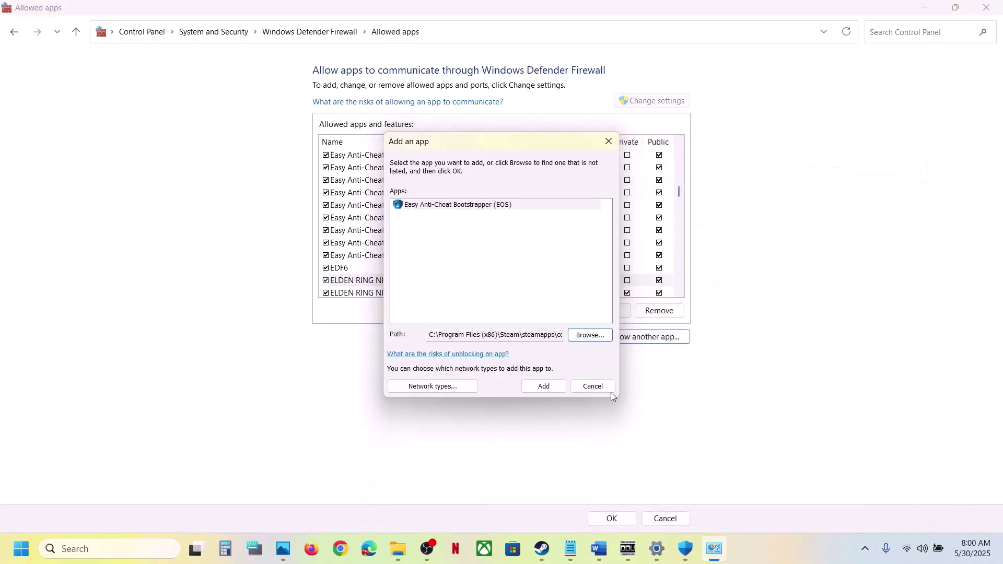
pyautogui.click(545, 387)
pyautogui.click(594, 321)
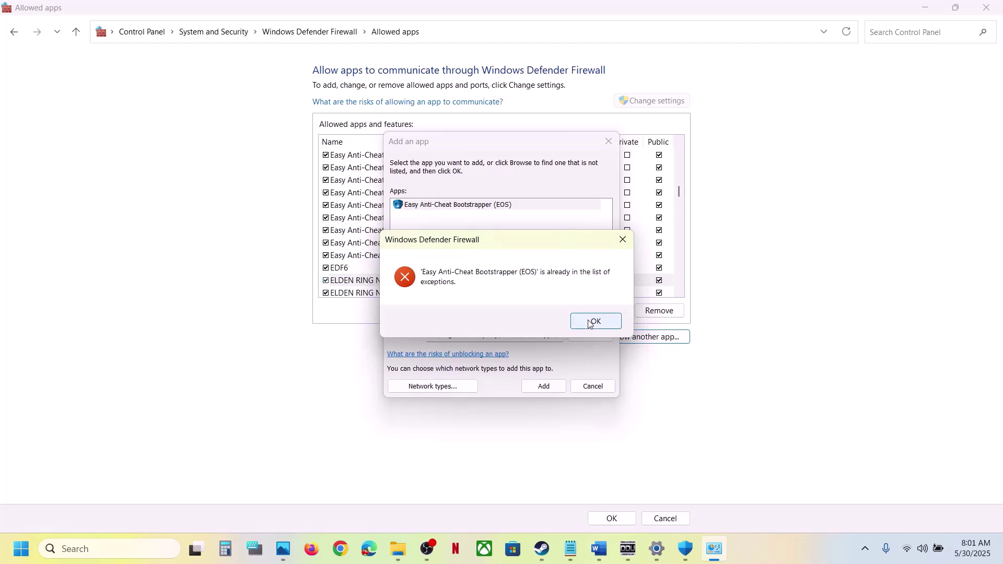
# - Close the Add an app dialog and the Allowed apps, Windows Security and Settings windows
pyautogui.click(609, 142)
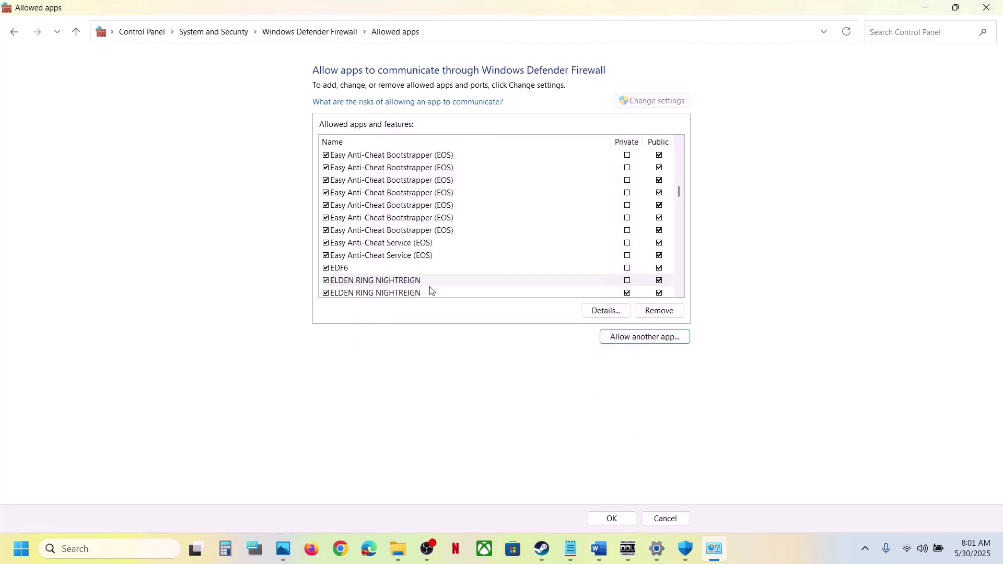
pyautogui.click(995, 6)
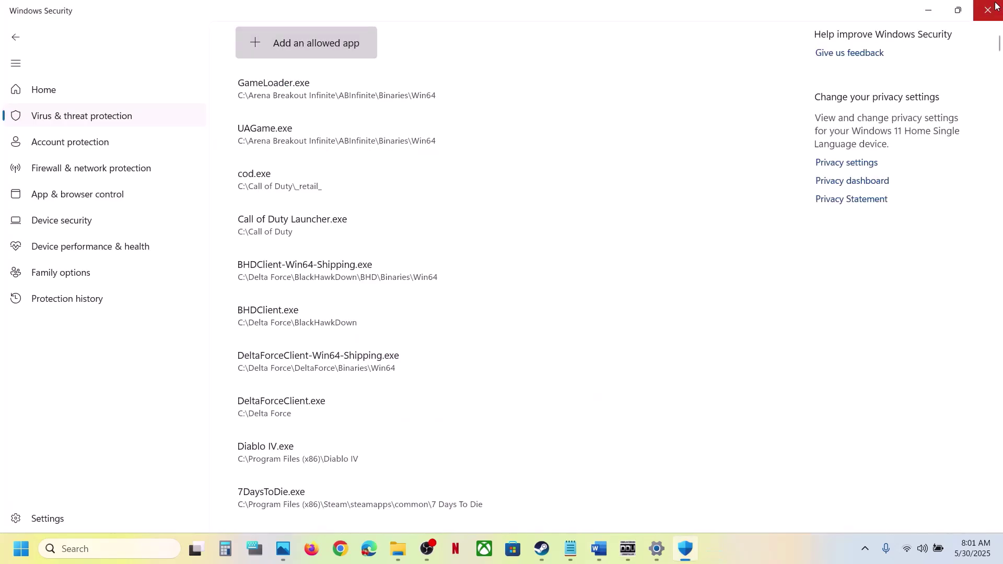
pyautogui.click(990, 15)
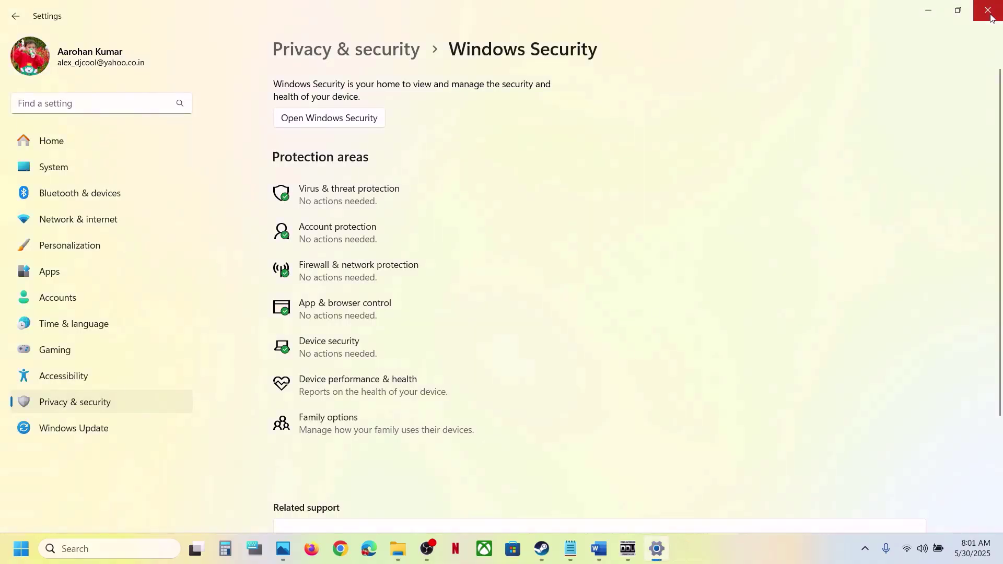
pyautogui.click(991, 11)
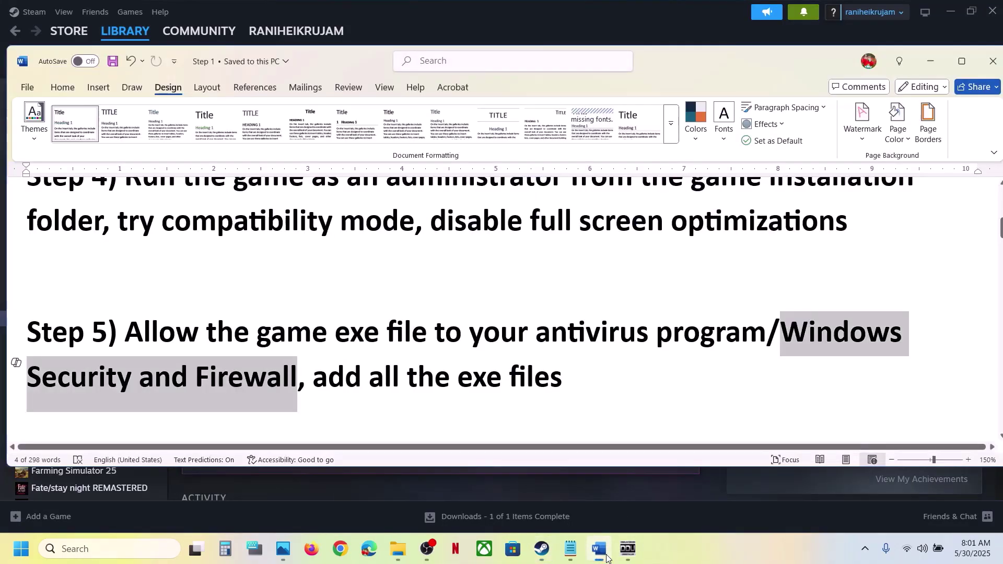
# - Switch to the Word document and review Step 6 on clean graphics driver installation, including its NVIDIA and AMD links
pyautogui.click(599, 548)
pyautogui.scroll(-2, 307, 322)
pyautogui.scroll(-3, 307, 322)
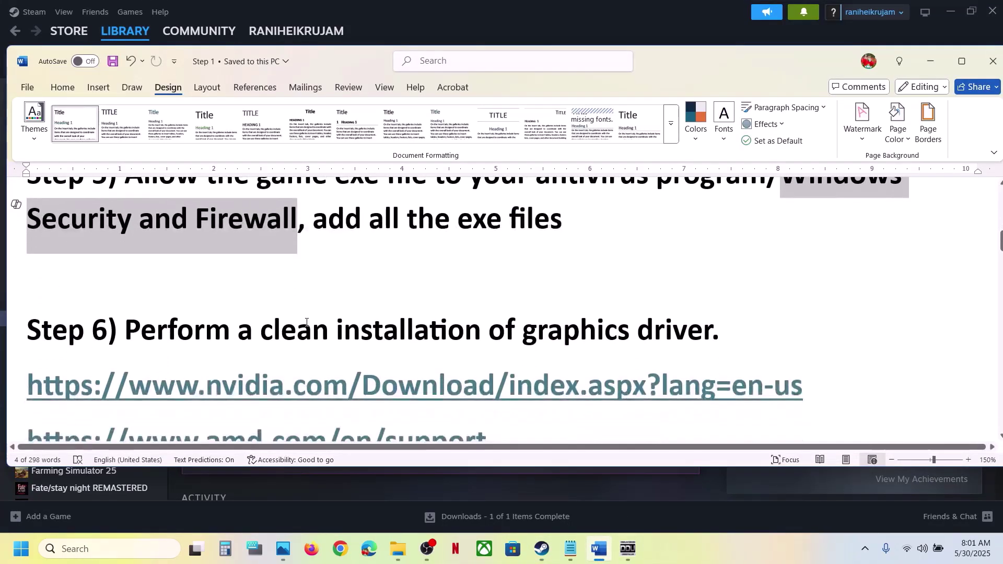
pyautogui.moveTo(155, 258); pyautogui.dragTo(691, 271)
pyautogui.moveTo(151, 312); pyautogui.dragTo(533, 321)
pyautogui.moveTo(182, 379); pyautogui.dragTo(340, 381)
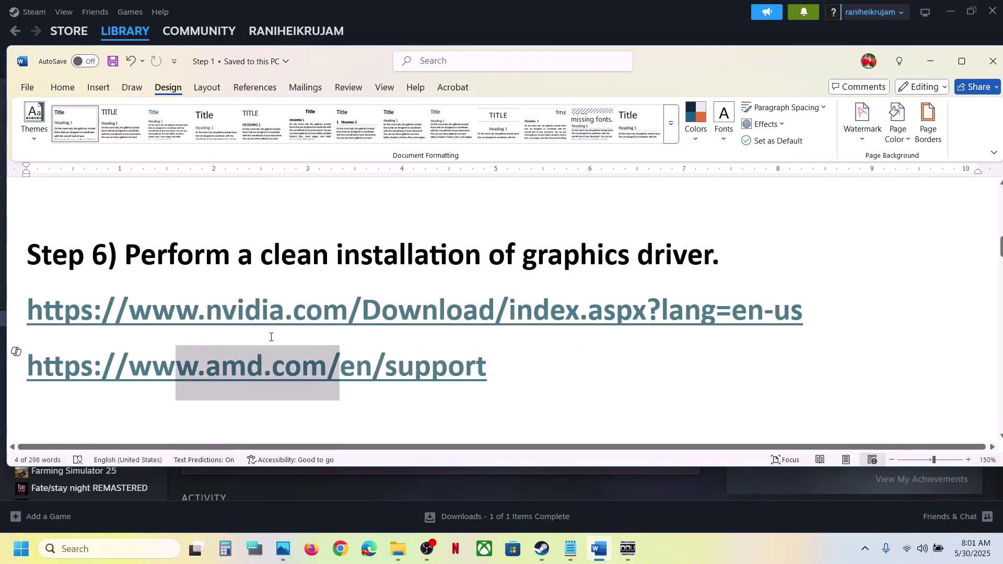
pyautogui.moveTo(238, 316); pyautogui.dragTo(449, 334)
pyautogui.click(473, 339)
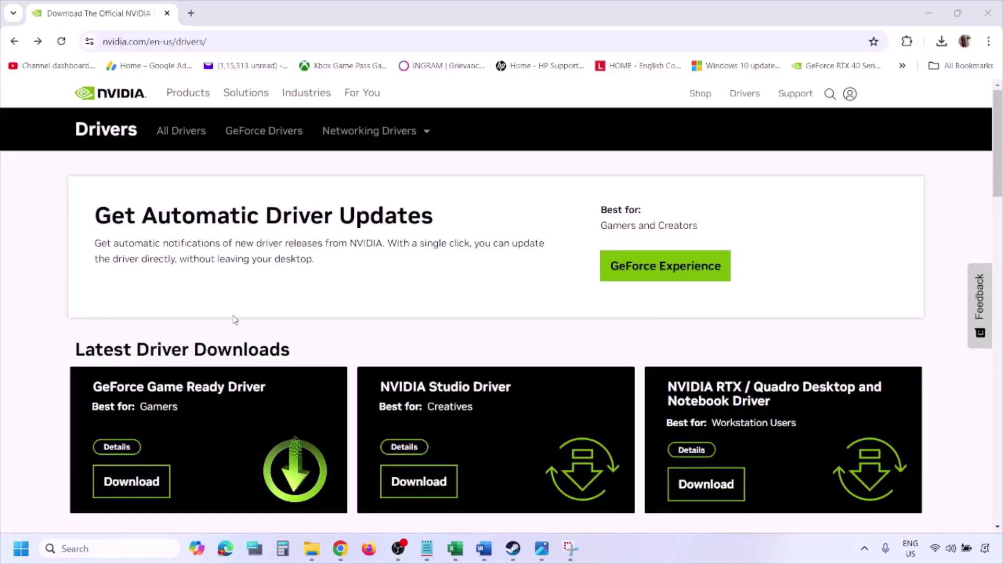
# - On the NVIDIA drivers page, search for a GeForce RTX 3050 Laptop GPU driver for Windows 11 in English (US)
pyautogui.scroll(-9, 234, 320)
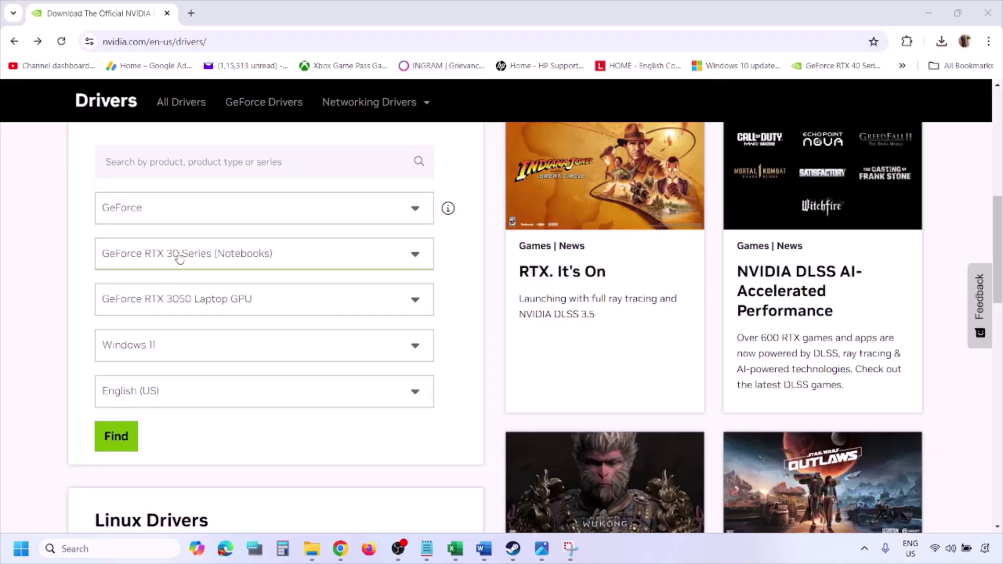
pyautogui.click(166, 349)
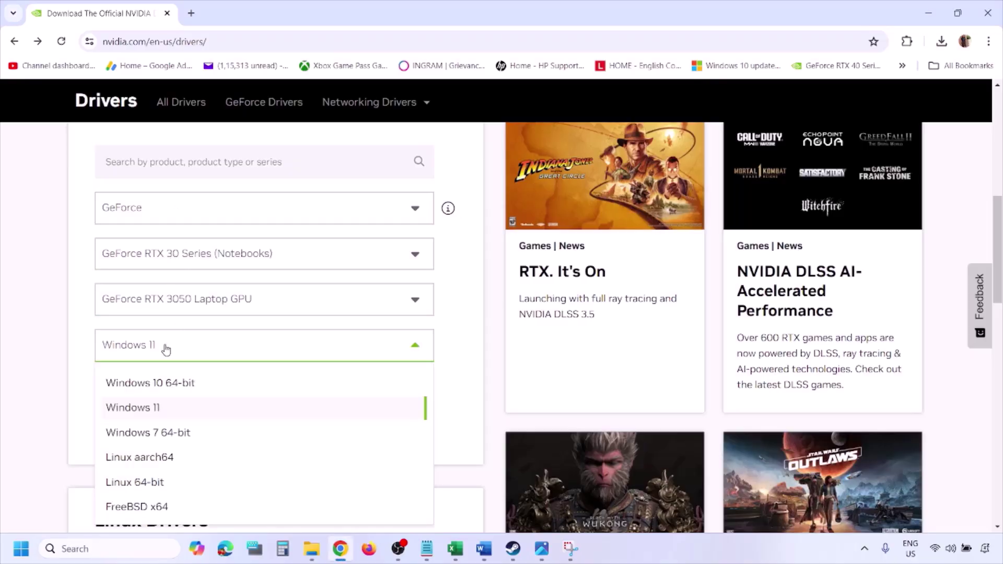
pyautogui.click(147, 409)
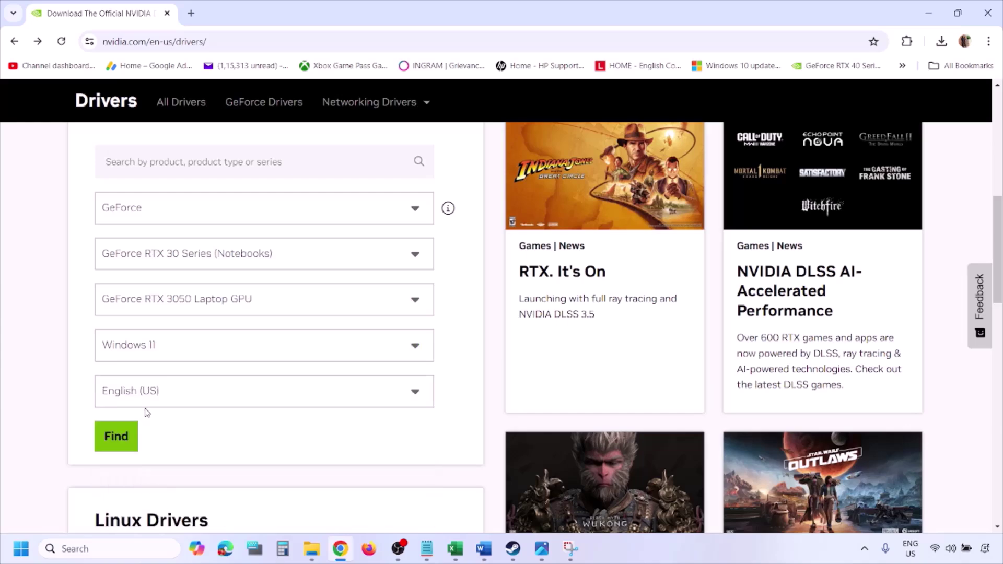
pyautogui.click(116, 436)
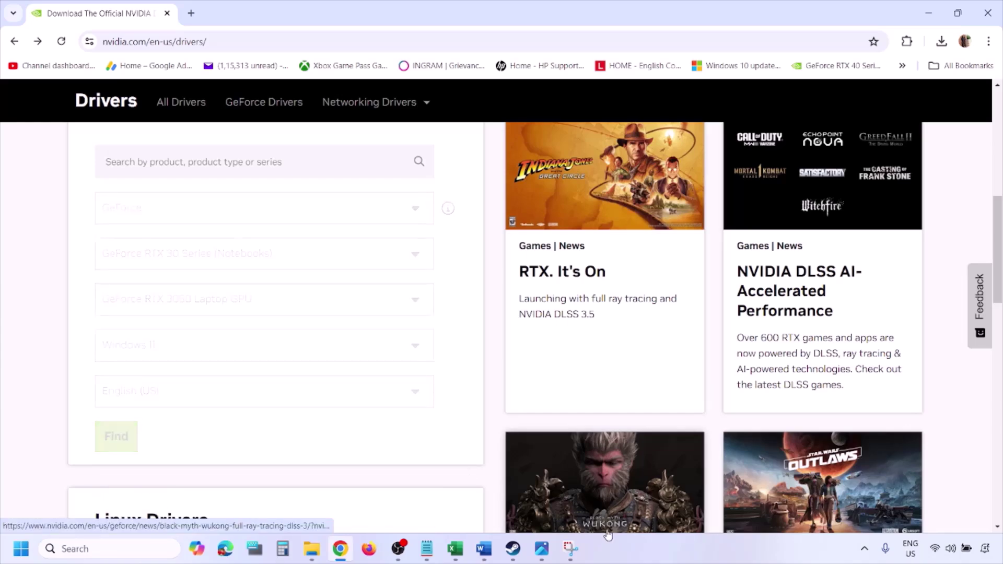
# - Switch to Photos and review images 1.png to 5.png on downloading and custom-installing the NVIDIA driver with a clean installation
pyautogui.click(542, 548)
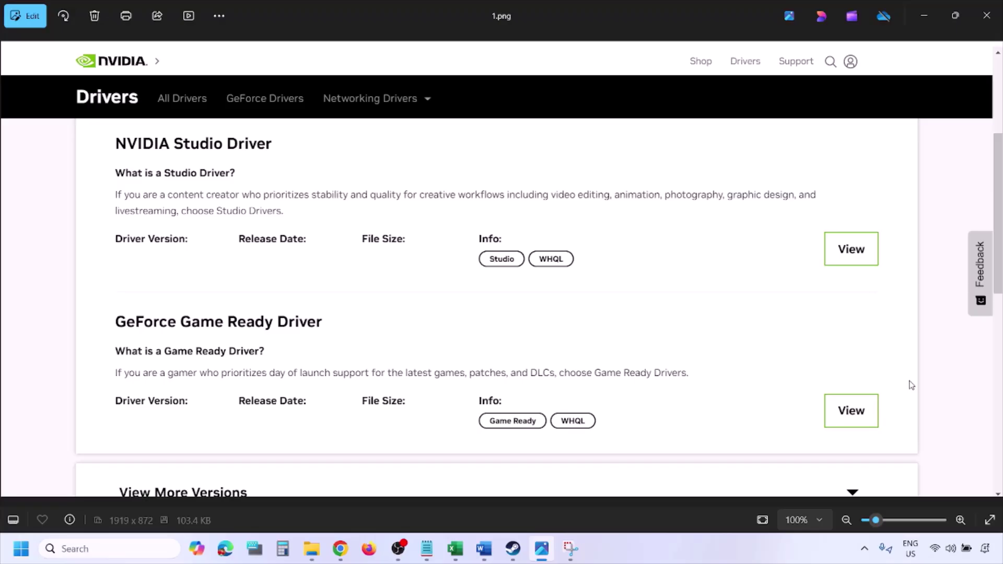
pyautogui.press('Right')
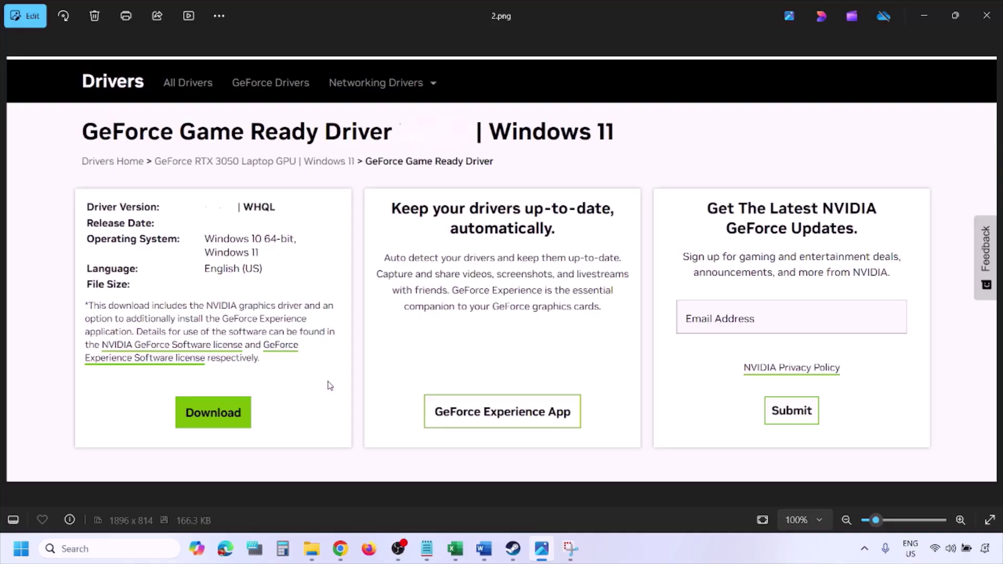
pyautogui.press('Right')
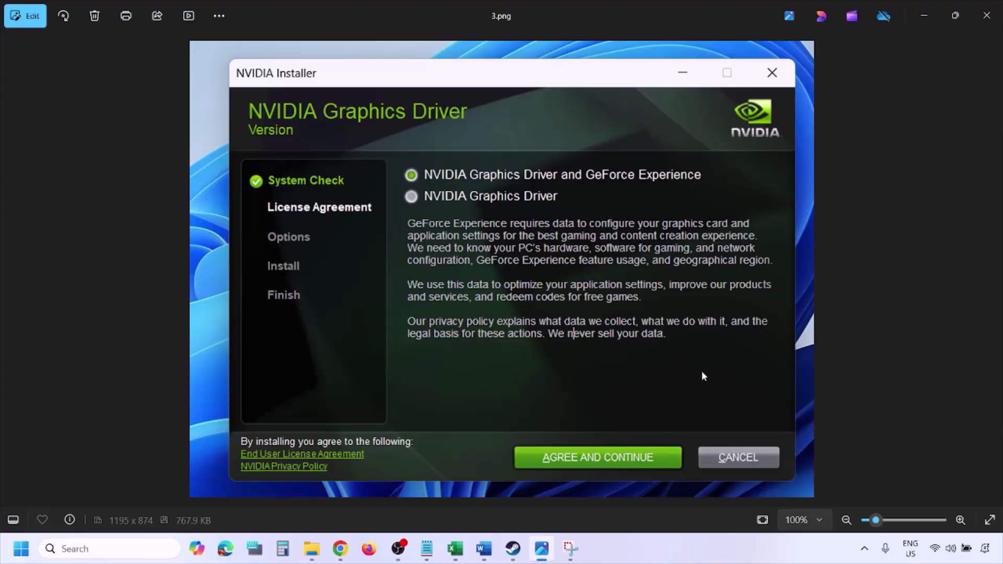
pyautogui.press('Right')
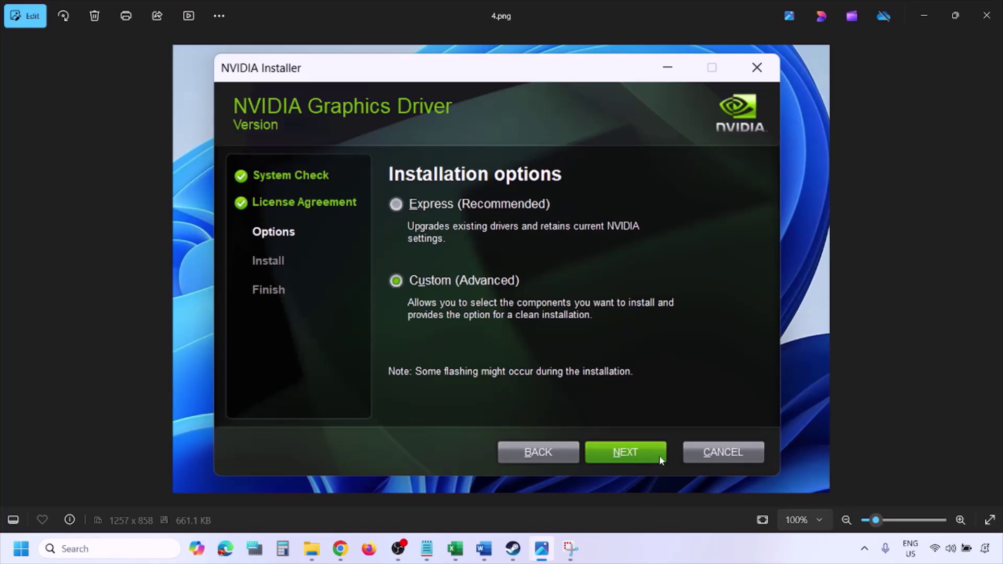
pyautogui.press('Right')
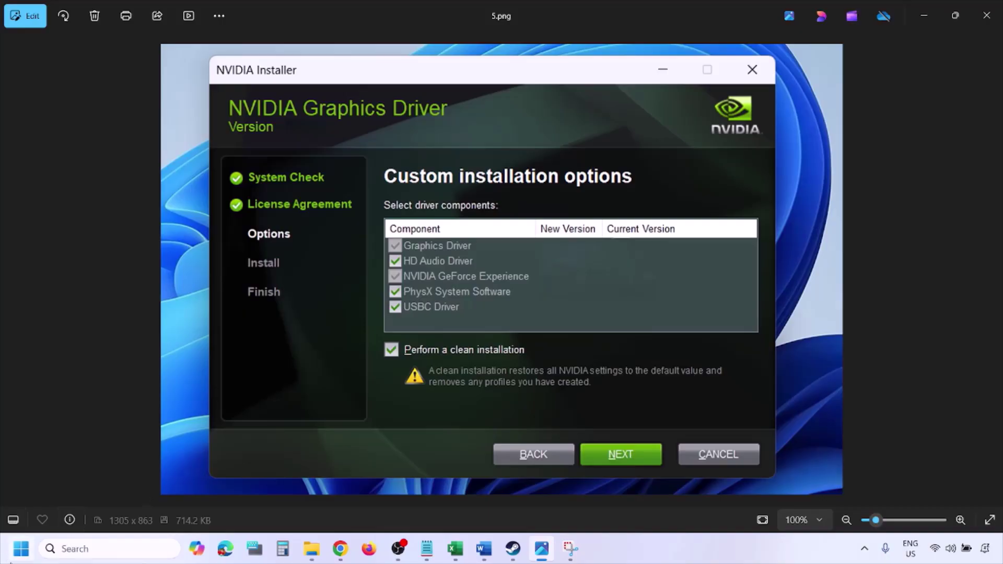
# - View the computer's power options, including Restart, without choosing one
pyautogui.click(21, 548)
pyautogui.click(384, 509)
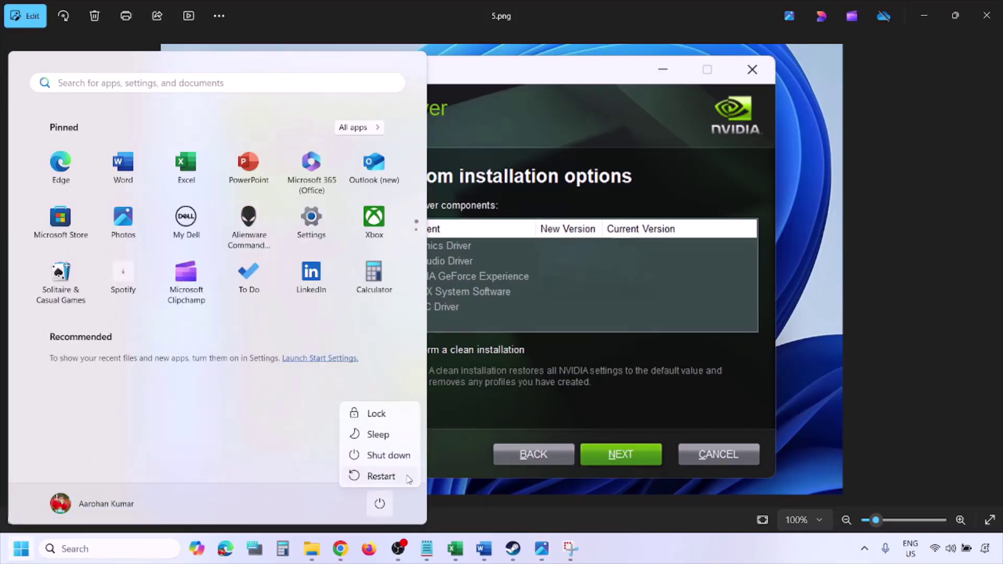
pyautogui.click(682, 560)
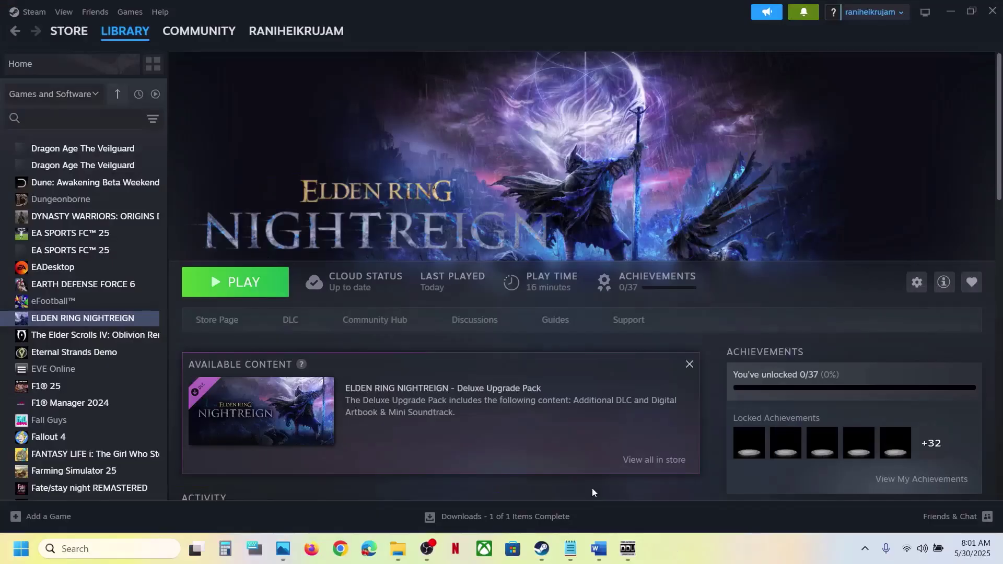
# - Switch to the Word document and read Step 7 on cleaning and reinstalling the graphics driver with DDU
pyautogui.click(599, 549)
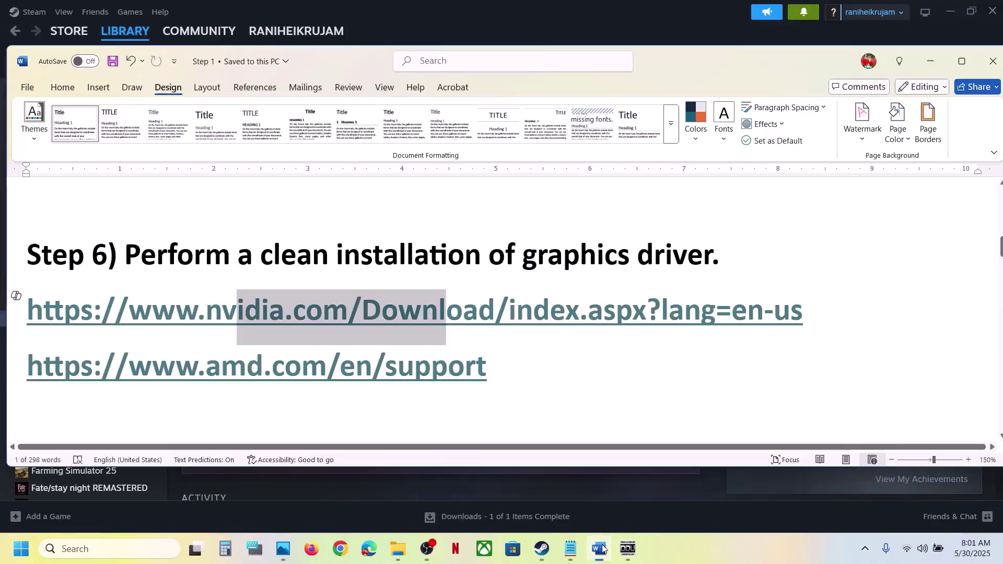
pyautogui.scroll(-2, 394, 319)
pyautogui.scroll(-1, 394, 319)
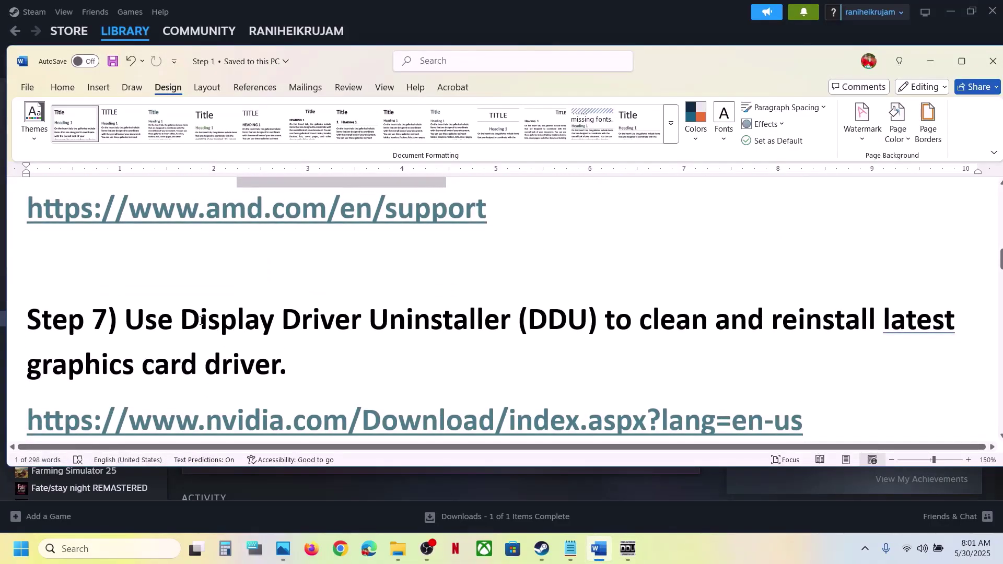
pyautogui.moveTo(320, 329); pyautogui.dragTo(478, 325)
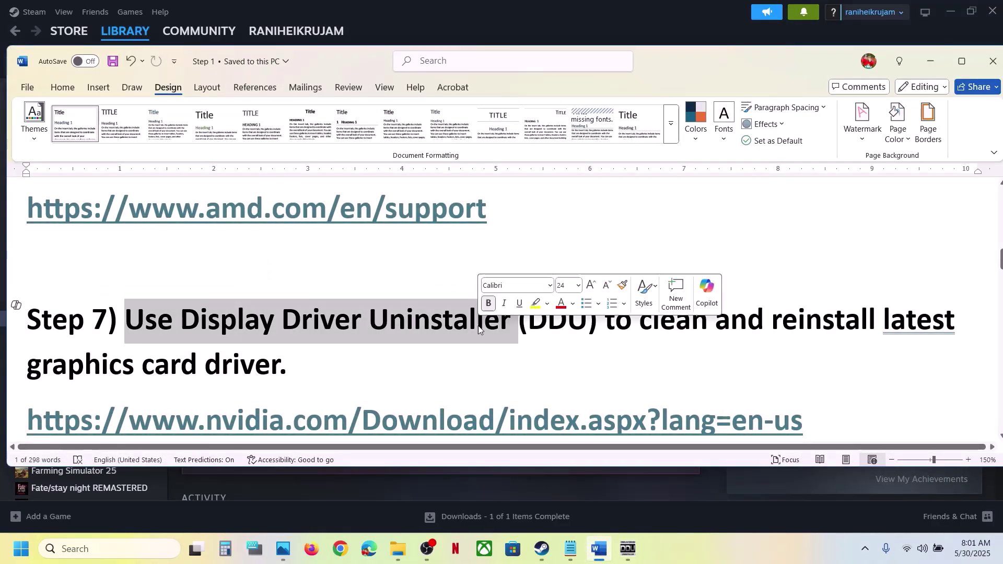
pyautogui.moveTo(607, 327); pyautogui.dragTo(260, 365)
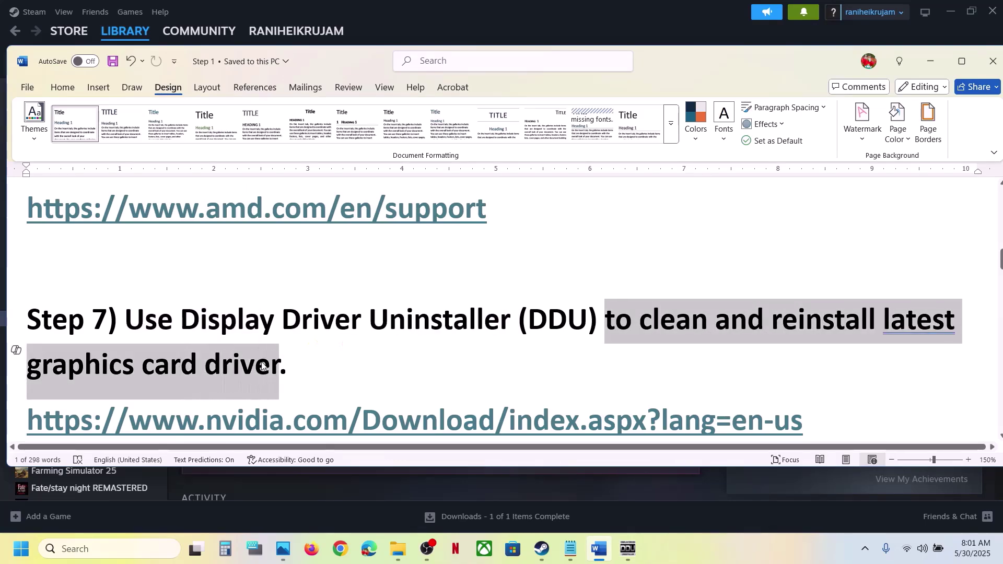
pyautogui.click(256, 365)
pyautogui.scroll(-2, 262, 362)
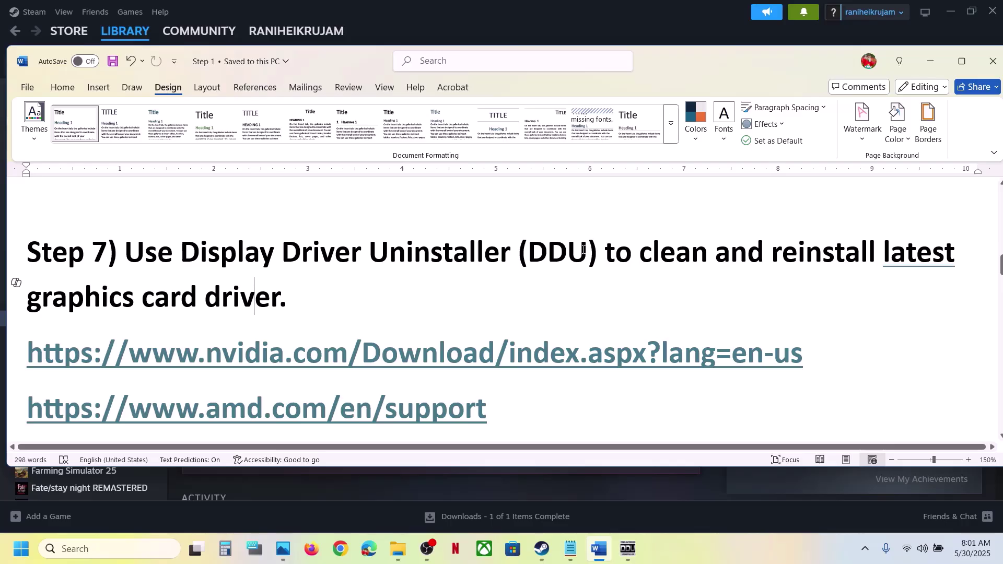
# - Copy "Display Driver Uninstaller (DDU)" from Step 7 and search for it on Google in Chrome
pyautogui.moveTo(597, 253); pyautogui.dragTo(182, 254)
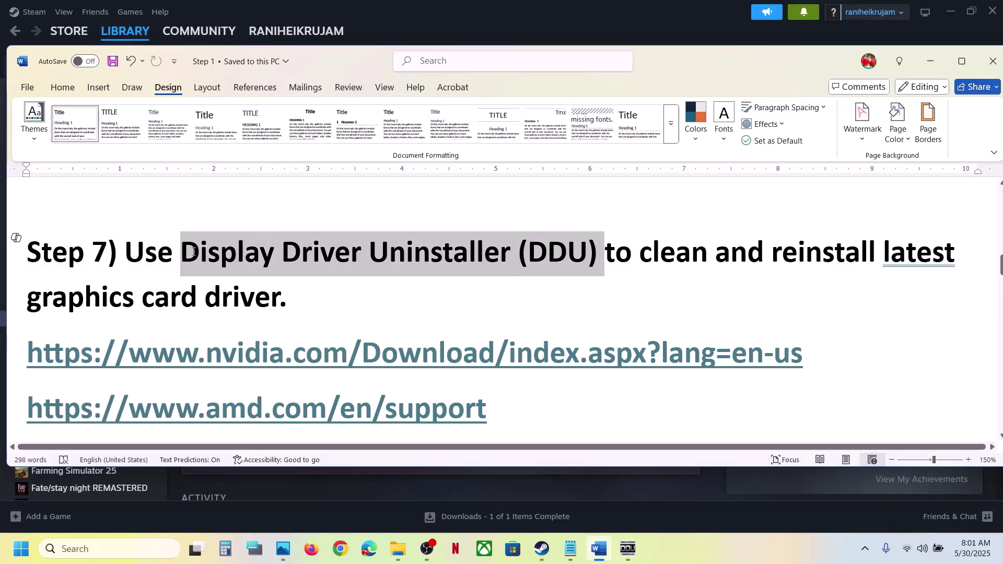
pyautogui.hotkey('ctrl', 'c')
pyautogui.click(341, 549)
pyautogui.hotkey('ctrl', 'v')
pyautogui.press('Return')
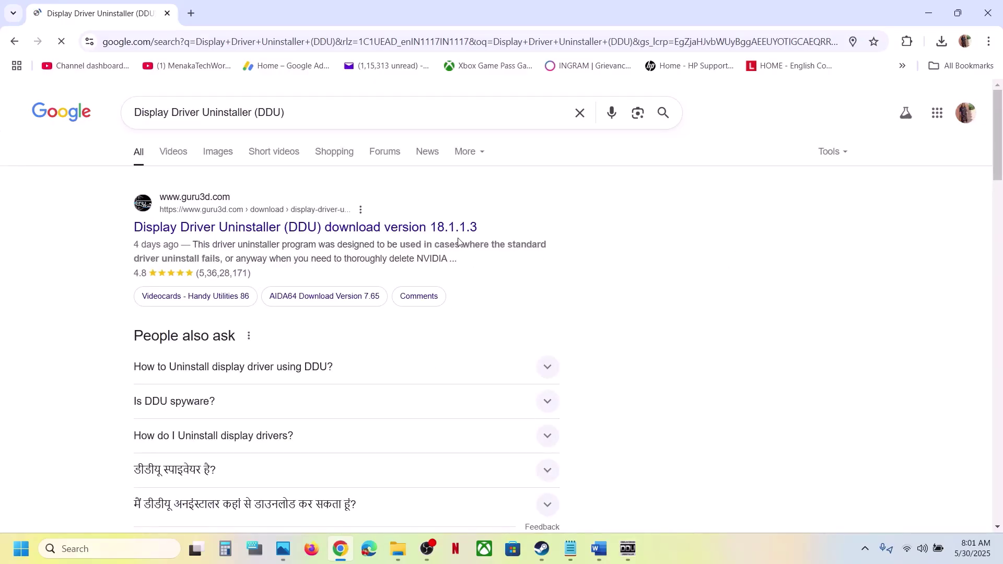
# - Switch to Display Driver Uninstaller, select NVIDIA as the GPU device, and return to the browser without starting a clean
pyautogui.click(627, 548)
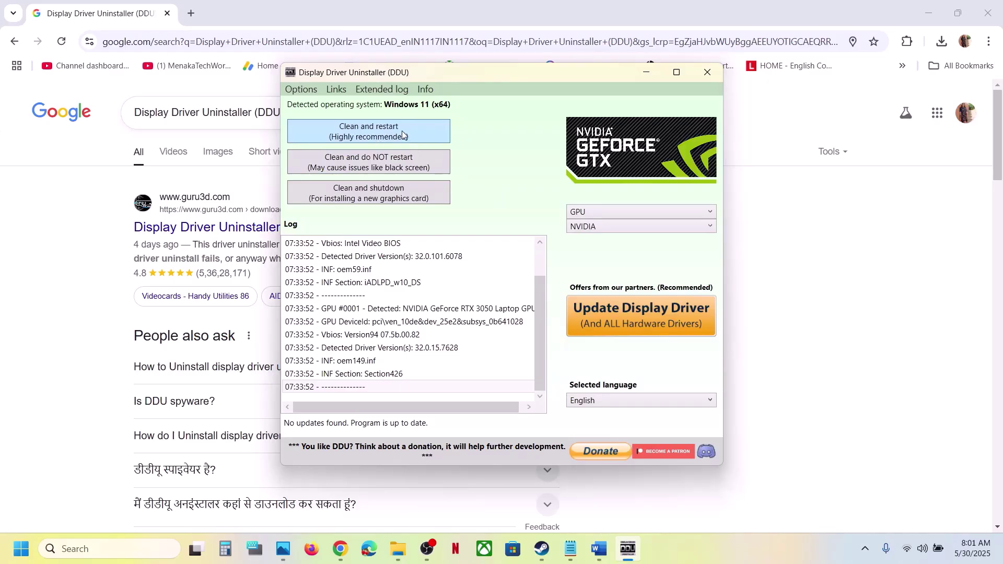
pyautogui.click(616, 229)
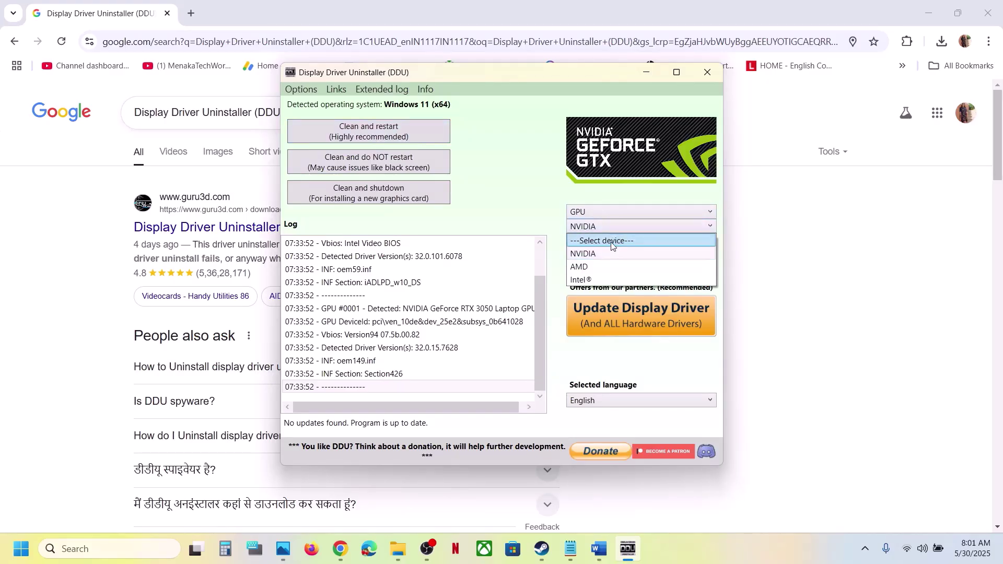
pyautogui.click(605, 253)
pyautogui.click(605, 228)
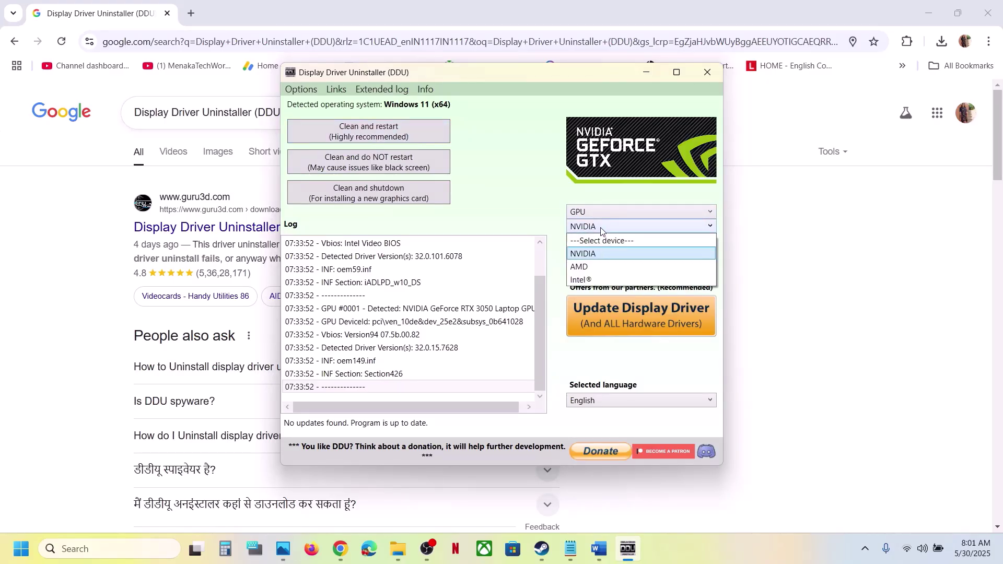
pyautogui.click(601, 255)
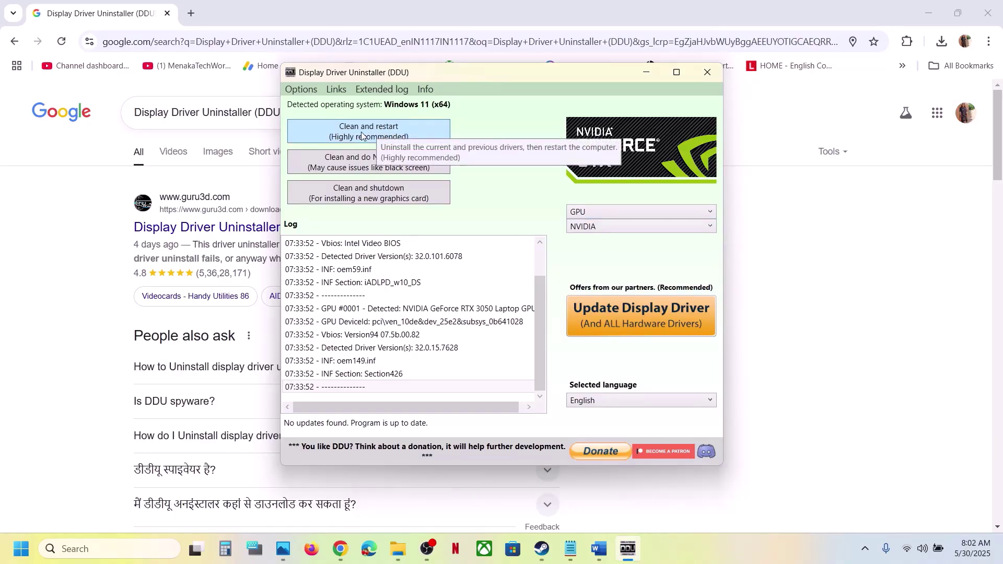
pyautogui.click(47, 291)
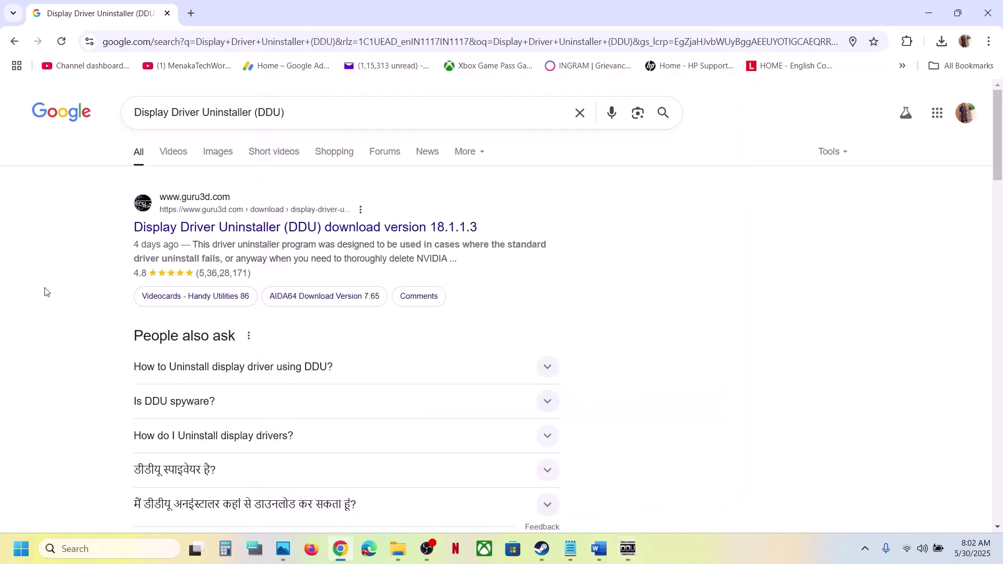
# - Return to the Word document and review the NVIDIA and AMD driver download links under Step 7
pyautogui.click(22, 548)
pyautogui.click(681, 475)
pyautogui.click(599, 550)
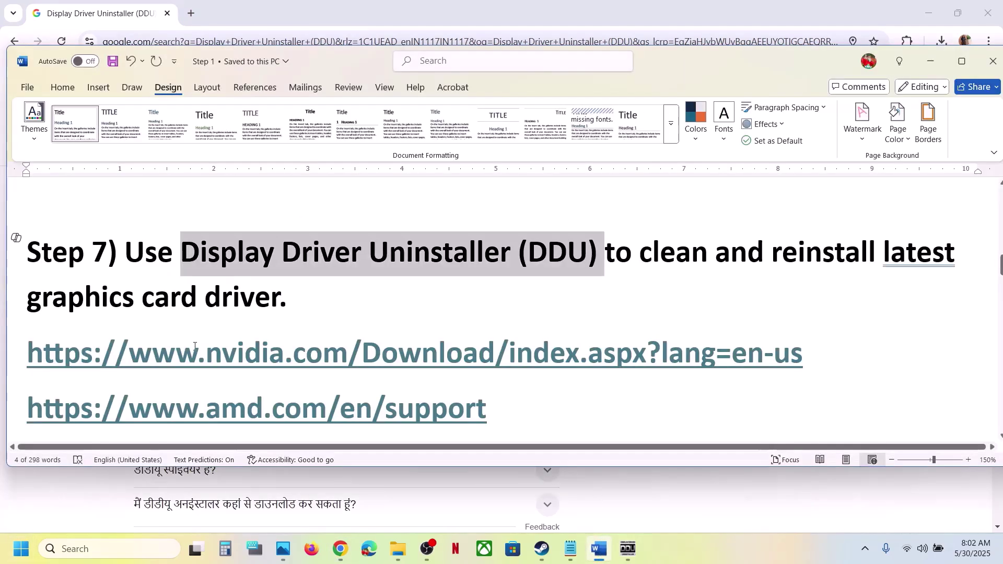
pyautogui.moveTo(176, 354); pyautogui.dragTo(494, 355)
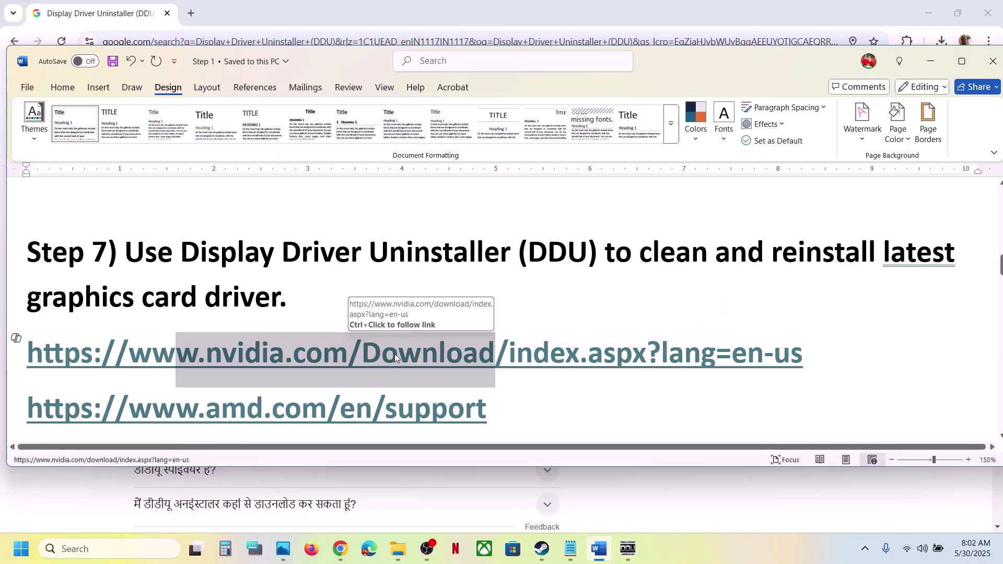
pyautogui.scroll(-1, 395, 358)
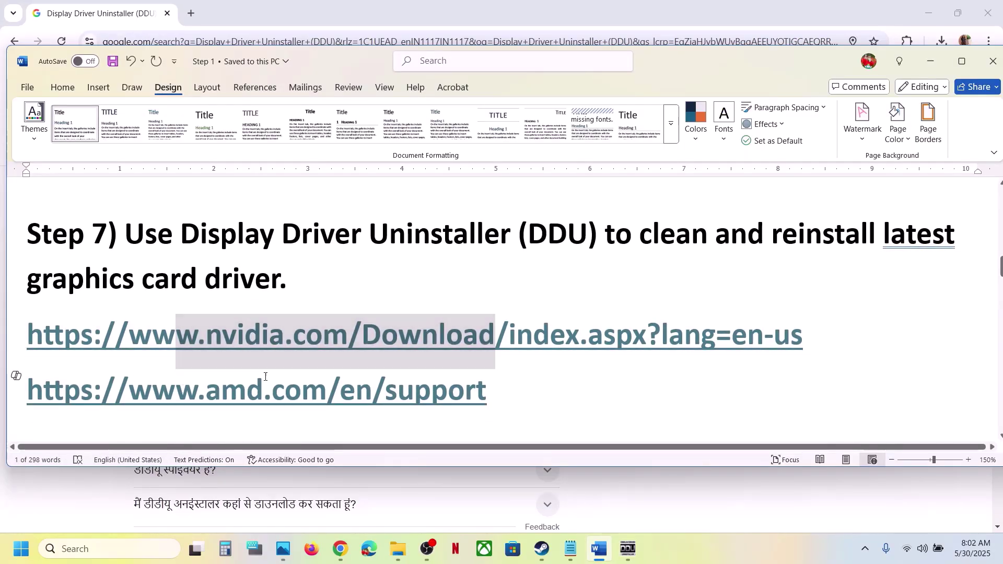
pyautogui.moveTo(181, 388); pyautogui.dragTo(397, 392)
pyautogui.click(266, 285)
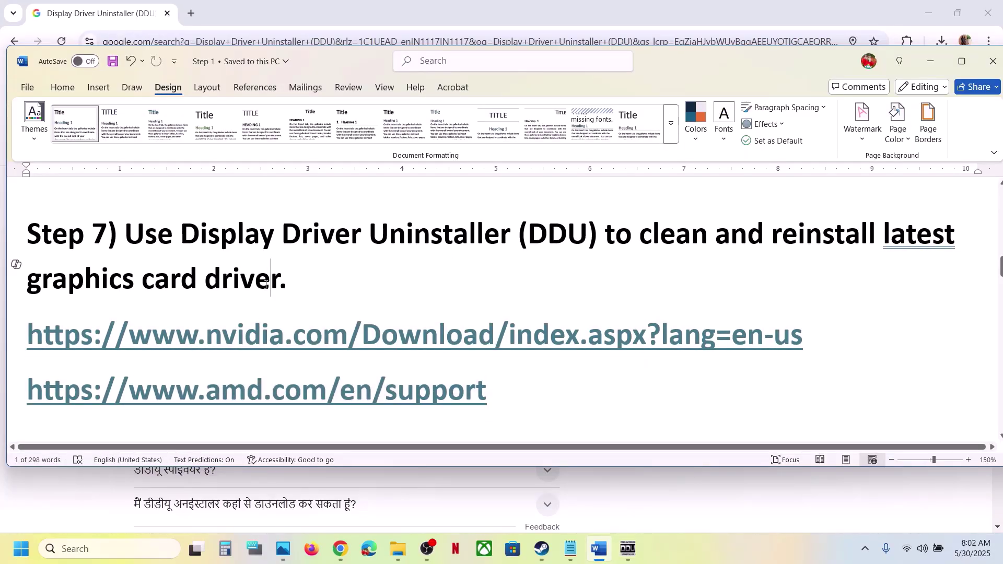
# - Bring up the PC's power options, dismiss them without choosing one, and highlight the Step 7 driver reinstall instruction in the Word document
pyautogui.press('super')
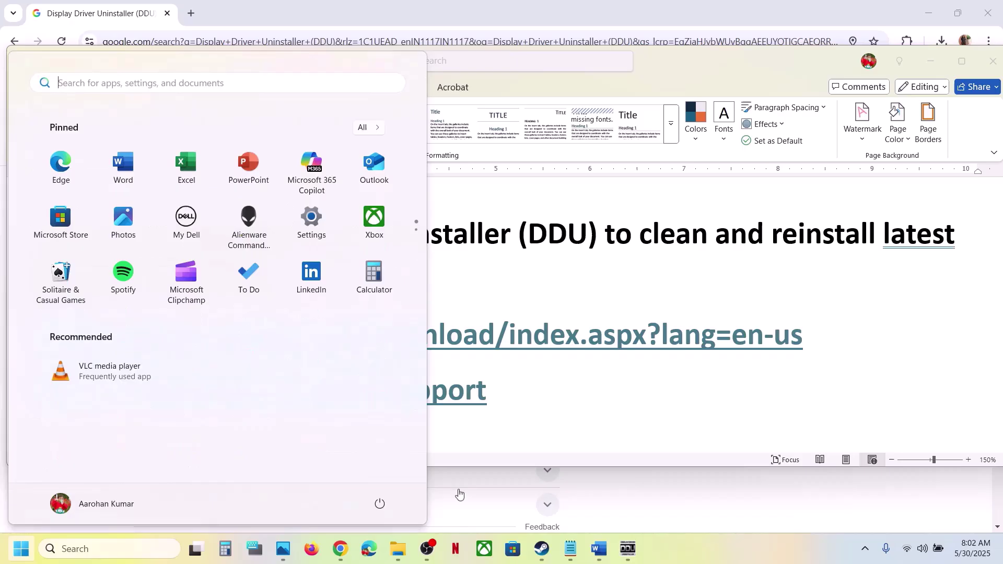
pyautogui.click(380, 504)
pyautogui.click(633, 373)
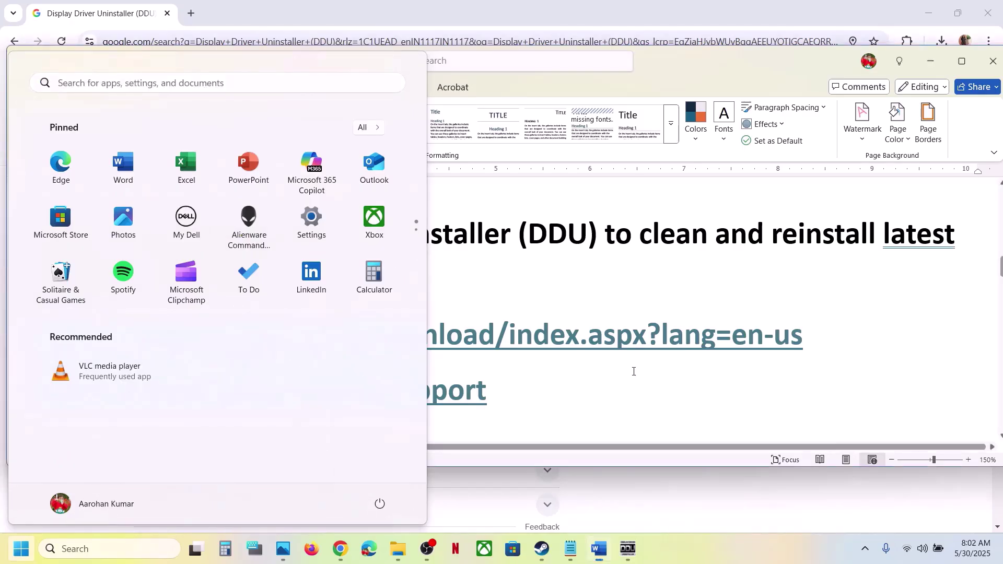
pyautogui.moveTo(127, 234); pyautogui.dragTo(385, 327)
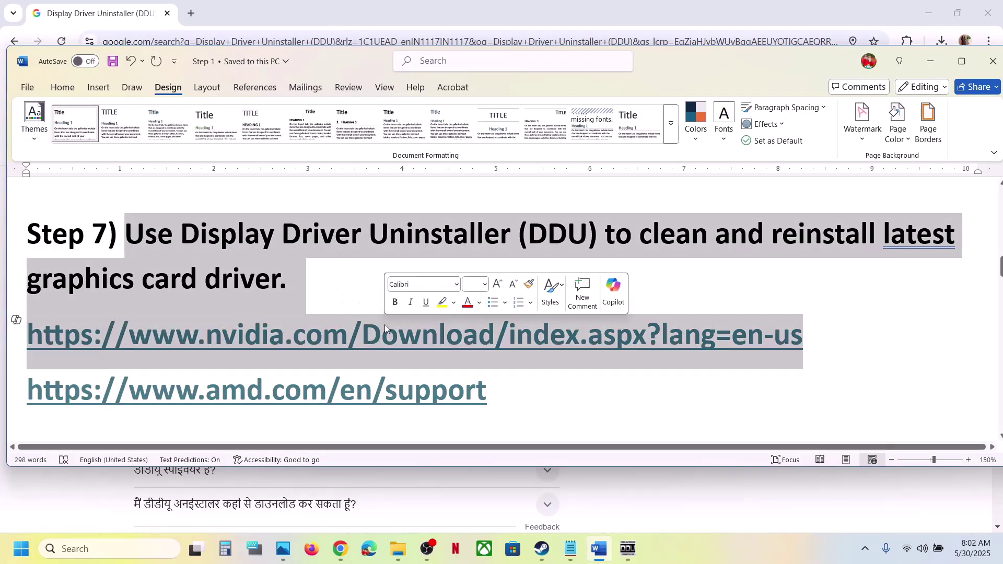
# - Copy the word "graphics" from the Step 8 heading and use it in Windows search to open Graphics settings
pyautogui.scroll(-3, 385, 328)
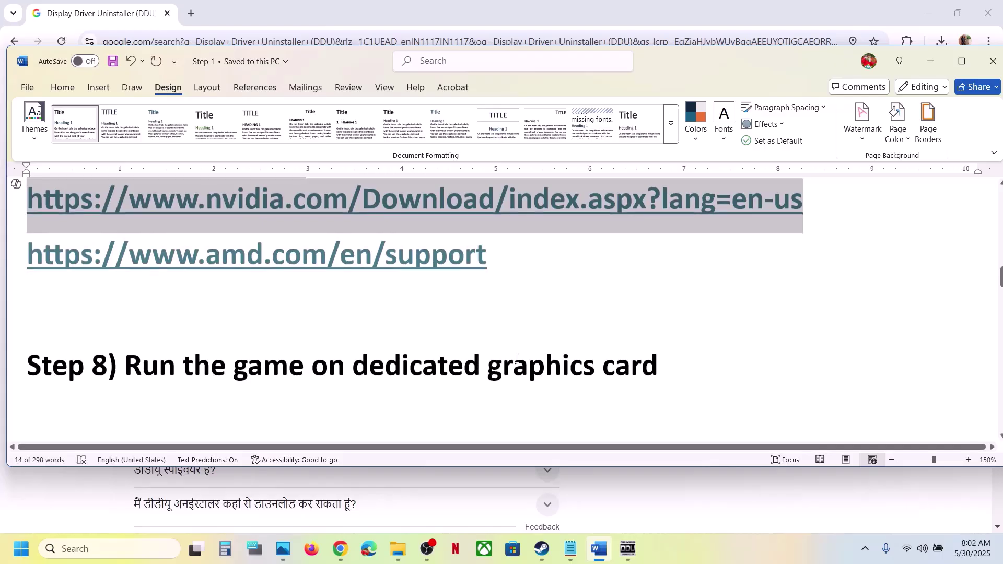
pyautogui.doubleClick(515, 359)
pyautogui.hotkey('ctrl', 'c')
pyautogui.click(94, 549)
pyautogui.hotkey('ctrl', 'v')
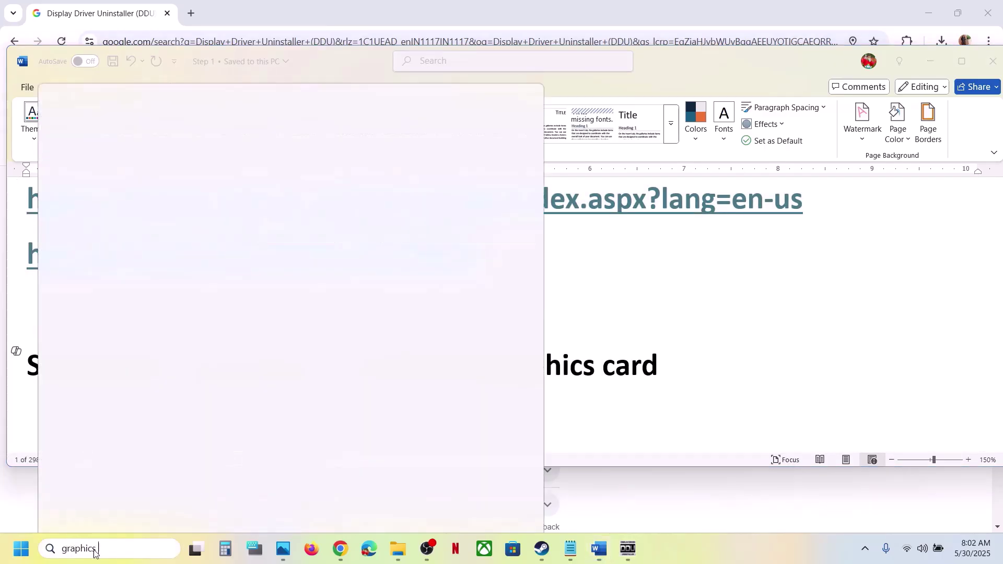
pyautogui.click(119, 137)
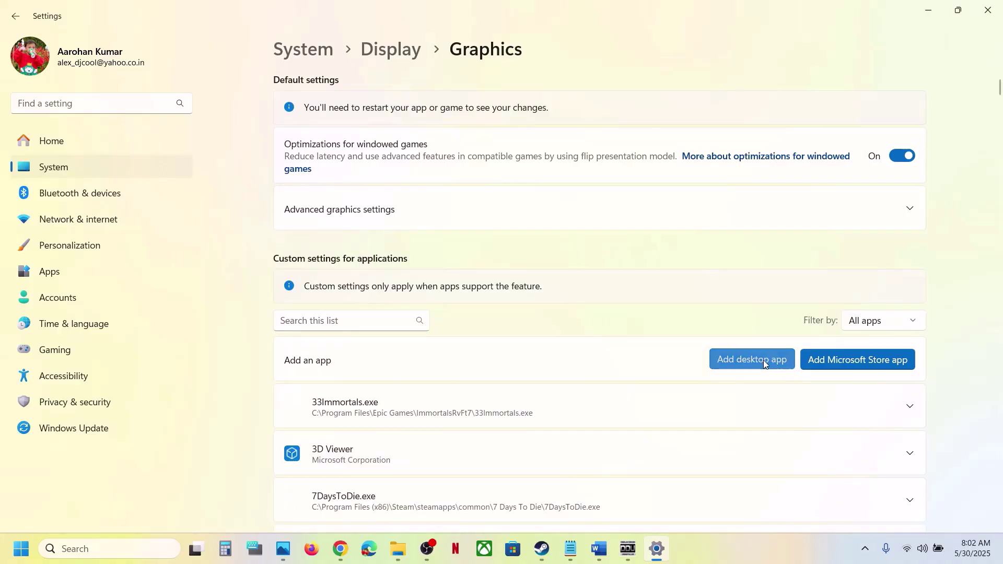
# - Start adding a desktop app to the custom graphics settings and browse to C:\Program Files (x86)\Steam
pyautogui.click(763, 359)
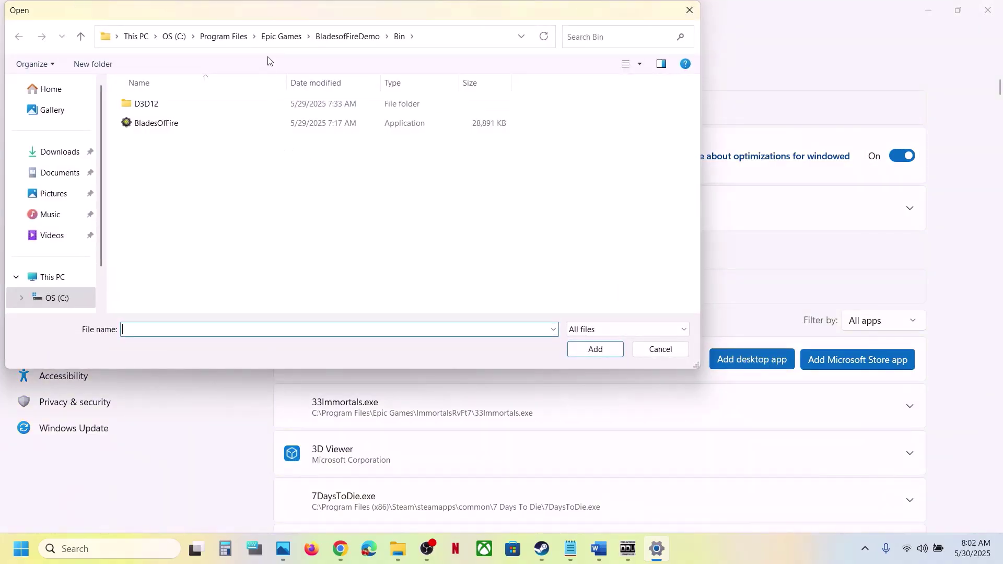
pyautogui.click(223, 37)
pyautogui.click(174, 36)
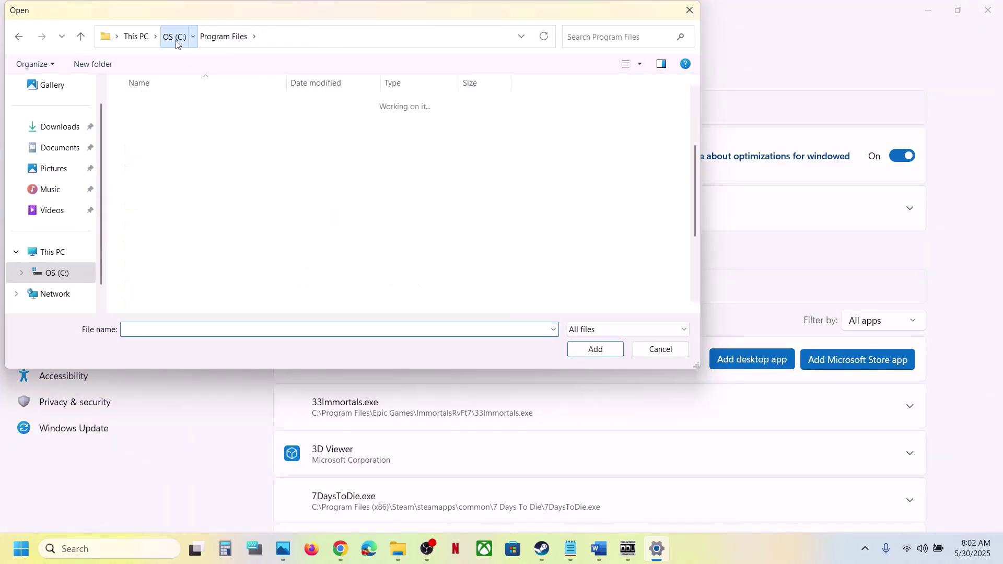
pyautogui.scroll(-2, 239, 236)
pyautogui.doubleClick(197, 173)
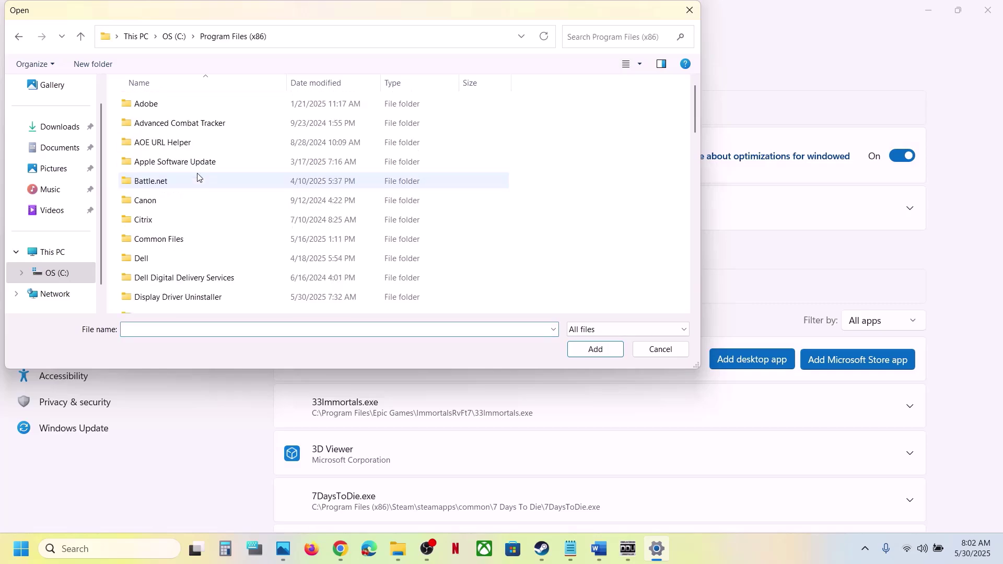
pyautogui.scroll(-3, 198, 175)
pyautogui.scroll(-5, 198, 175)
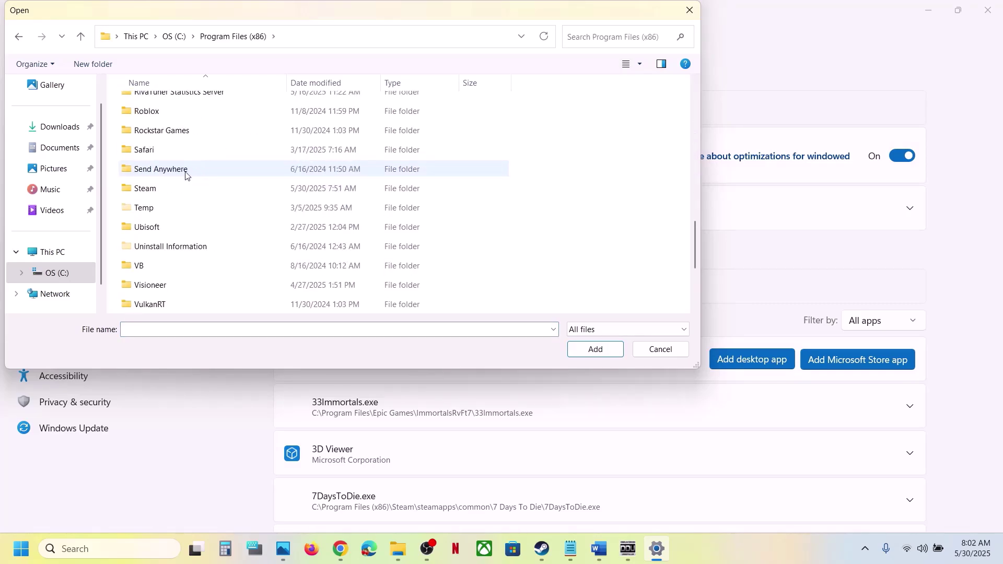
pyautogui.doubleClick(152, 188)
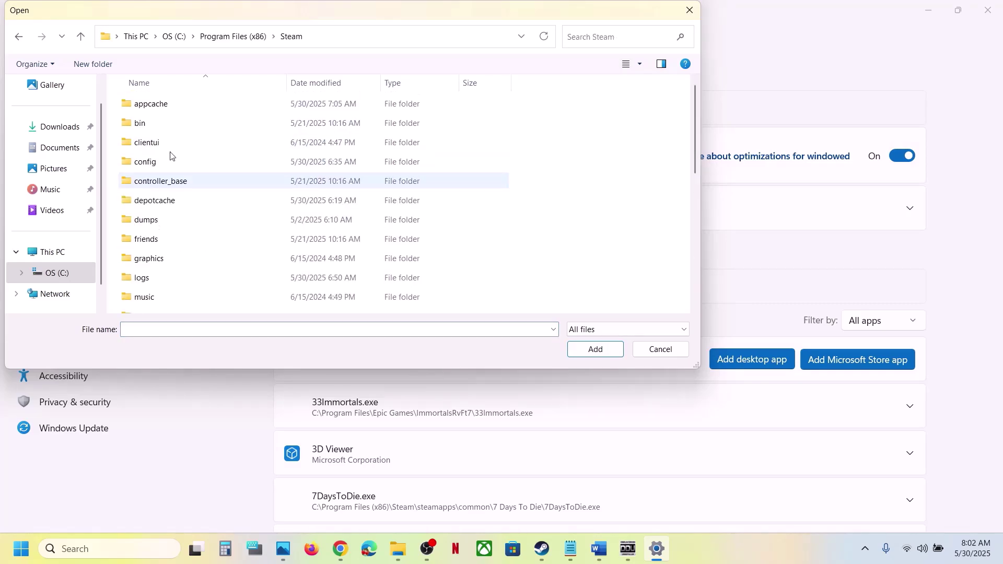
# - Browse to steamapps\common\ELDEN RING NIGHTREIGN\Game and add the nightreign application to the graphics list
pyautogui.scroll(-3, 175, 130)
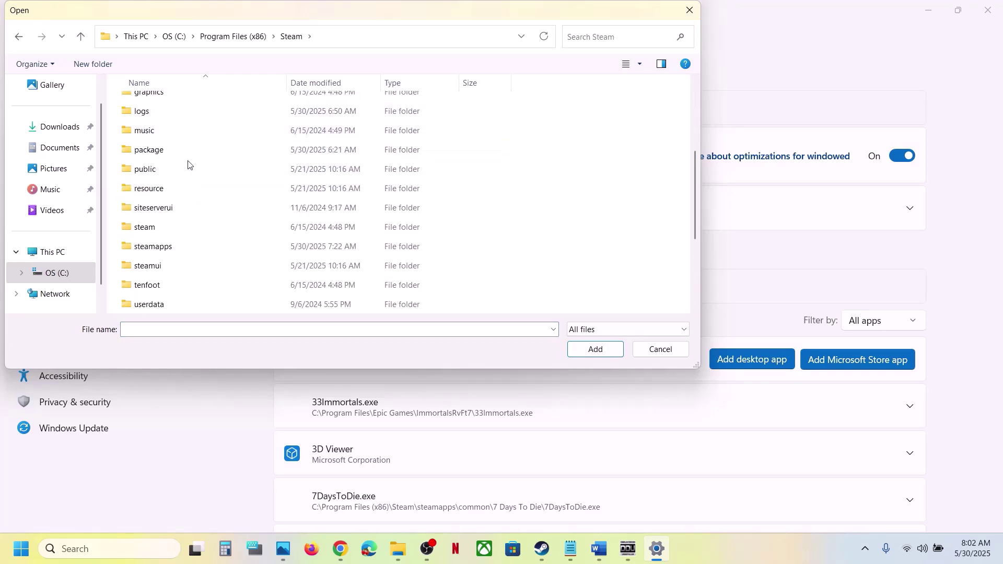
pyautogui.doubleClick(160, 245)
pyautogui.doubleClick(165, 99)
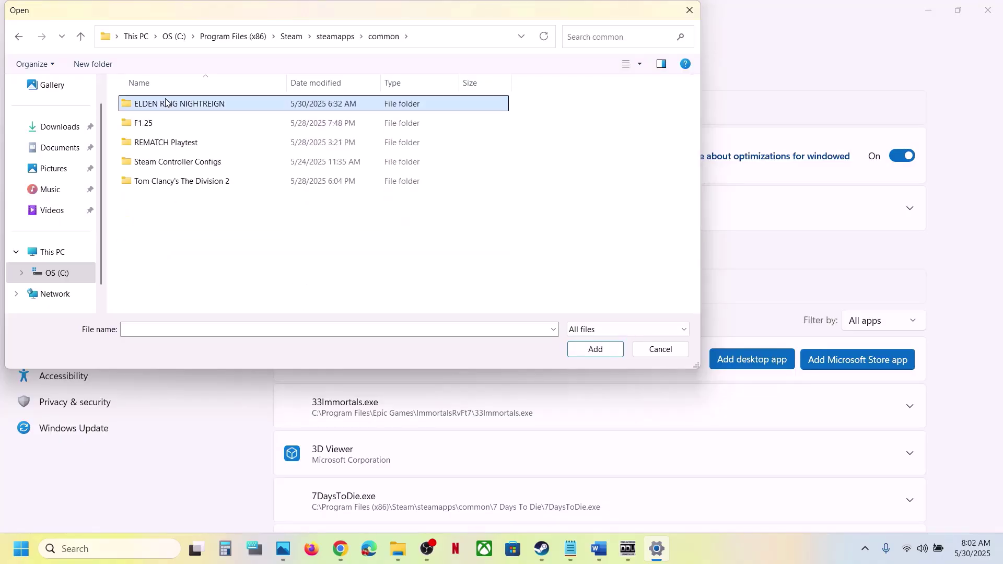
pyautogui.doubleClick(165, 103)
pyautogui.doubleClick(165, 103)
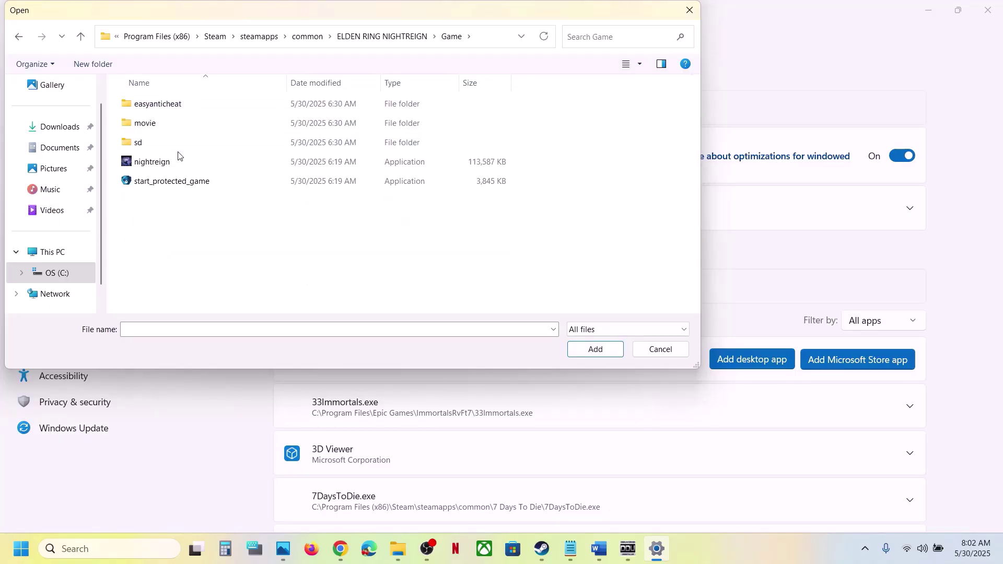
pyautogui.click(156, 166)
pyautogui.click(588, 351)
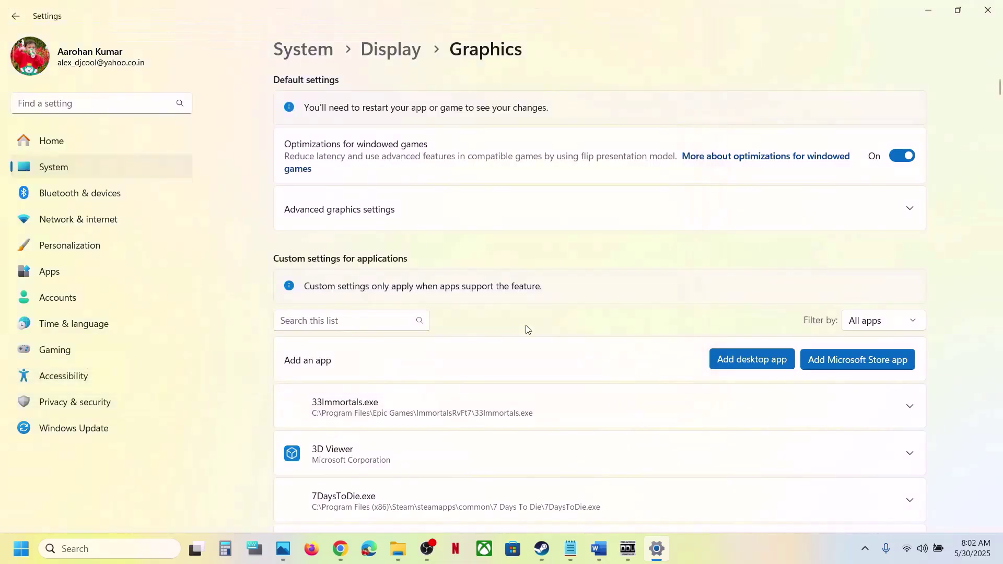
# - Set ELDEN RING NIGHTREIGN's GPU preference to High Performance (NVIDIA GeForce RTX 3050 Laptop GPU) and close Settings
pyautogui.scroll(-9, 500, 334)
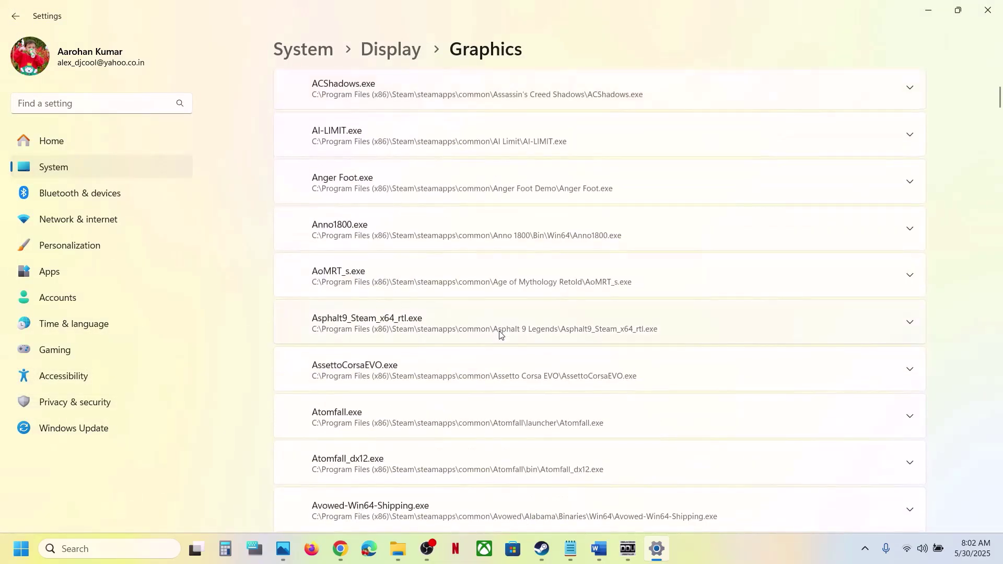
pyautogui.scroll(-5, 499, 334)
pyautogui.scroll(-7, 499, 335)
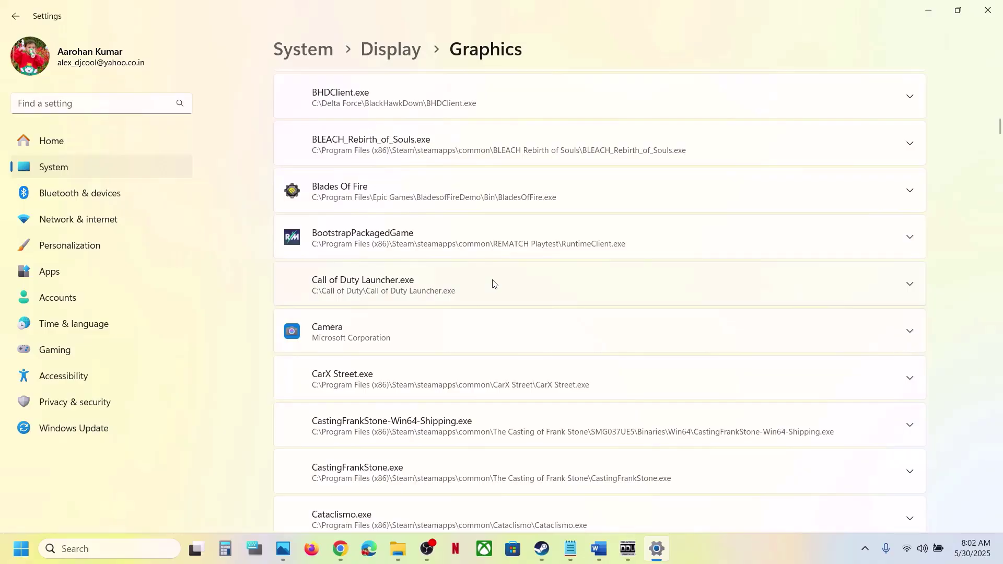
pyautogui.scroll(-15, 493, 283)
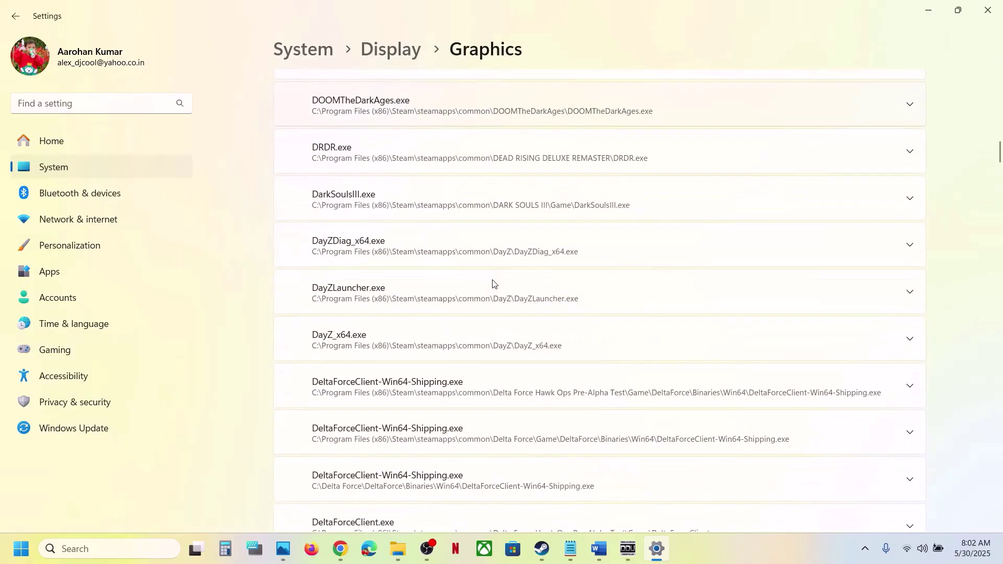
pyautogui.scroll(-12, 493, 284)
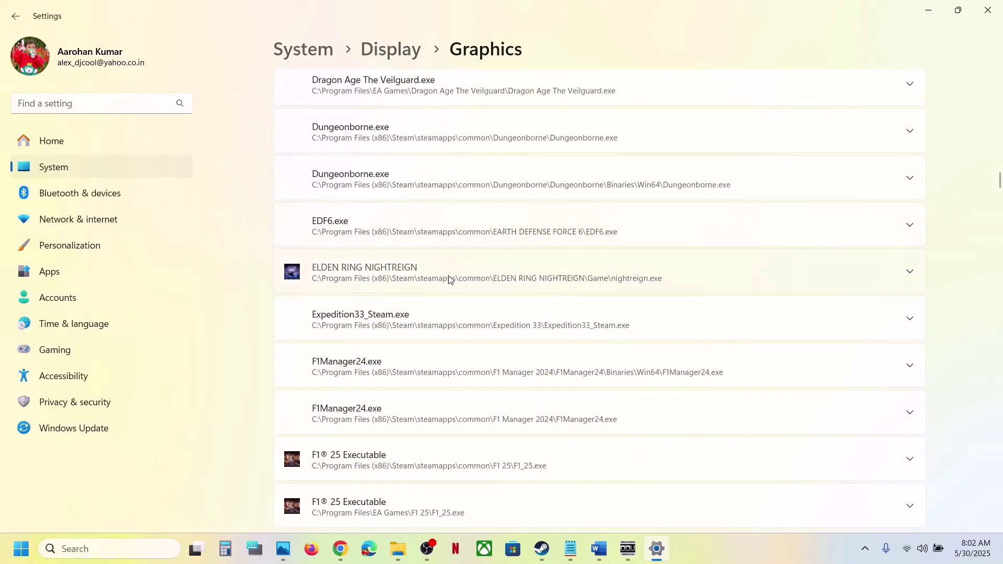
pyautogui.click(448, 279)
pyautogui.scroll(-2, 470, 261)
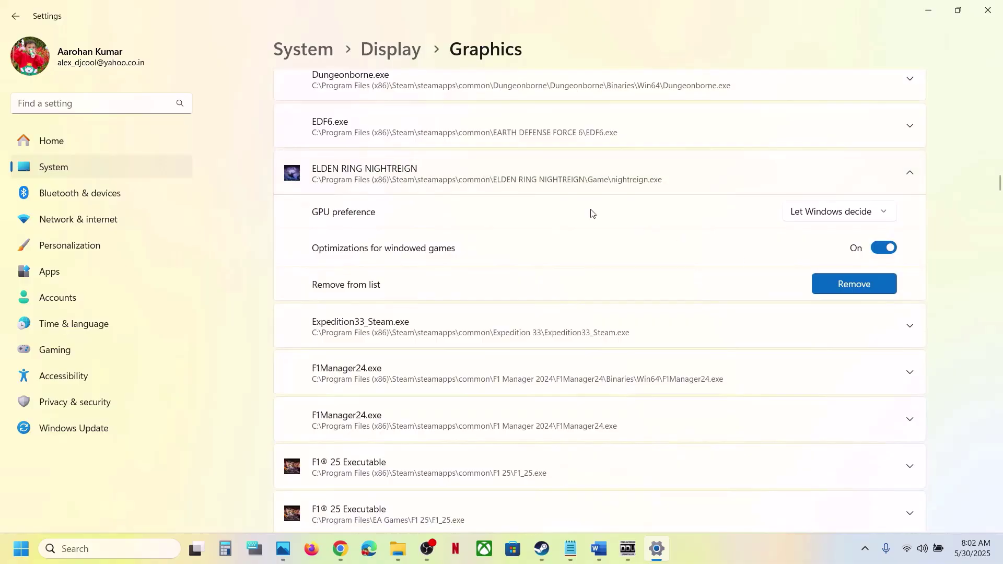
pyautogui.click(818, 220)
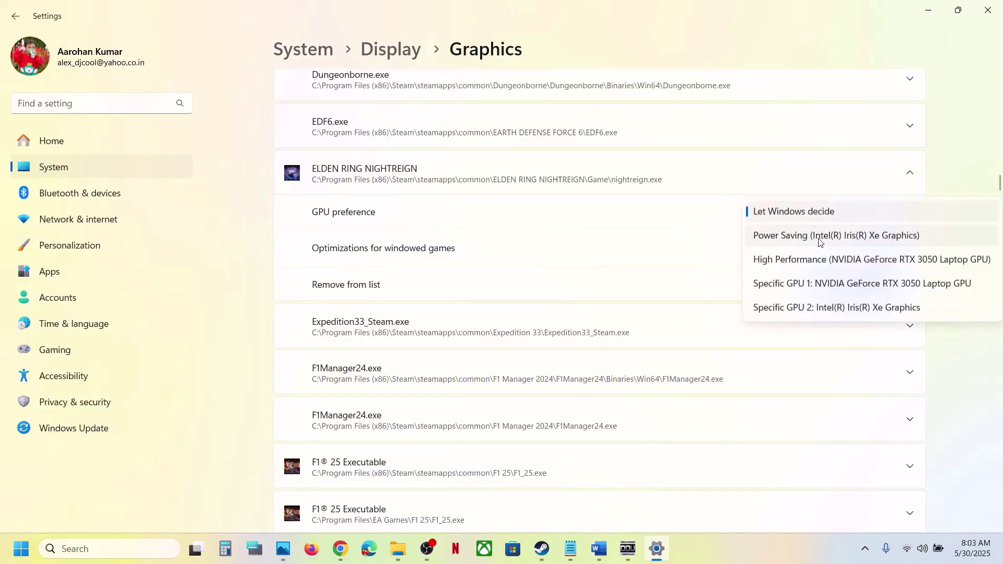
pyautogui.click(816, 261)
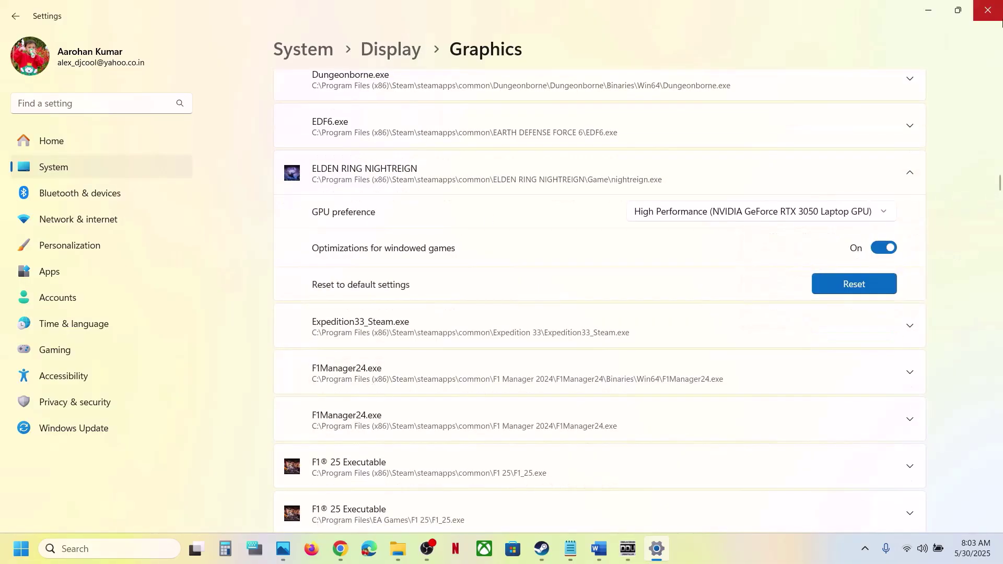
pyautogui.click(995, 12)
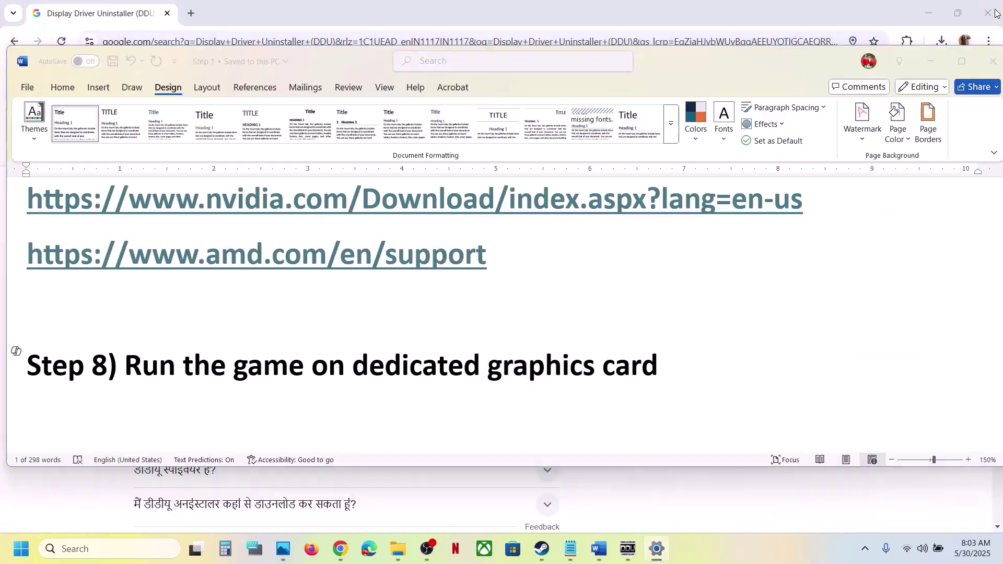
# - Read Step 9 on updating the System BIOS in the Word document and highlight its instruction
pyautogui.scroll(-2, 405, 340)
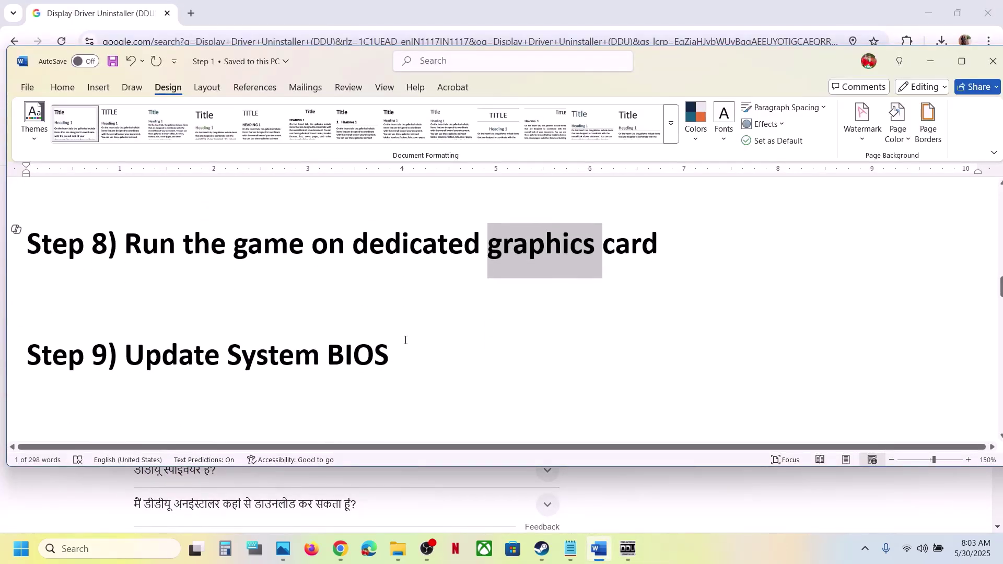
pyautogui.moveTo(132, 353); pyautogui.dragTo(366, 355)
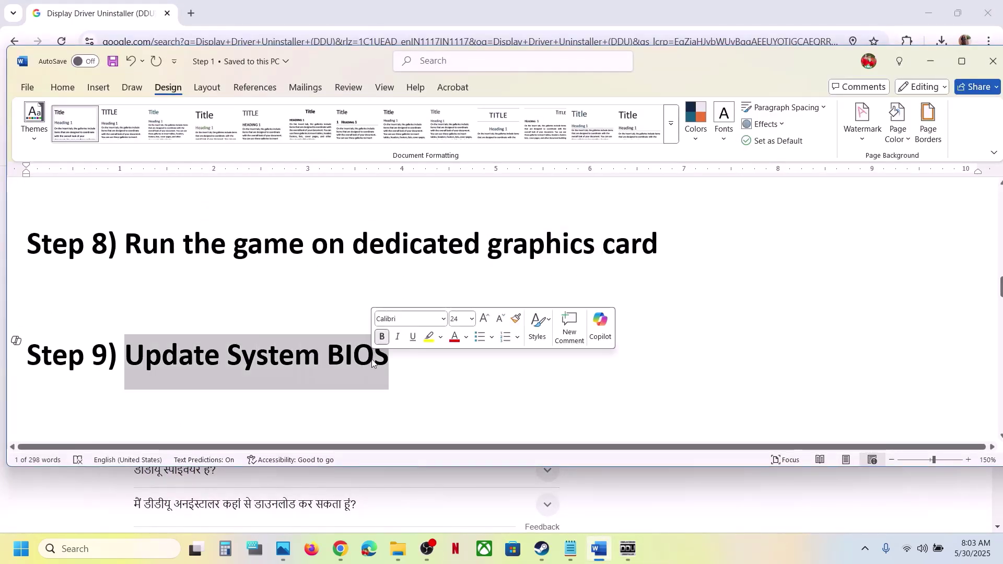
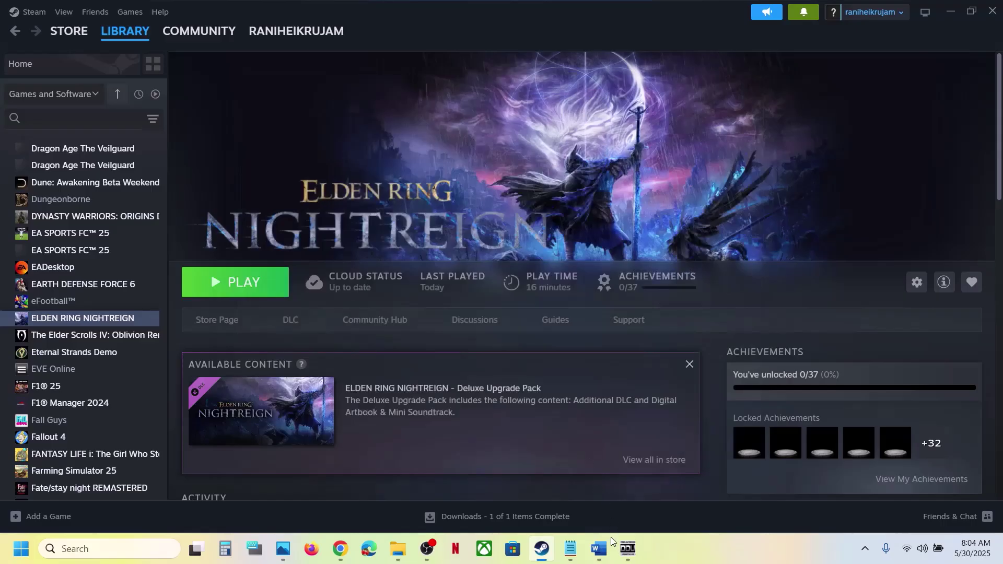
# - Switch to the Word document and highlight "Delete graphics config file" in Step 11
pyautogui.click(599, 548)
pyautogui.scroll(-3, 355, 324)
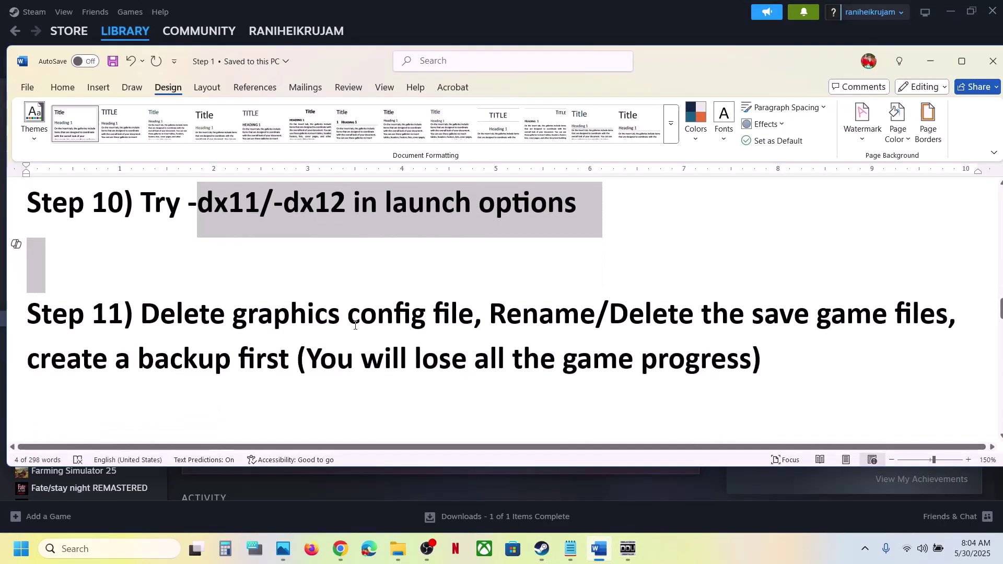
pyautogui.moveTo(140, 311); pyautogui.dragTo(473, 300)
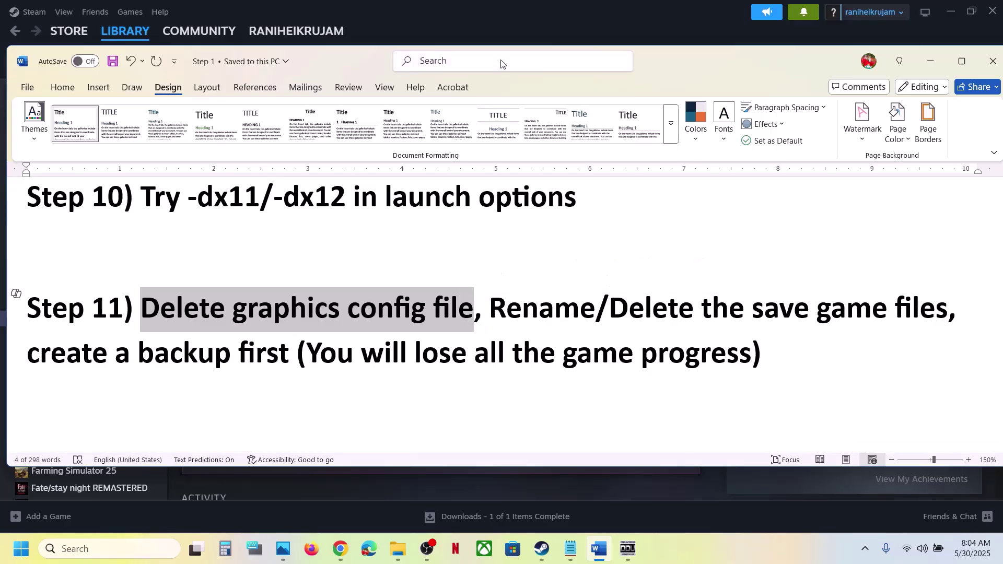
# - Switch to the File Explorer window for the game folder and browse to the user's profile folder under C:\Users
pyautogui.click(484, 31)
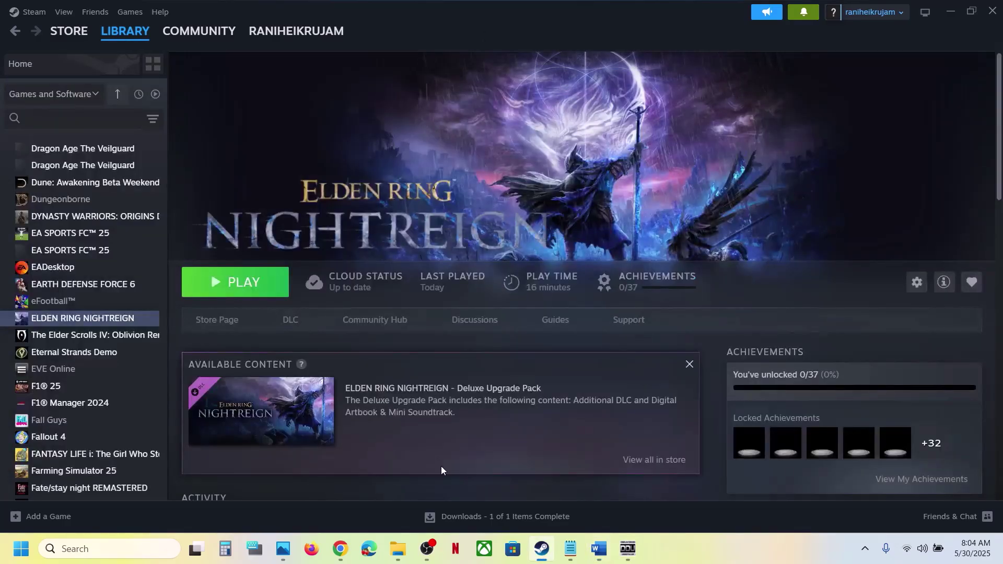
pyautogui.moveTo(402, 553)
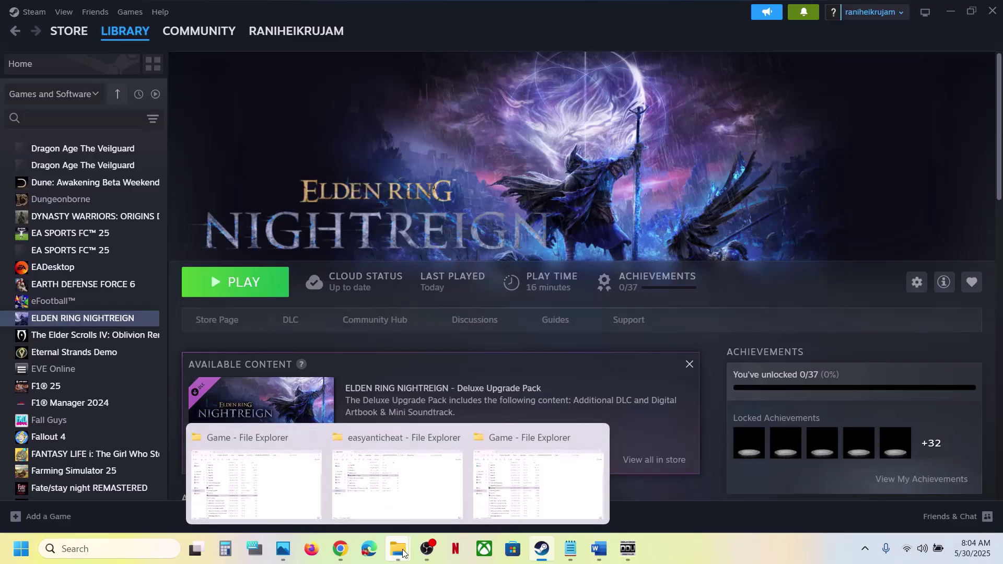
pyautogui.click(538, 481)
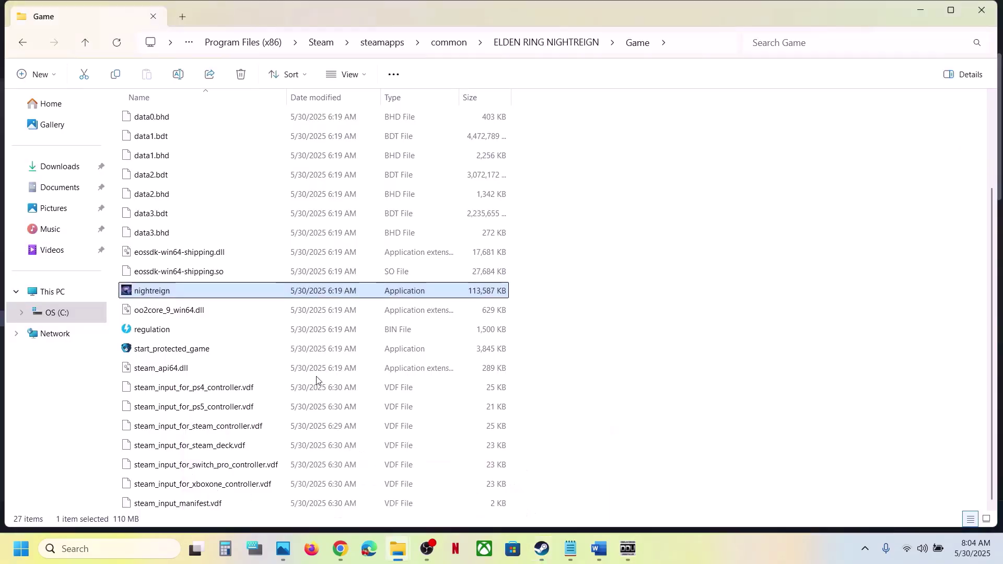
pyautogui.click(63, 292)
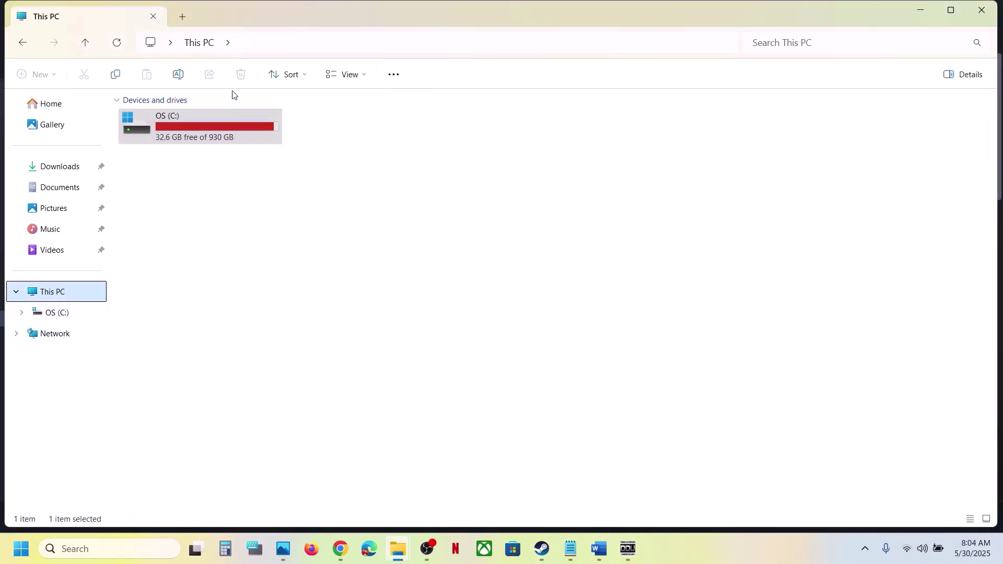
pyautogui.doubleClick(191, 128)
pyautogui.scroll(-1, 190, 127)
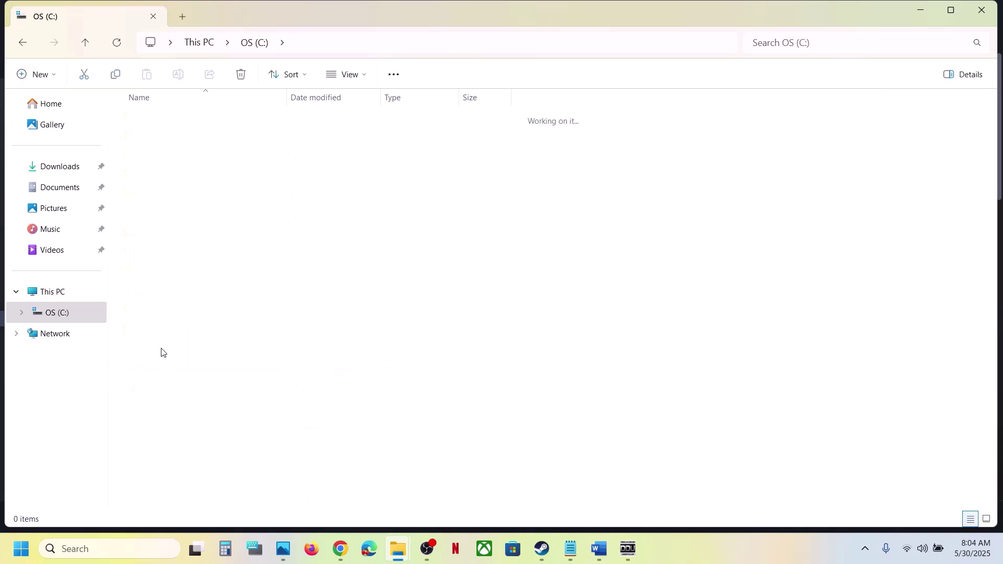
pyautogui.doubleClick(162, 353)
pyautogui.click(151, 125)
pyautogui.doubleClick(172, 124)
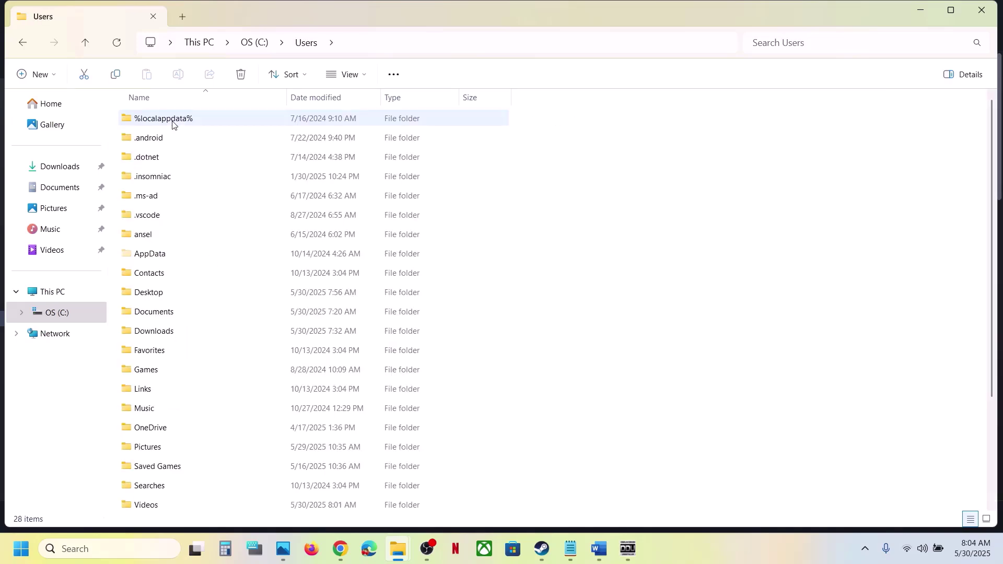
# - Check the Hidden items display option for finding AppData, and open the AppData\Roaming\Nightreign folder
pyautogui.click(153, 255)
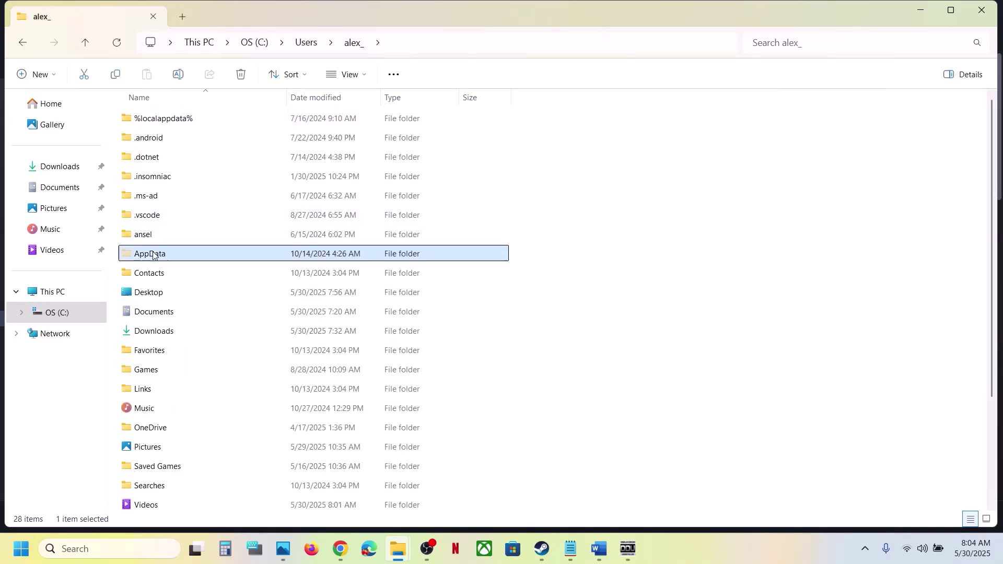
pyautogui.click(364, 79)
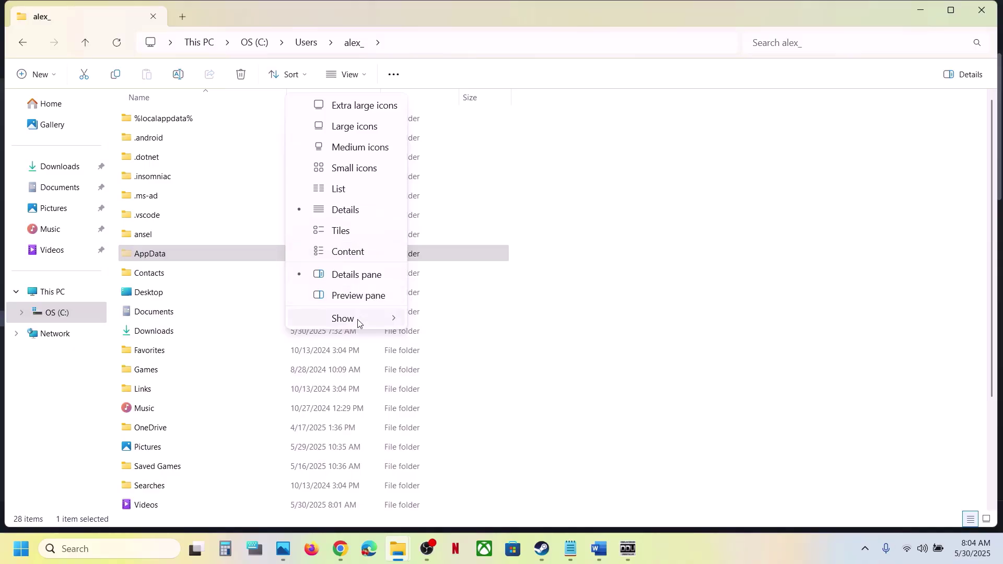
pyautogui.moveTo(357, 321)
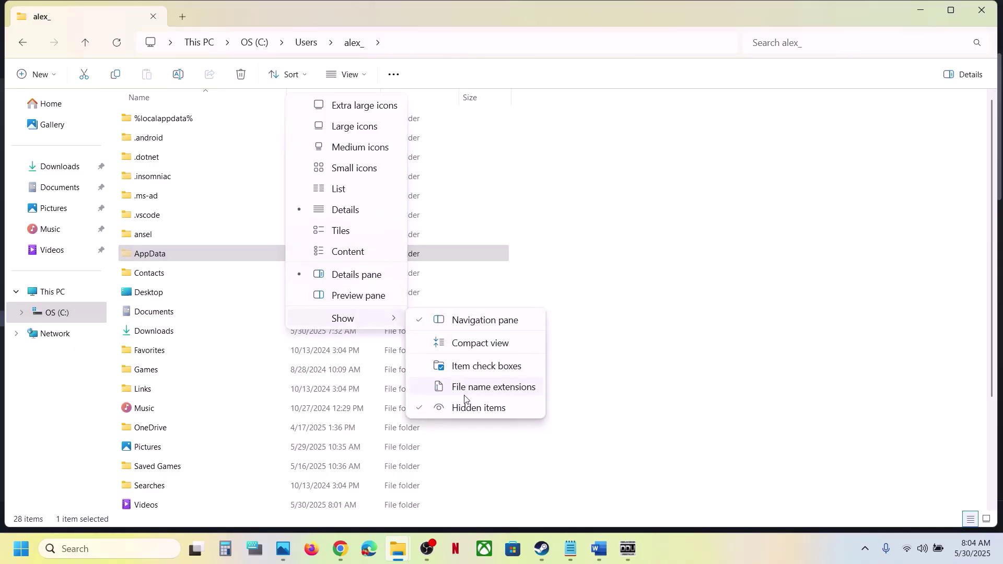
pyautogui.click(206, 257)
pyautogui.doubleClick(207, 256)
pyautogui.doubleClick(152, 160)
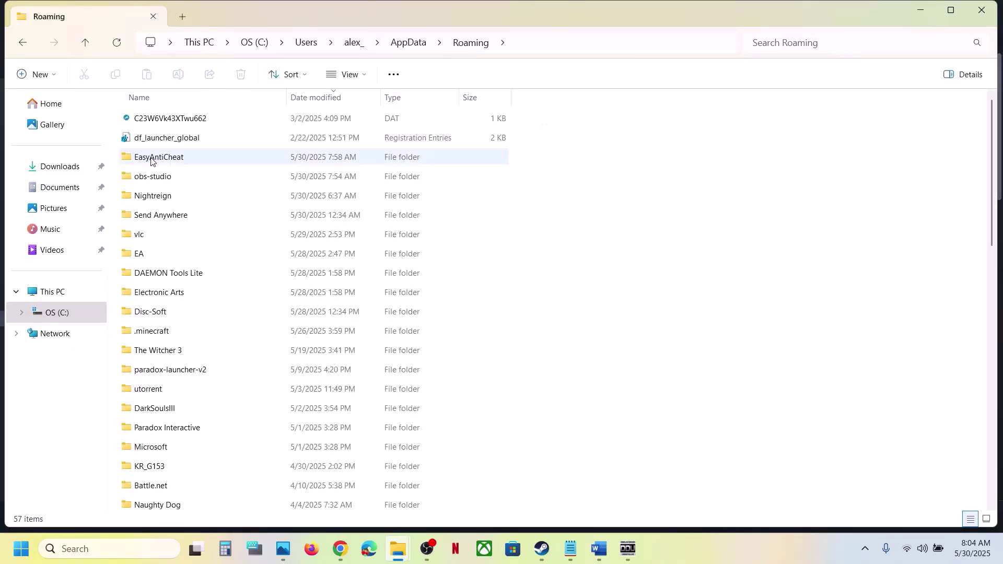
pyautogui.click(164, 196)
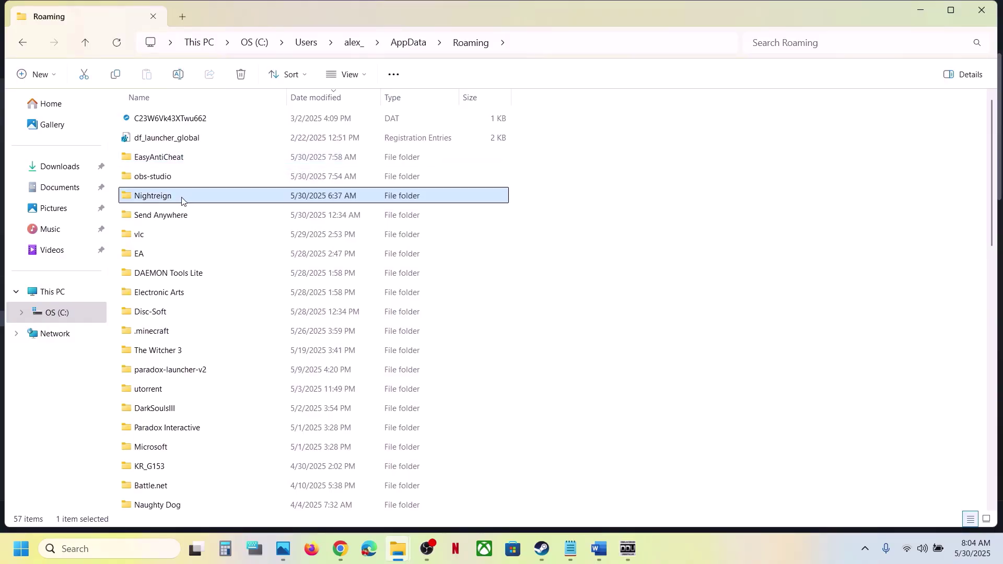
pyautogui.doubleClick(182, 202)
# - Back up the GraphicsConfig XML file by copying it to the desktop, and place the copy in an open area
pyautogui.click(164, 140)
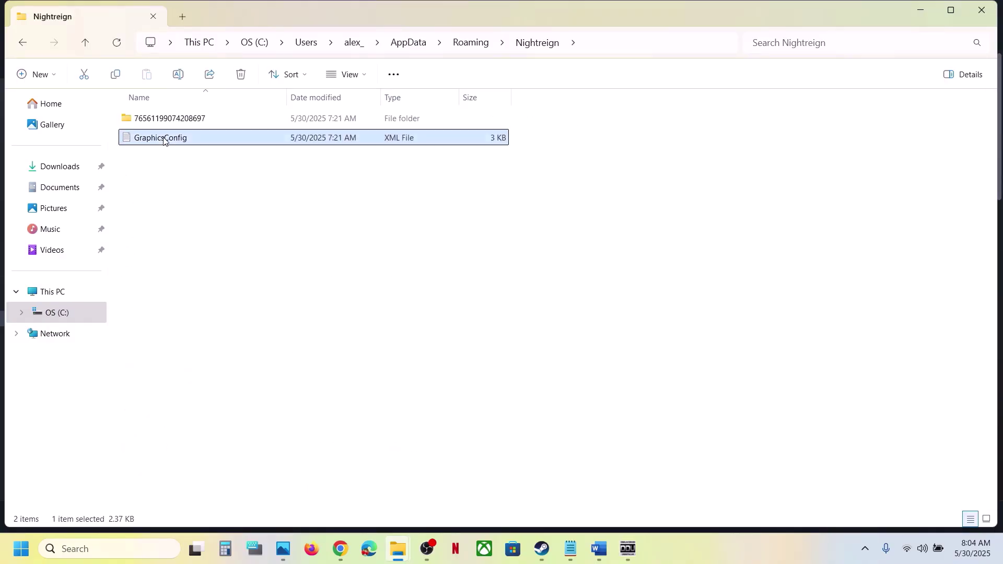
pyautogui.rightClick(164, 140)
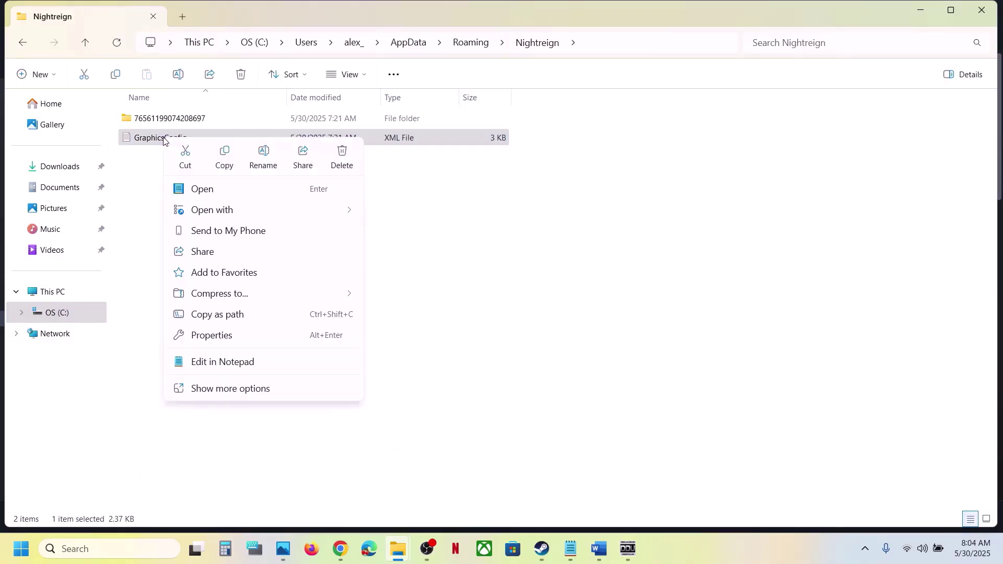
pyautogui.click(227, 162)
pyautogui.press('super+d')
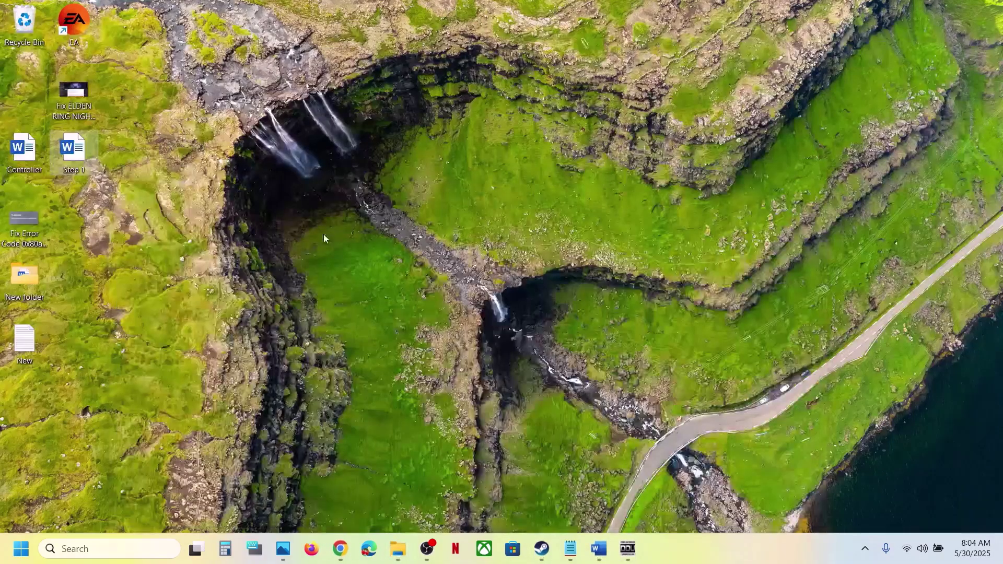
pyautogui.hotkey('ctrl', 'v')
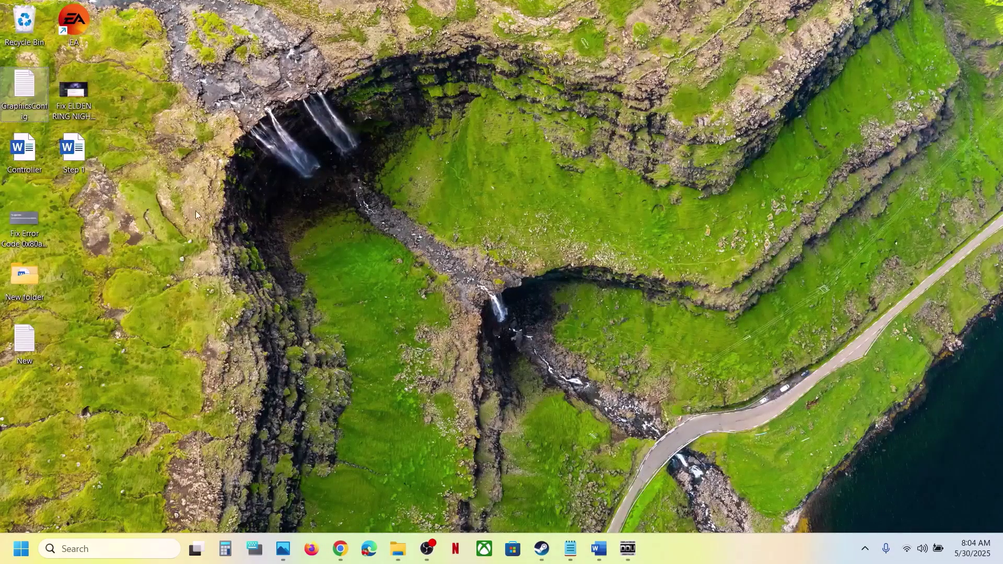
pyautogui.moveTo(29, 92); pyautogui.dragTo(336, 186)
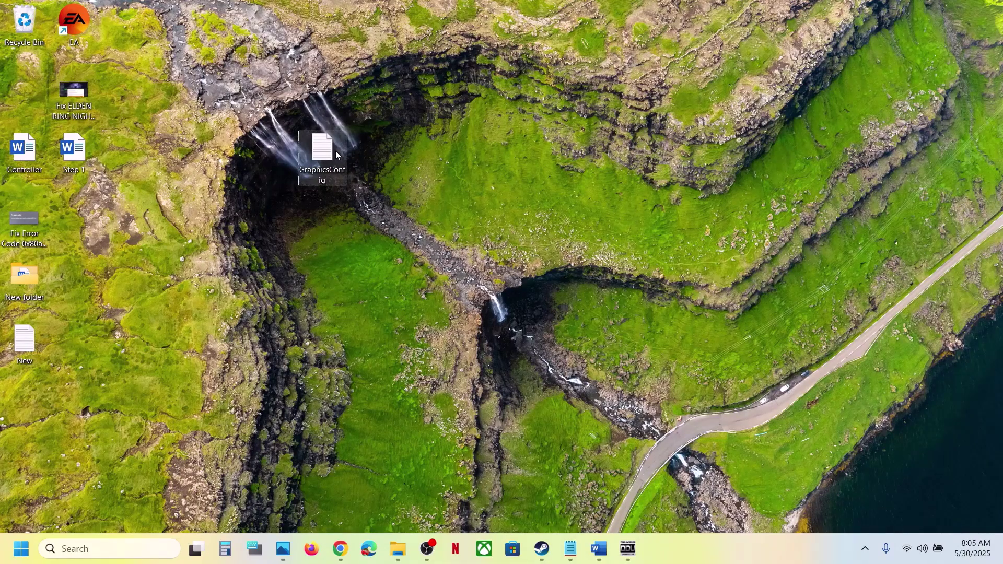
# - Delete the GraphicsConfig file from the AppData\Roaming\Nightreign folder and switch to Steam
pyautogui.moveTo(401, 538)
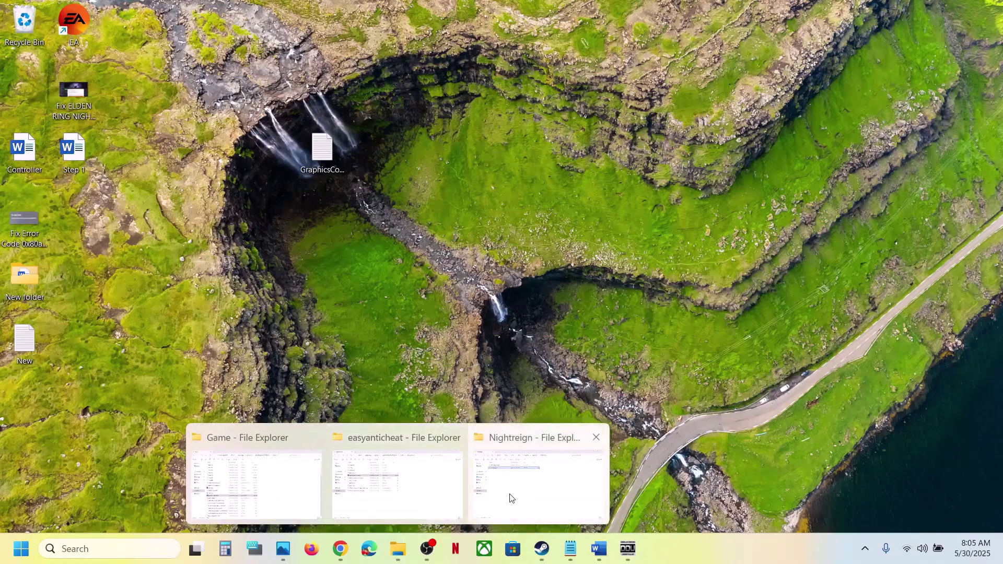
pyautogui.click(491, 444)
pyautogui.rightClick(175, 141)
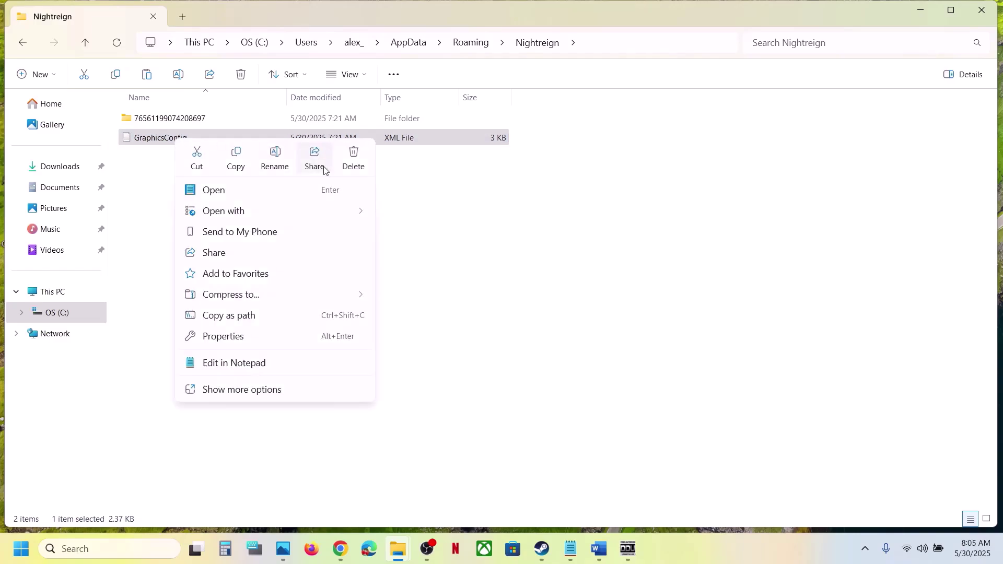
pyautogui.click(356, 157)
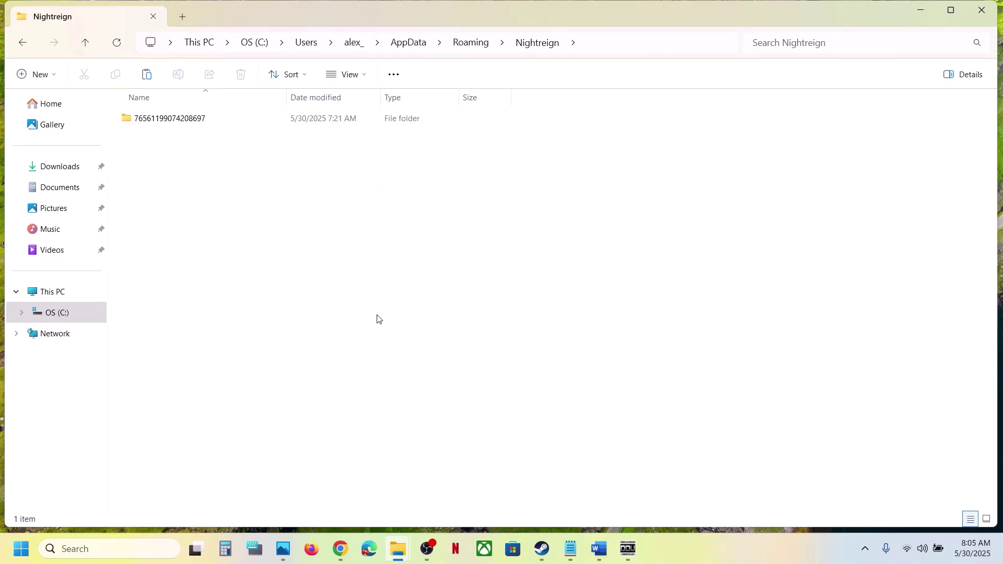
pyautogui.click(551, 556)
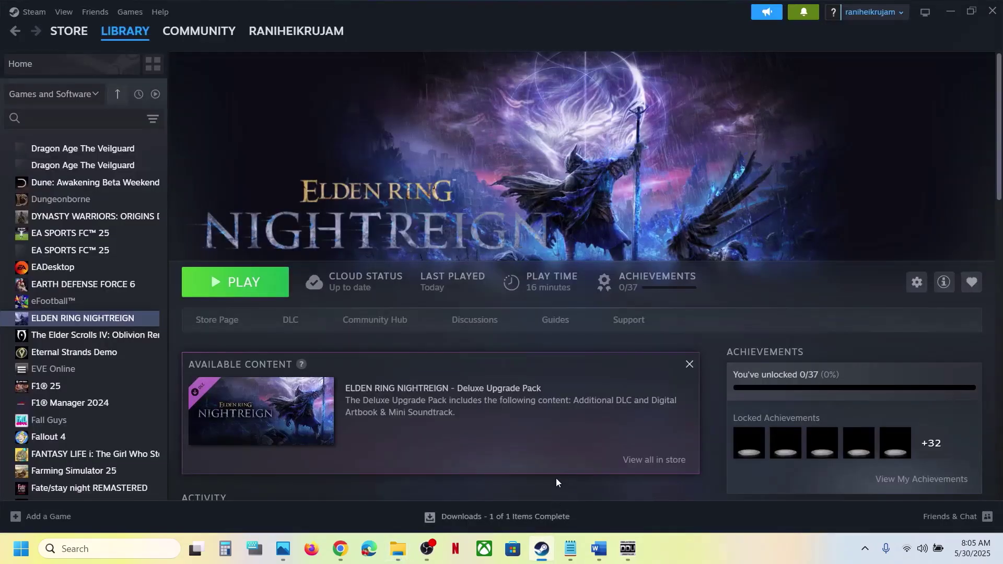
# - Read the rest of Step 11 in the Word document, highlighting the save game renaming, progress loss and backup notes
pyautogui.click(599, 549)
pyautogui.moveTo(501, 303); pyautogui.dragTo(880, 315)
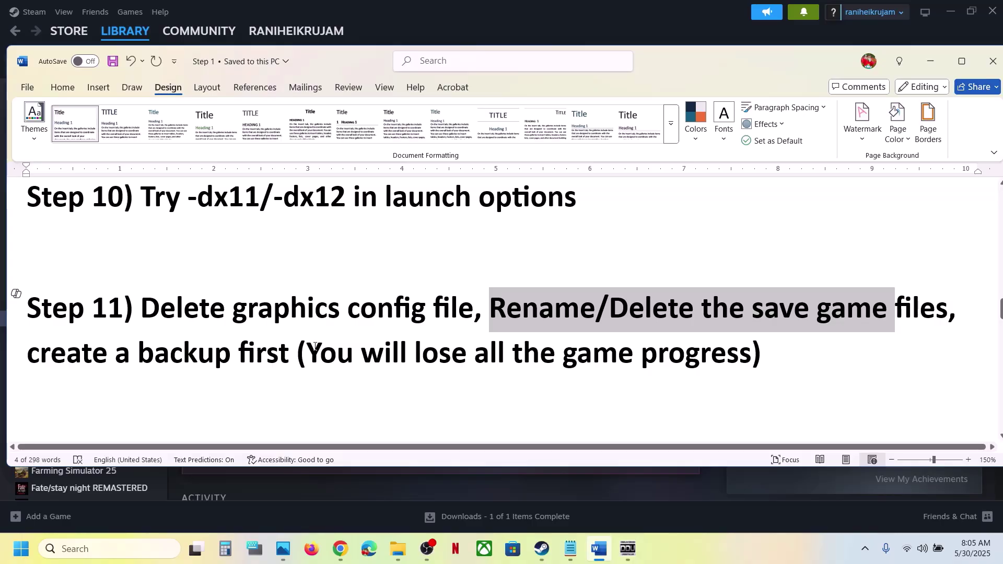
pyautogui.moveTo(311, 353); pyautogui.dragTo(699, 366)
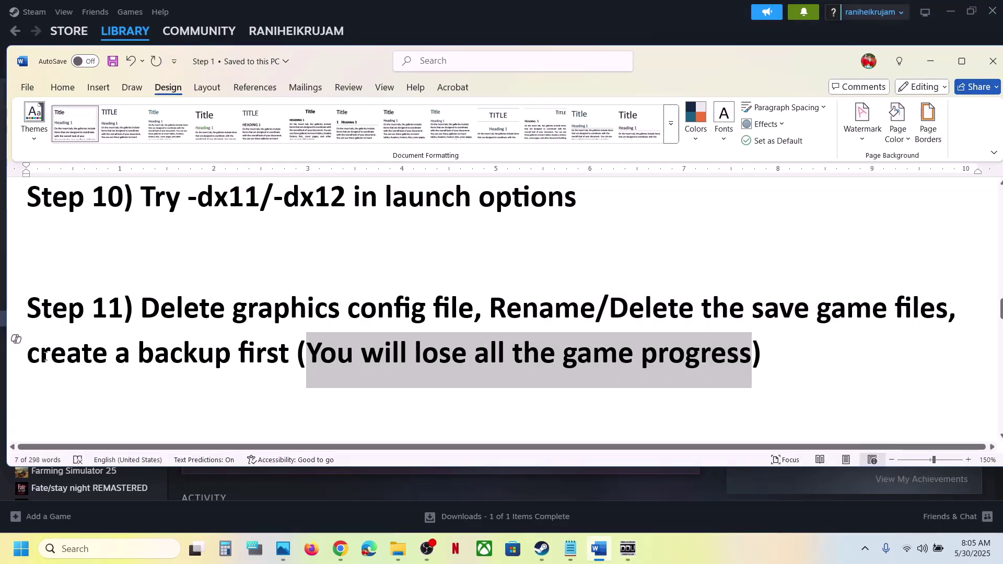
pyautogui.moveTo(45, 356); pyautogui.dragTo(293, 360)
# - Return to the Nightreign folder in File Explorer, go up to Roaming and display its full path
pyautogui.click(408, 552)
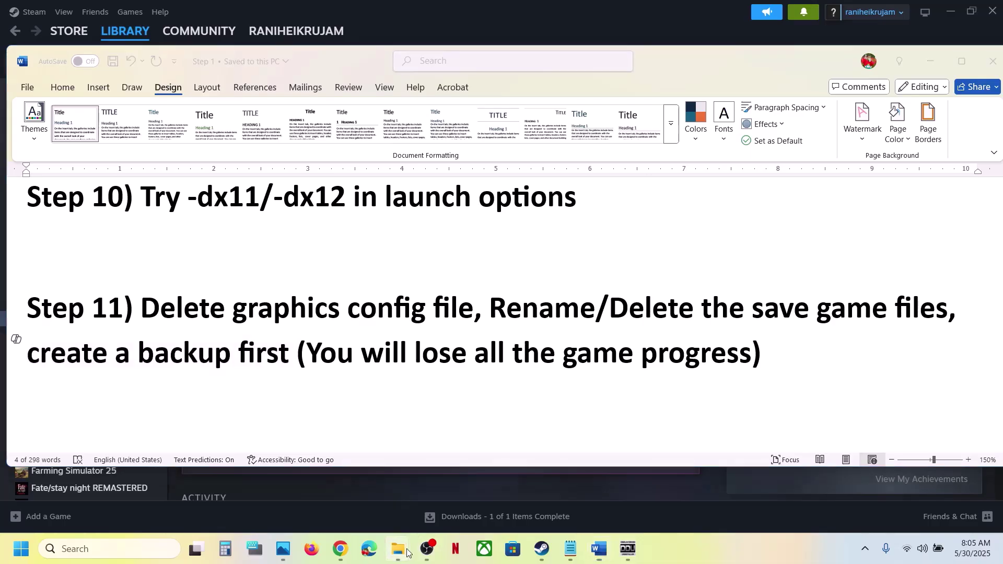
pyautogui.click(522, 509)
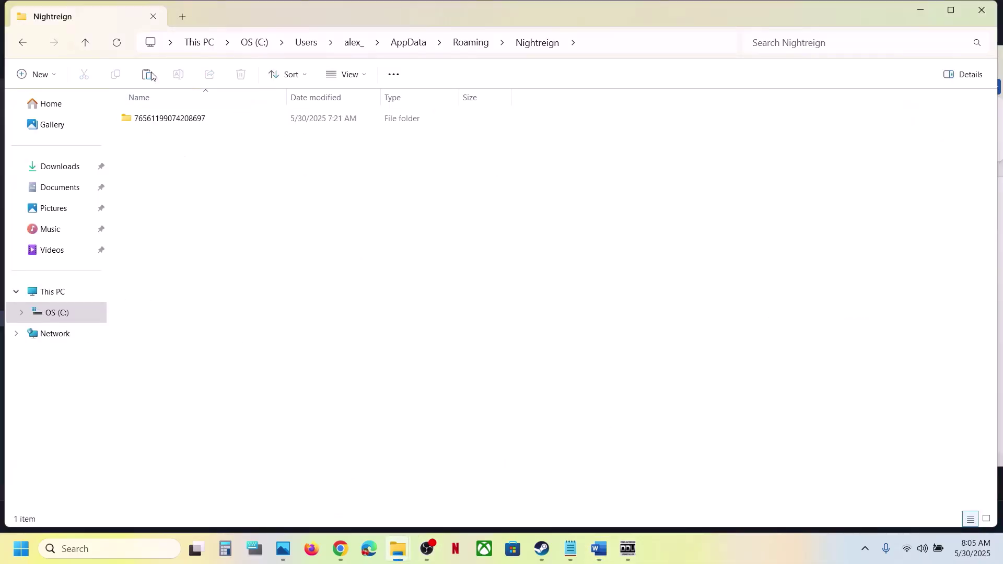
pyautogui.click(84, 38)
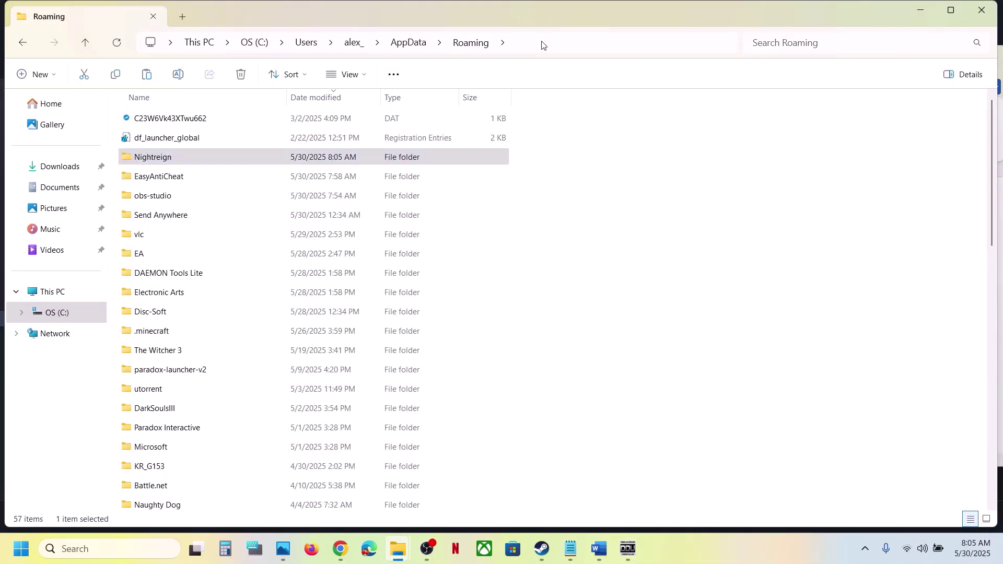
pyautogui.click(540, 42)
pyautogui.click(278, 41)
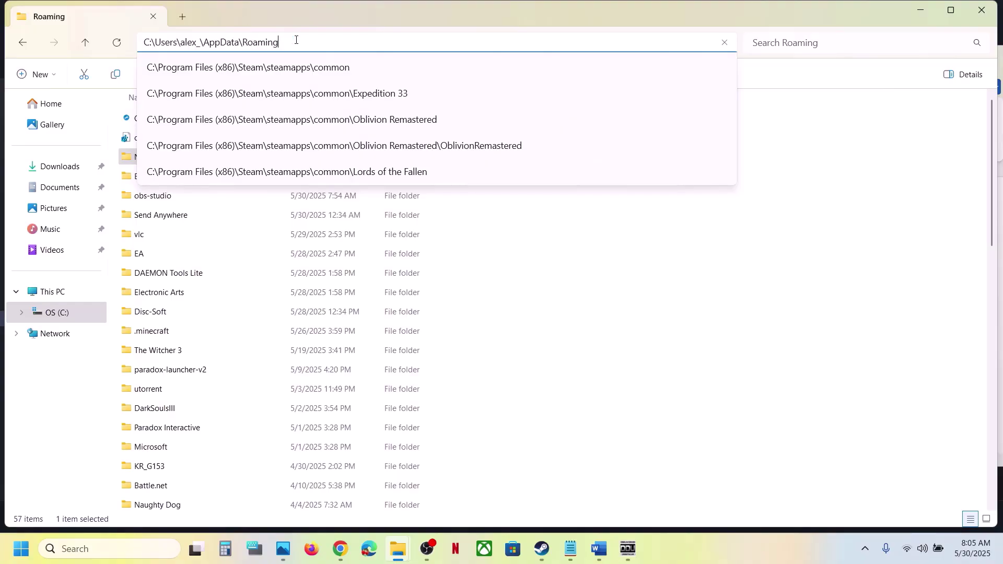
pyautogui.click(159, 226)
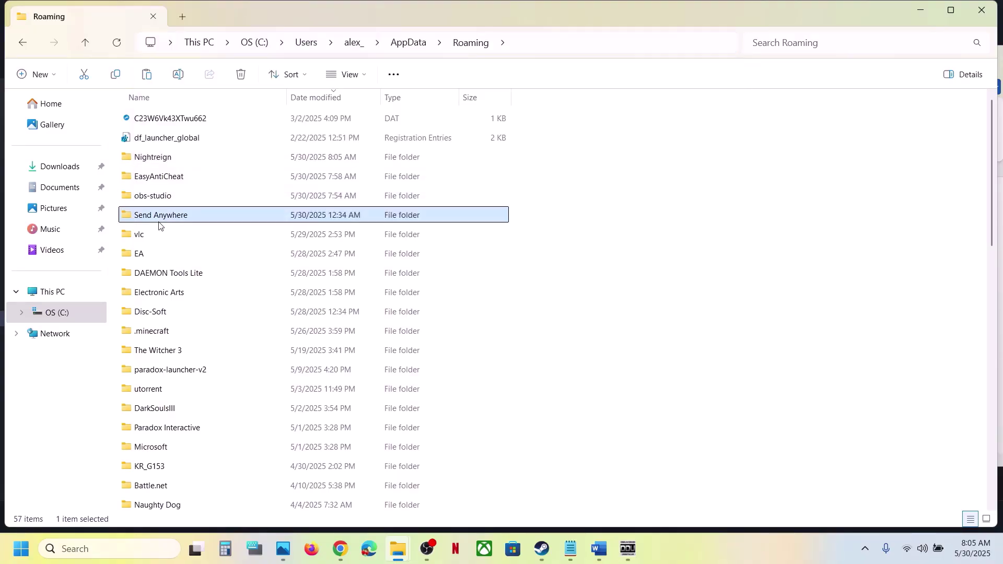
# - Back up the Nightreign save folder by copying it to the desktop, and place it beside the GraphicsConfig copy
pyautogui.click(191, 159)
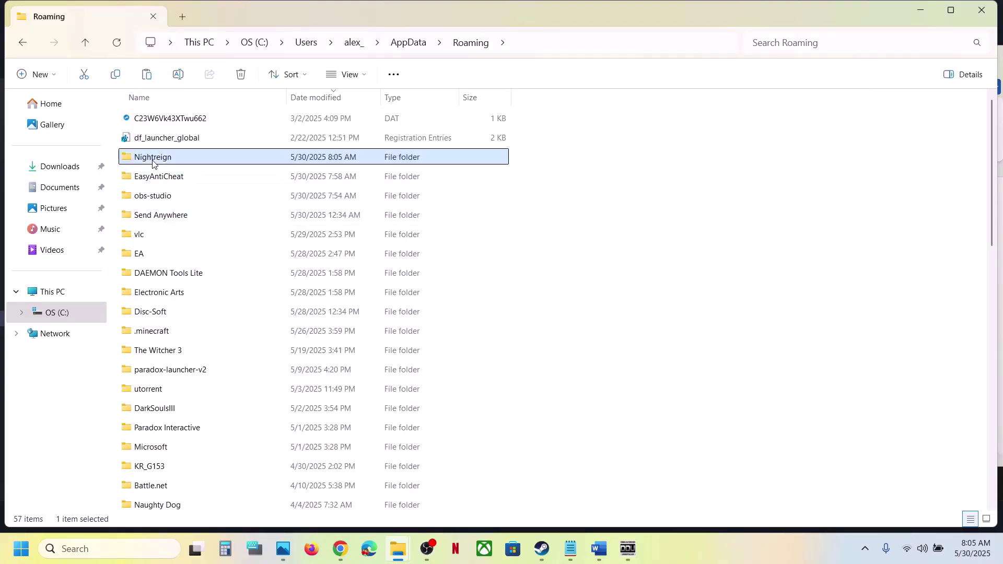
pyautogui.rightClick(182, 165)
pyautogui.click(242, 164)
pyautogui.press('super+d')
pyautogui.hotkey('ctrl', 'v')
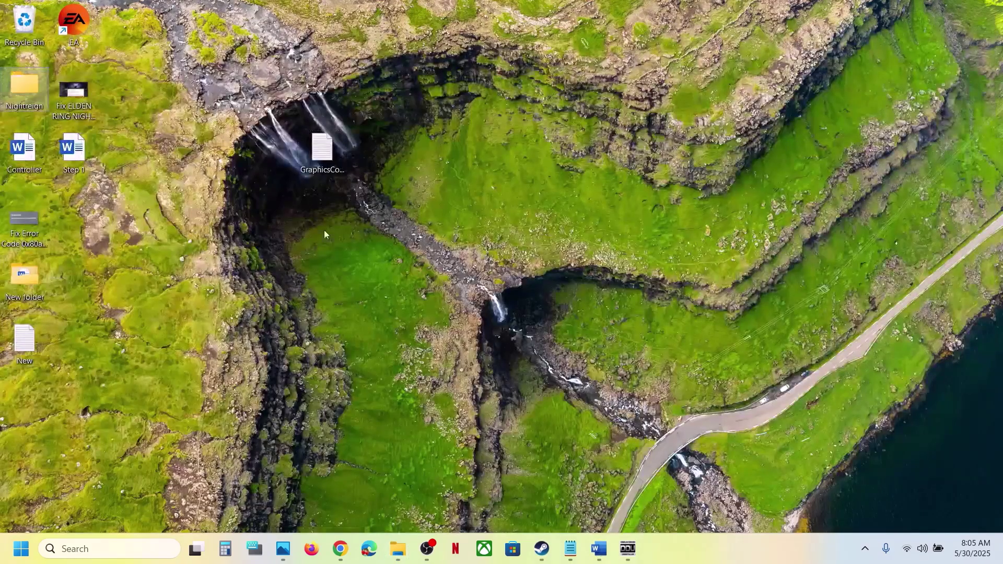
pyautogui.moveTo(26, 94); pyautogui.dragTo(449, 189)
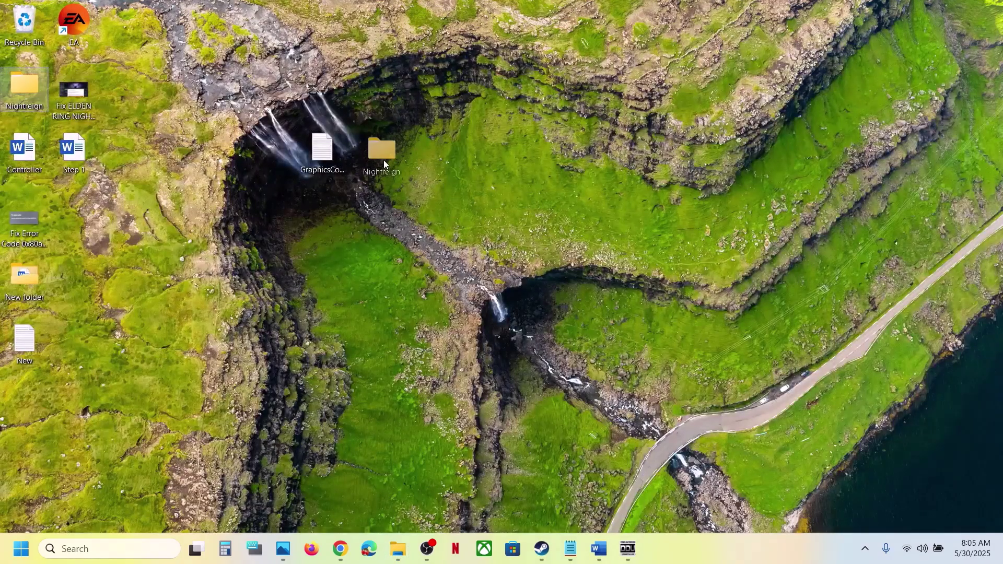
pyautogui.moveTo(383, 160); pyautogui.dragTo(382, 160)
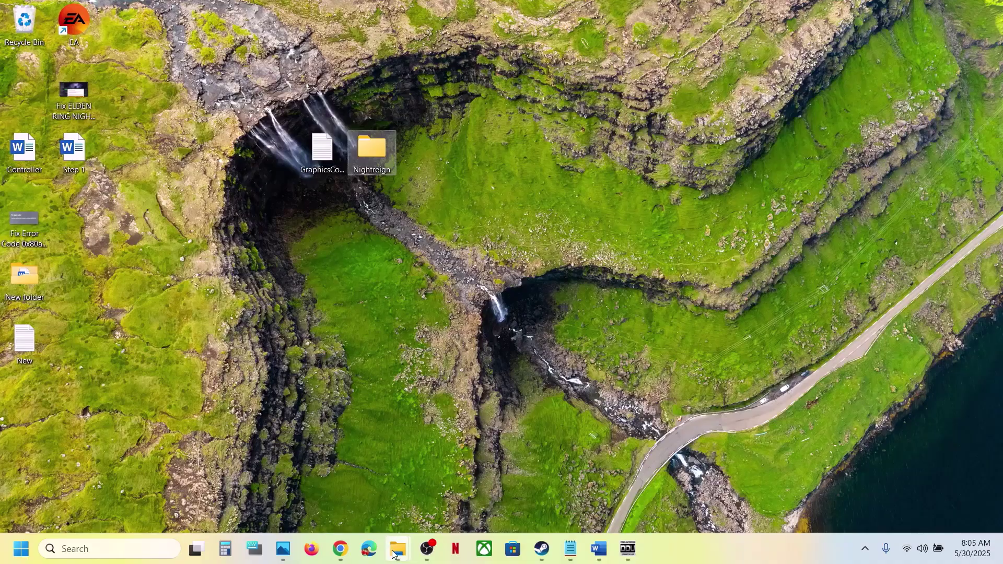
# - Rename the Nightreign folder in AppData\Roaming as Nightreign.old and switch to Steam
pyautogui.moveTo(394, 555)
pyautogui.click(505, 483)
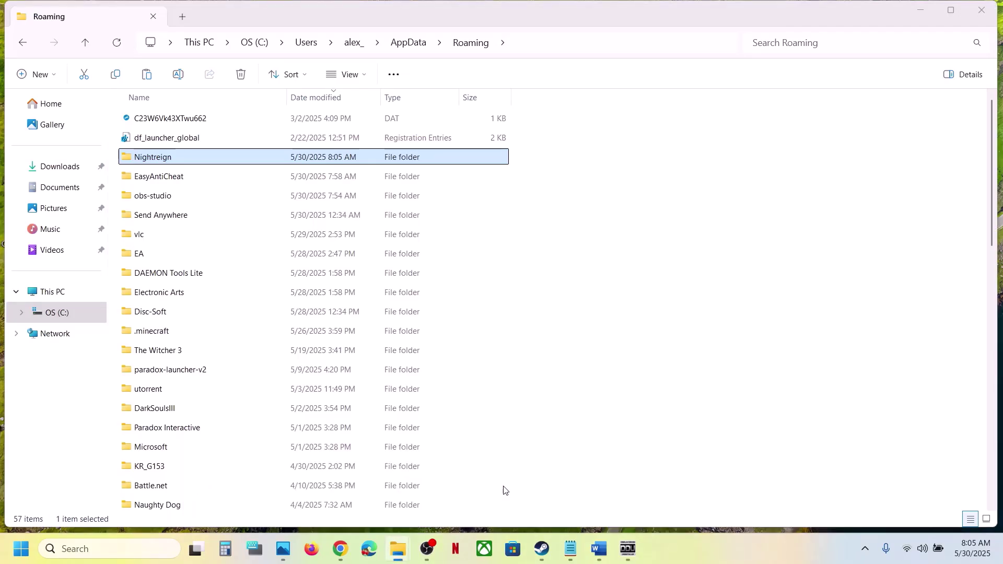
pyautogui.rightClick(171, 160)
pyautogui.click(309, 166)
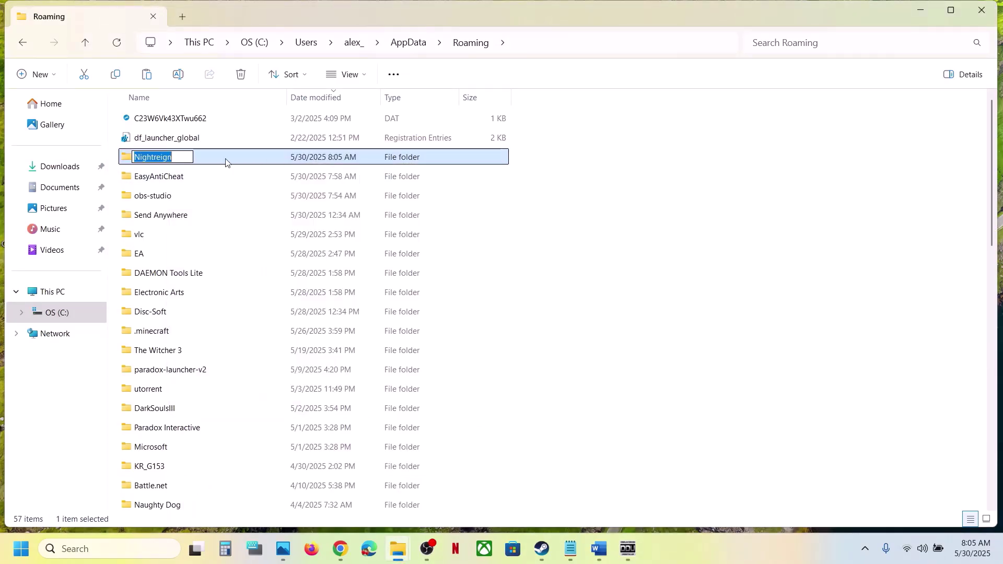
pyautogui.click(190, 157)
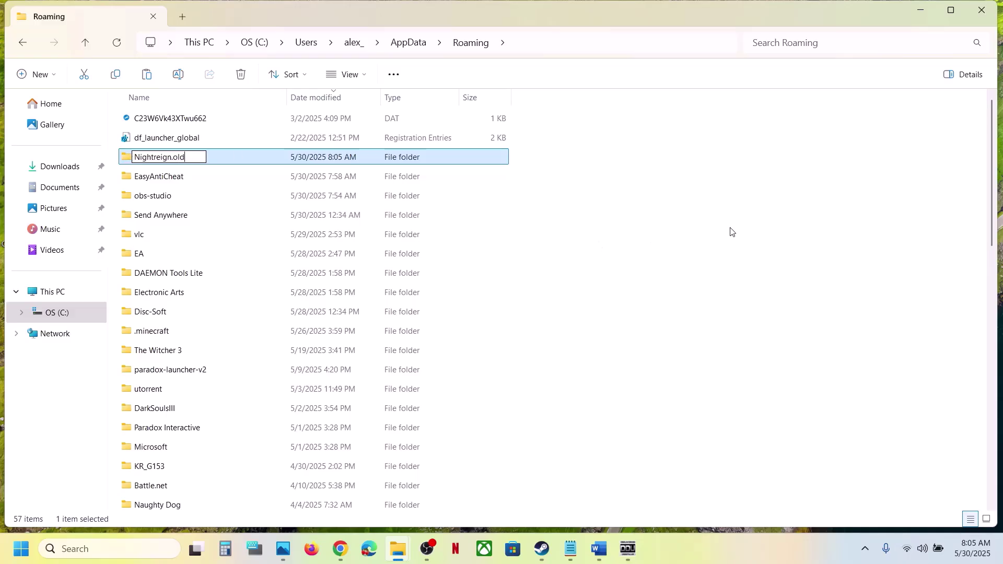
pyautogui.write('.old')
pyautogui.press('Return')
pyautogui.click(638, 508)
pyautogui.click(543, 548)
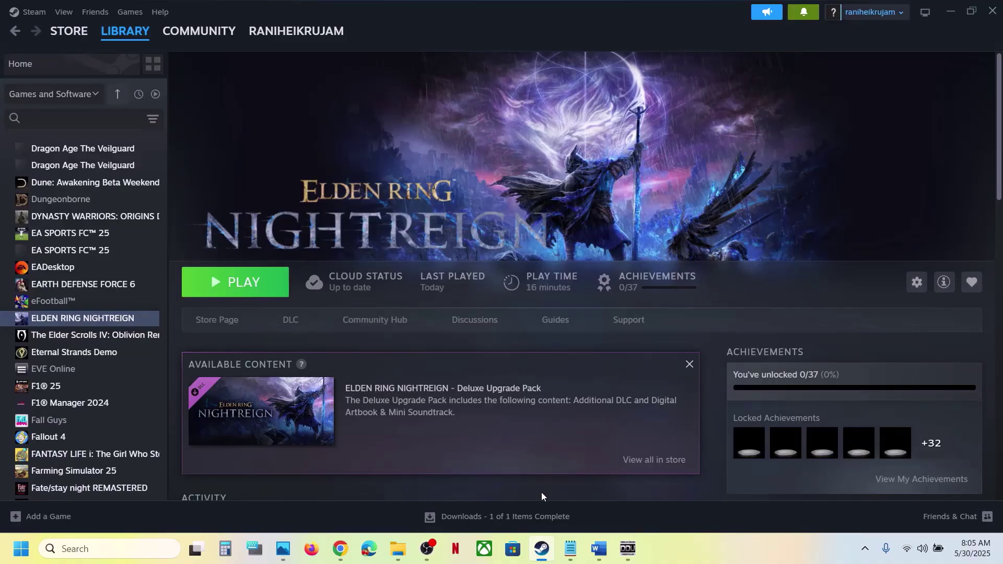
# - Switch to the Word document and highlight "Verify the game files." under Step 12
pyautogui.click(600, 543)
pyautogui.scroll(-5, 368, 348)
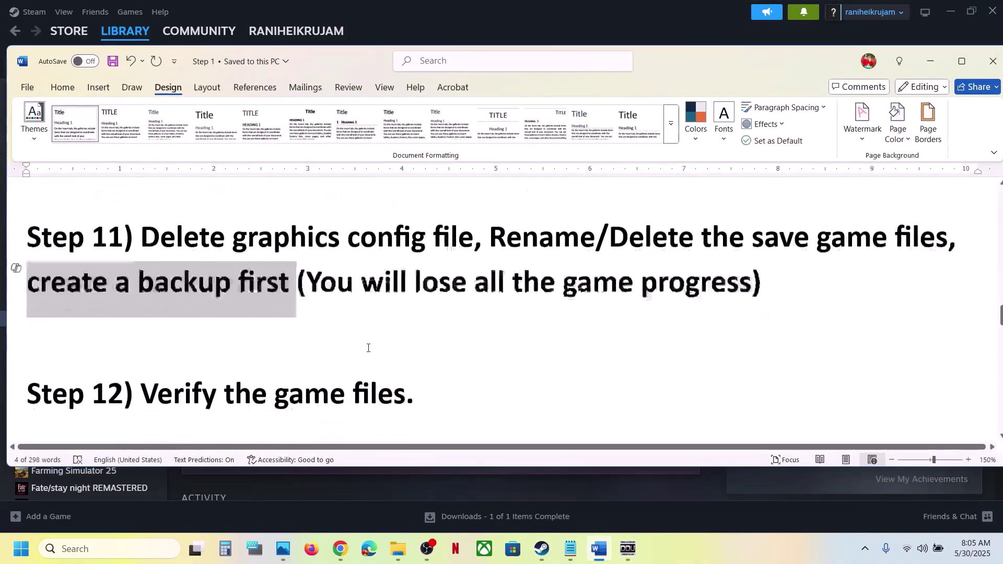
pyautogui.moveTo(141, 336); pyautogui.dragTo(427, 338)
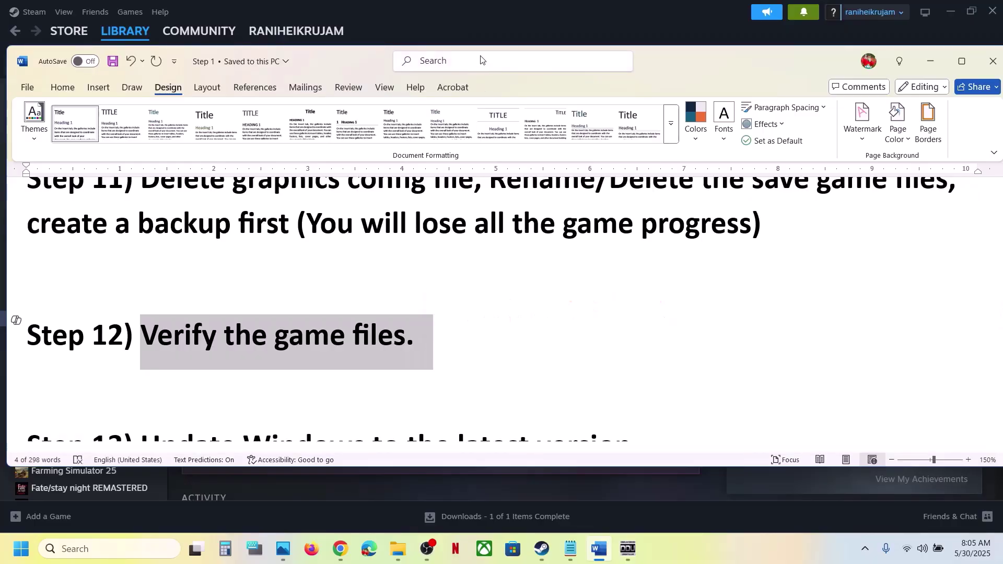
# - In Steam, view the option to verify file integrity in ELDEN RING NIGHTREIGN's Installed Files properties, and close the properties window
pyautogui.click(465, 26)
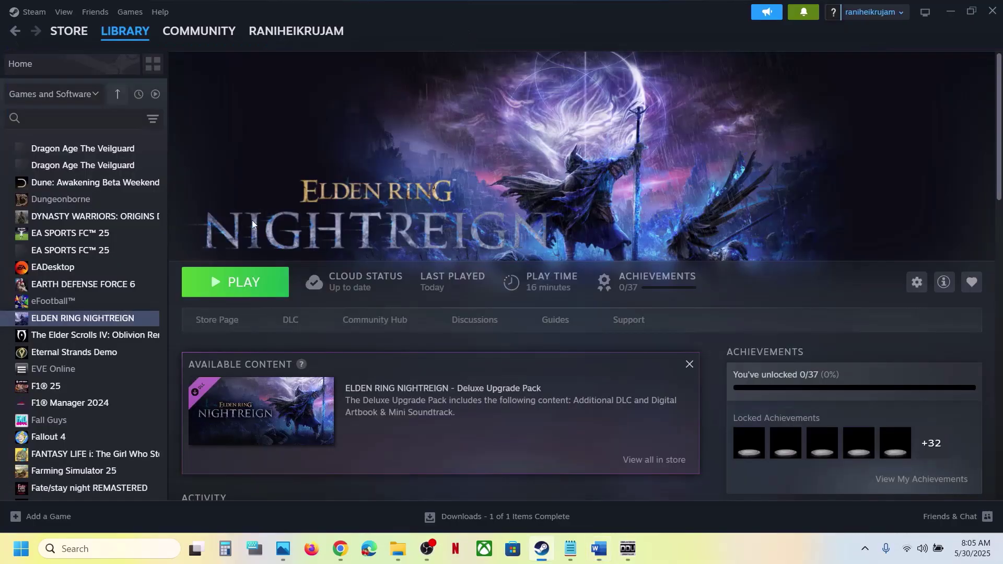
pyautogui.rightClick(86, 321)
pyautogui.click(128, 416)
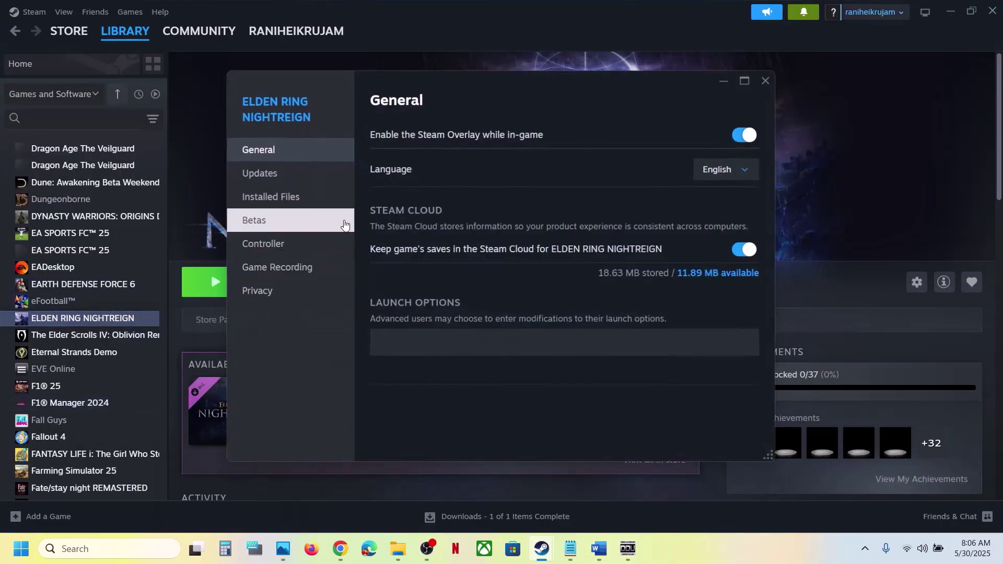
pyautogui.click(297, 202)
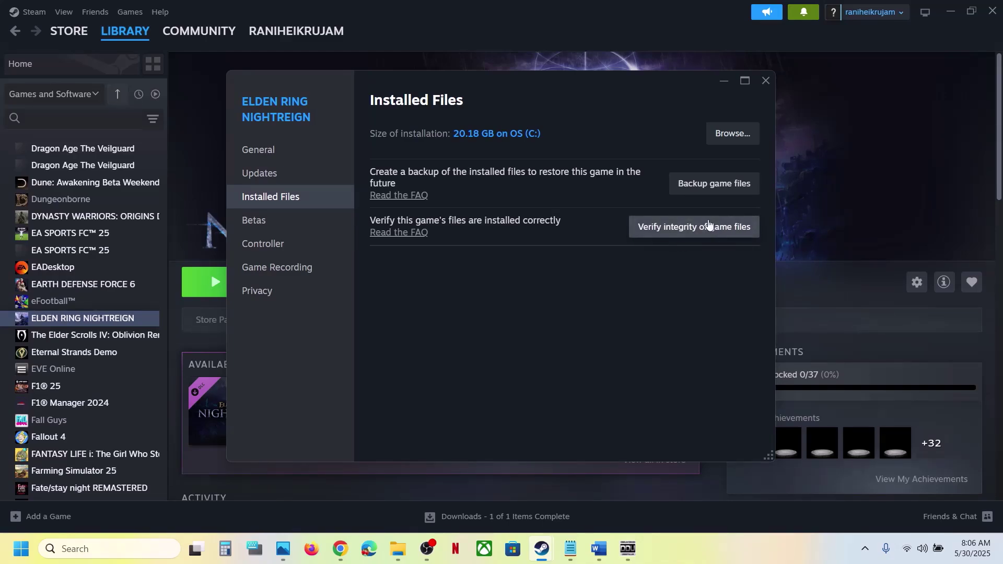
pyautogui.click(765, 80)
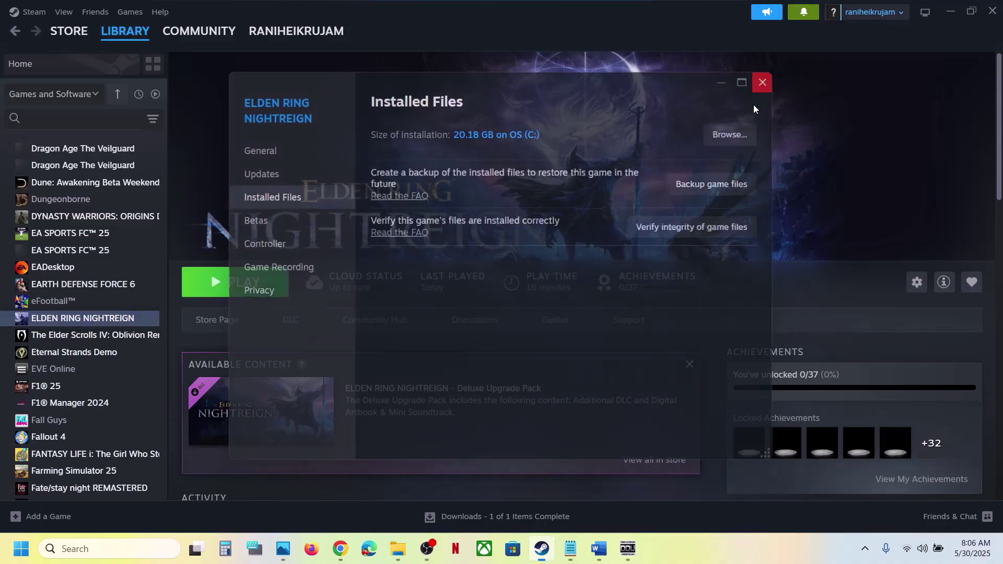
# - Return to the Word document and highlight the Step 13 text about updating Windows to the latest version
pyautogui.click(599, 548)
pyautogui.scroll(-3, 383, 327)
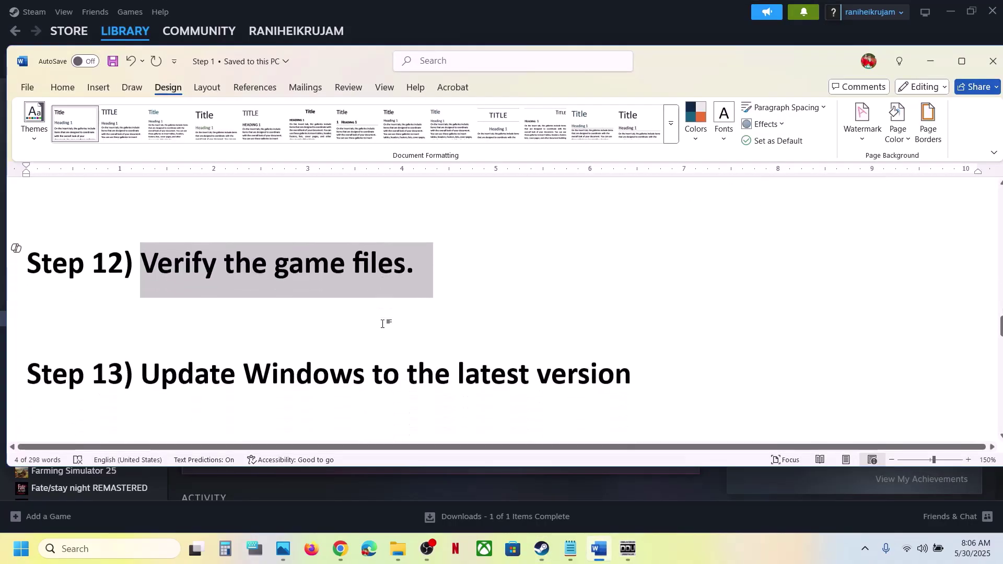
pyautogui.moveTo(245, 337); pyautogui.dragTo(561, 340)
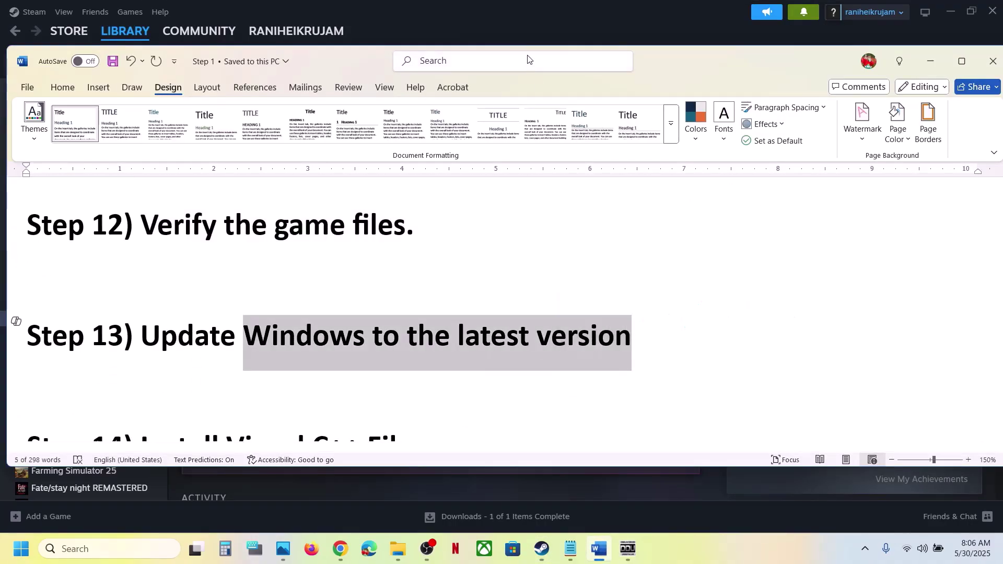
# - Open Windows Update in the Settings app and check for updates
pyautogui.click(519, 24)
pyautogui.press('super+i')
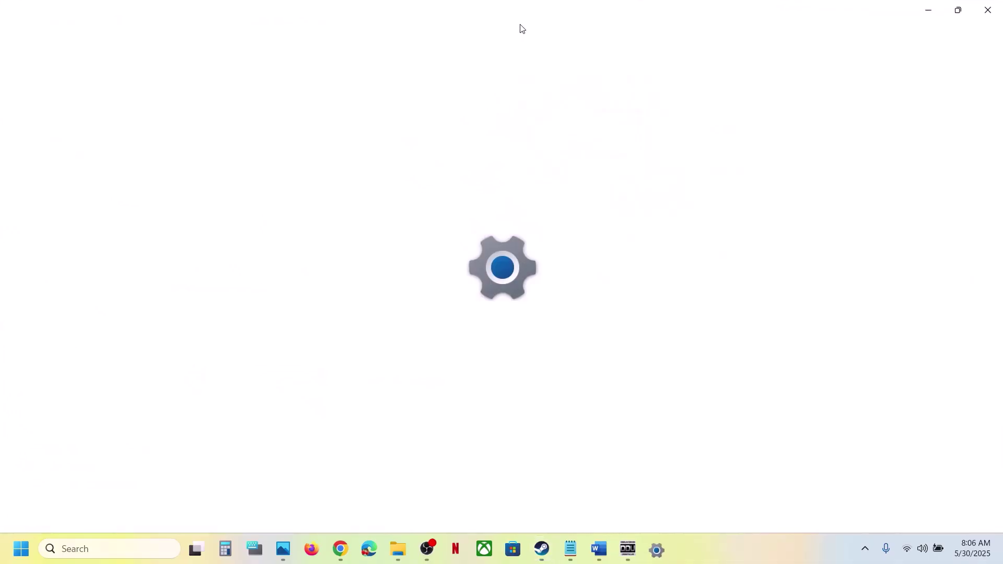
pyautogui.click(52, 427)
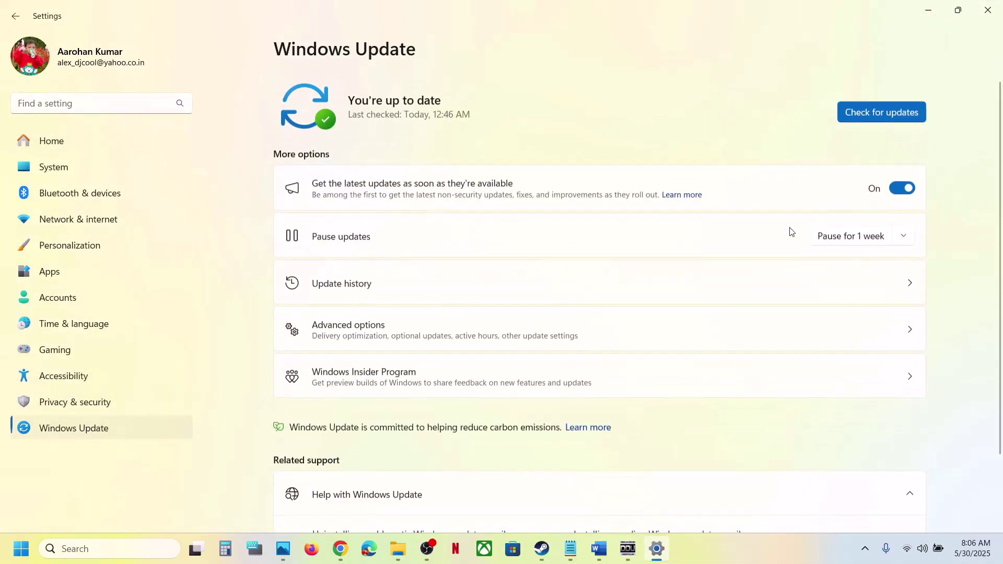
pyautogui.click(879, 109)
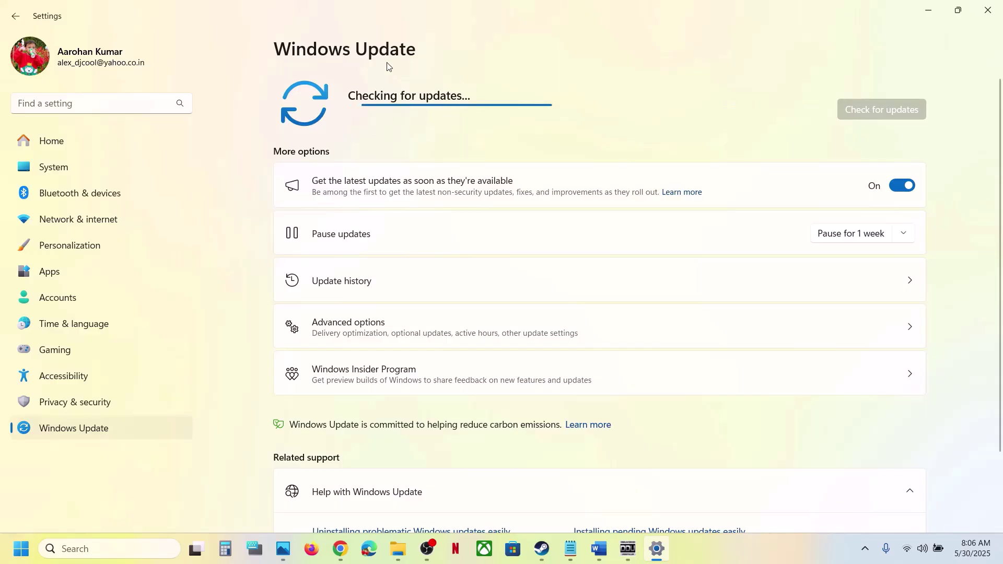
# - View the Windows power options for a restart, dismiss them without choosing one, and return to Steam
pyautogui.click(21, 554)
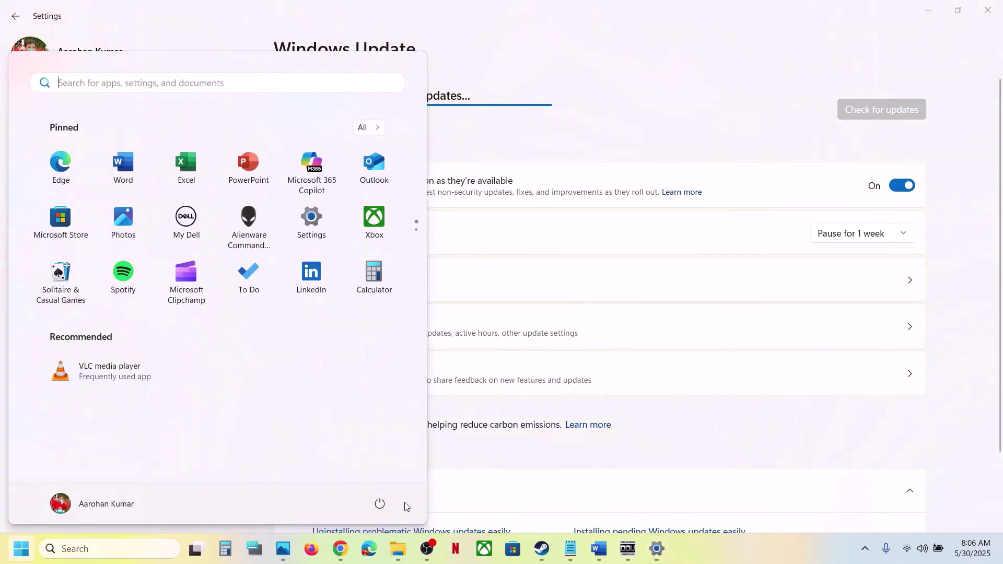
pyautogui.click(380, 502)
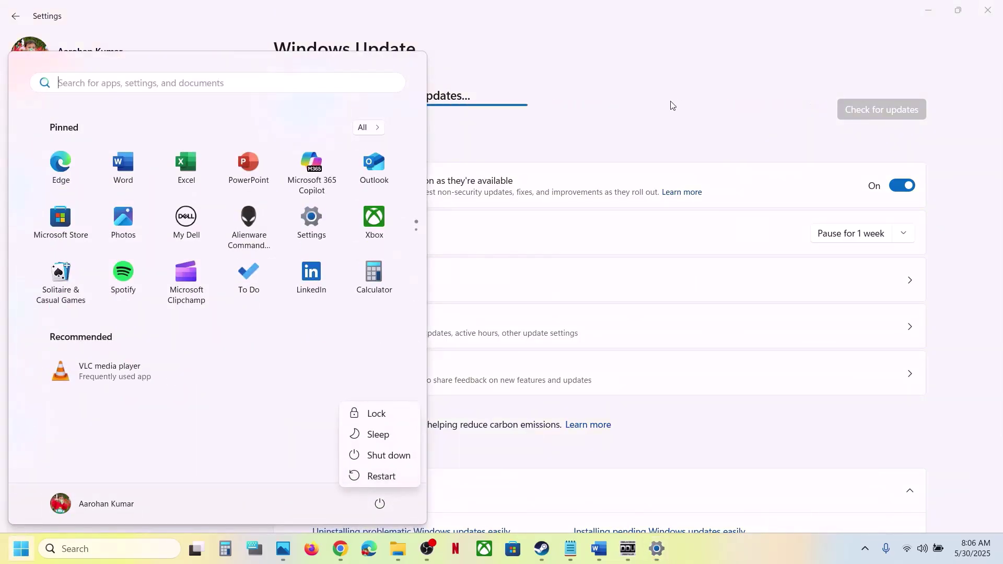
pyautogui.press('Escape')
pyautogui.click(541, 549)
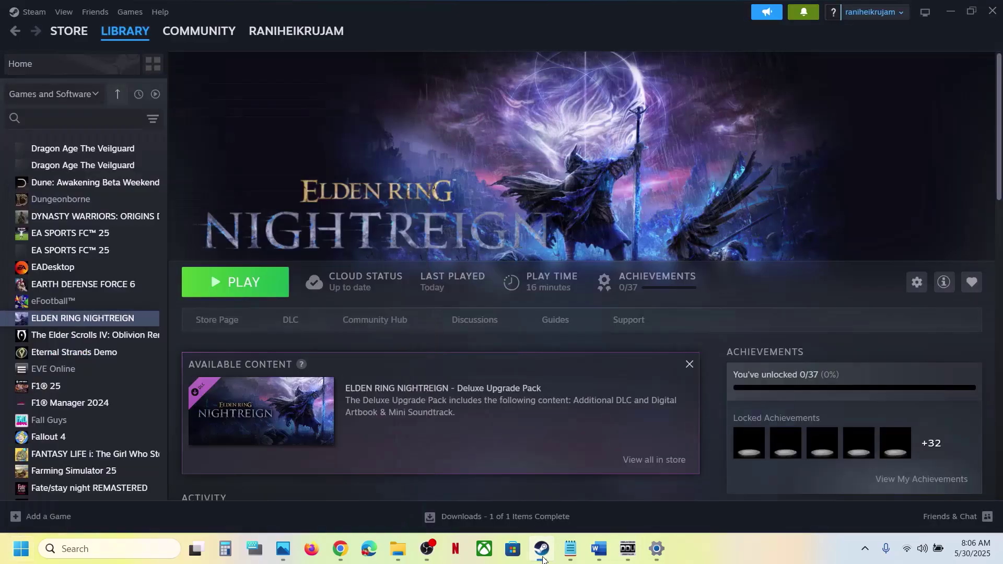
# - Copy the Microsoft Visual C++ download link under Step 14 of the Word document
pyautogui.click(598, 548)
pyautogui.scroll(-3, 412, 394)
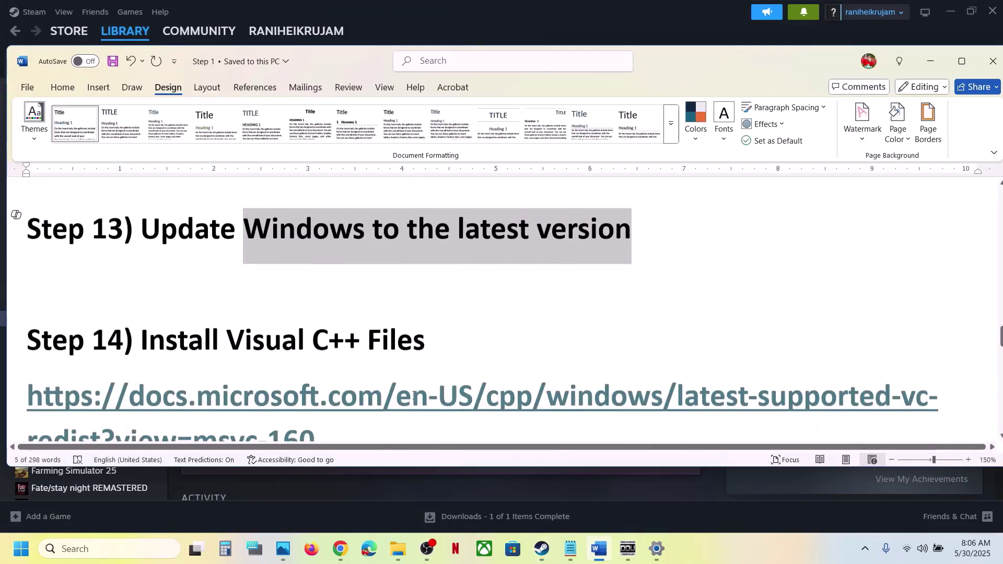
pyautogui.rightClick(414, 395)
pyautogui.click(376, 397)
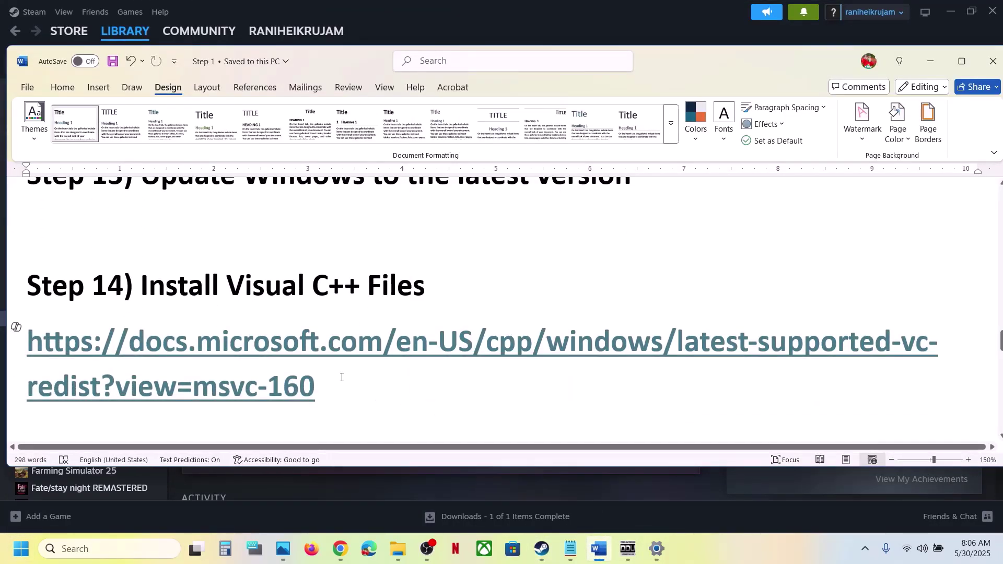
pyautogui.moveTo(343, 376); pyautogui.dragTo(24, 342)
pyautogui.hotkey('ctrl', 'c')
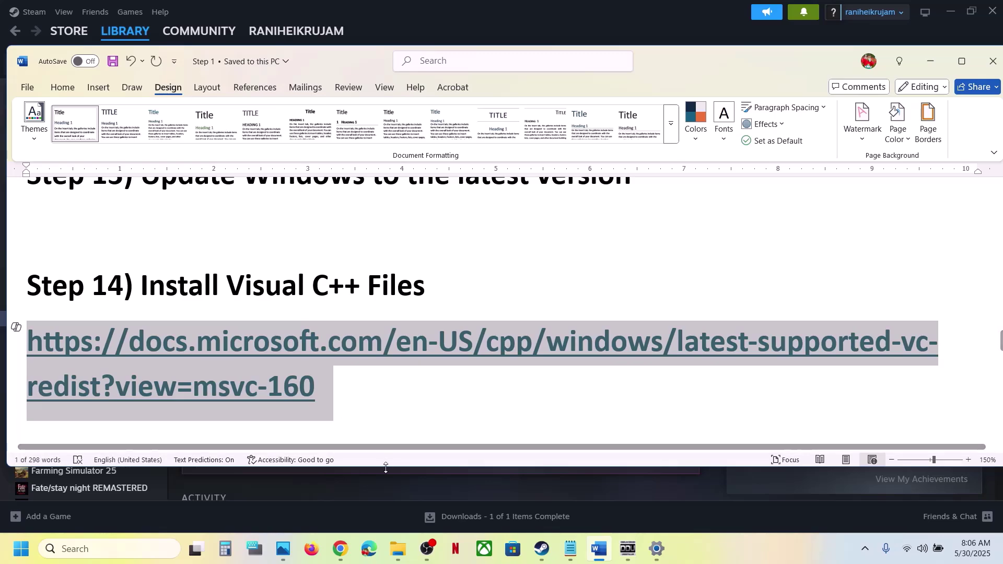
# - Switch to Chrome and open the copied Visual C++ link in a new tab
pyautogui.click(344, 551)
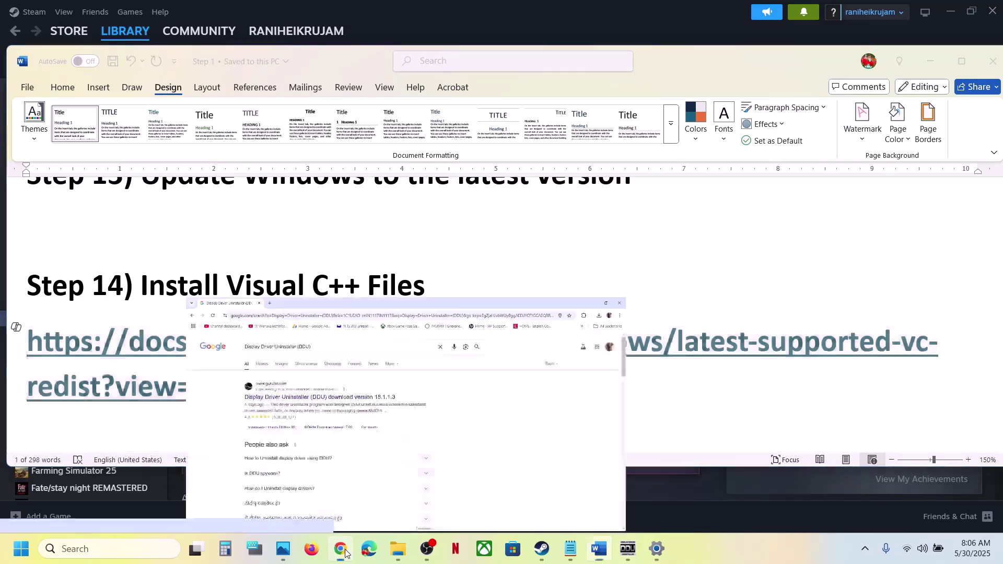
pyautogui.click(189, 13)
pyautogui.hotkey('ctrl', 'v')
pyautogui.press('Return')
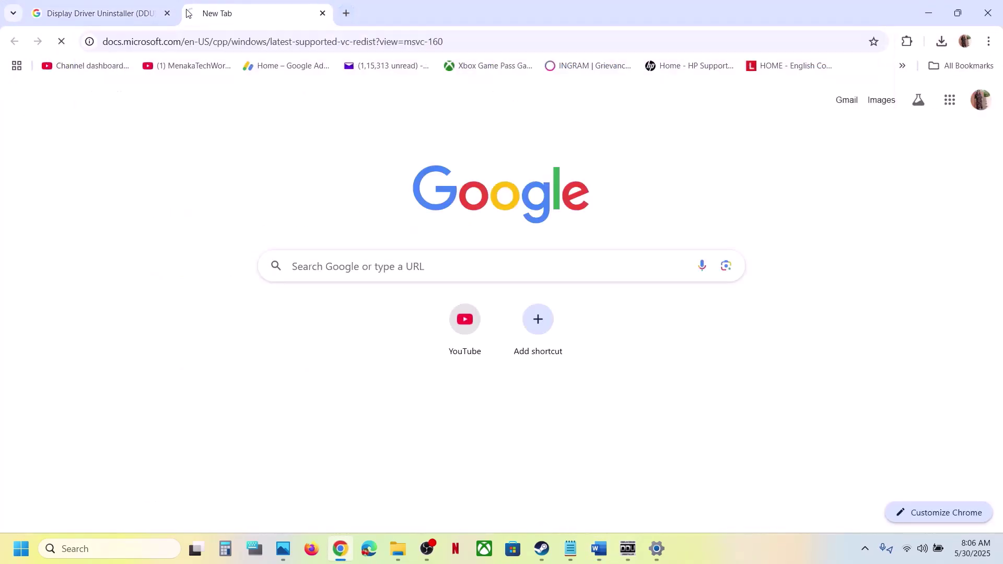
pyautogui.scroll(-10, 397, 261)
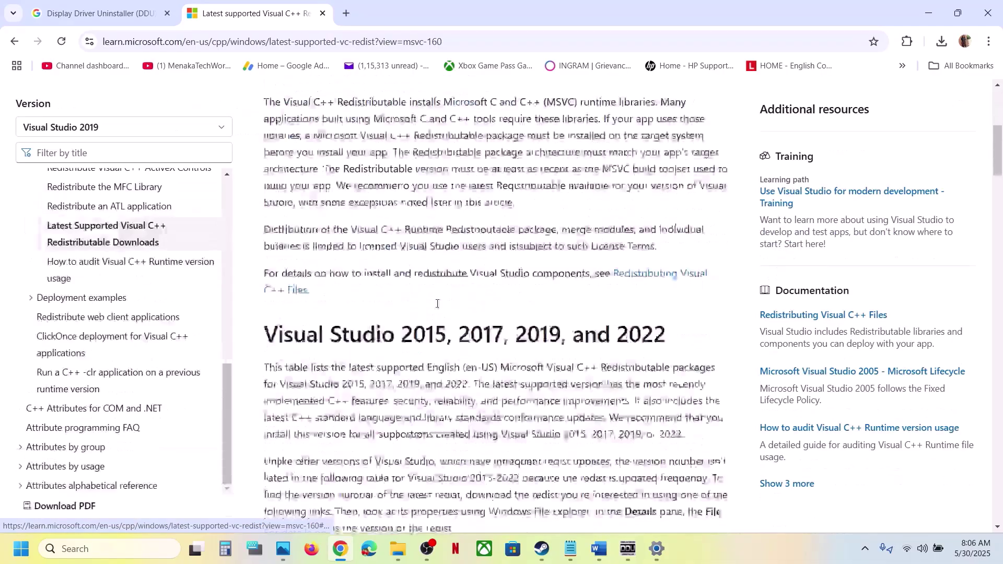
# - Download the X86 redistributable for Visual Studio 2015, 2017, 2019, and 2022, and run its setup to repair the installation
pyautogui.moveTo(345, 214); pyautogui.dragTo(596, 245)
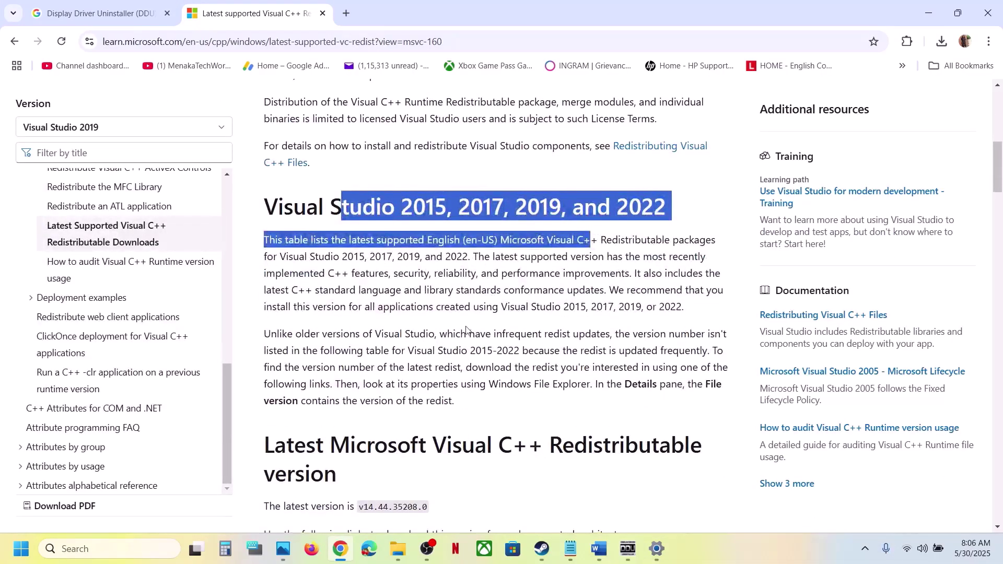
pyautogui.scroll(-8, 466, 330)
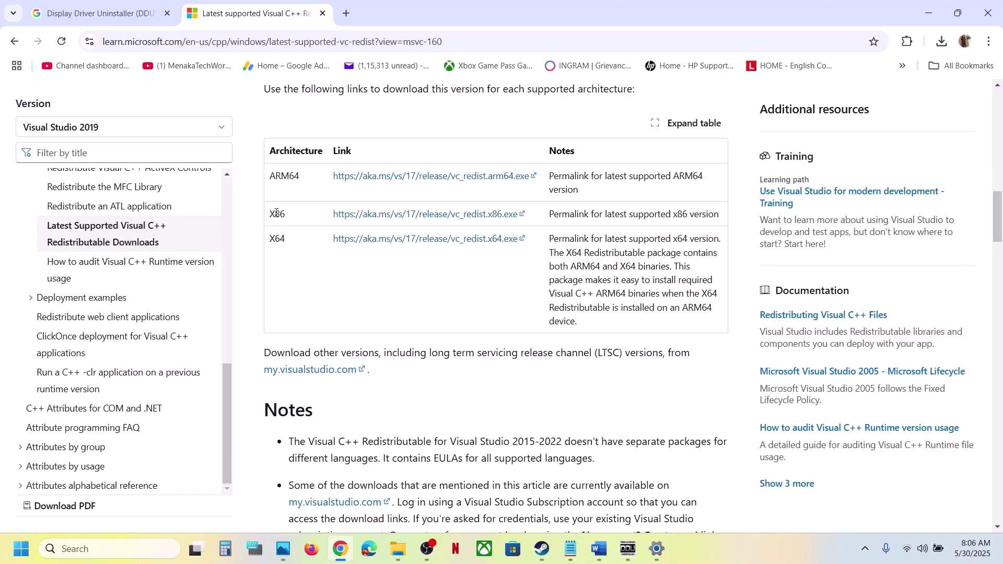
pyautogui.click(423, 220)
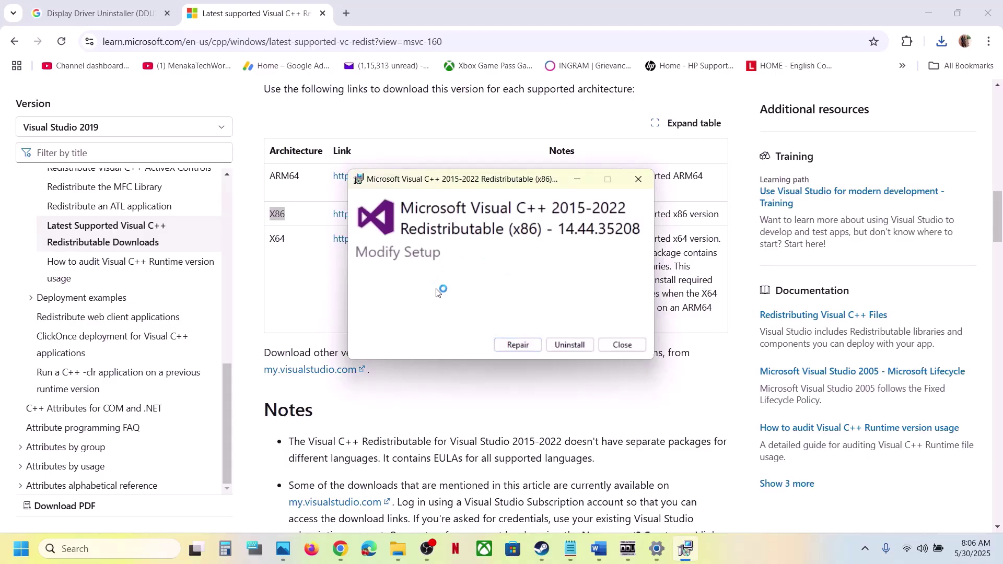
pyautogui.click(519, 343)
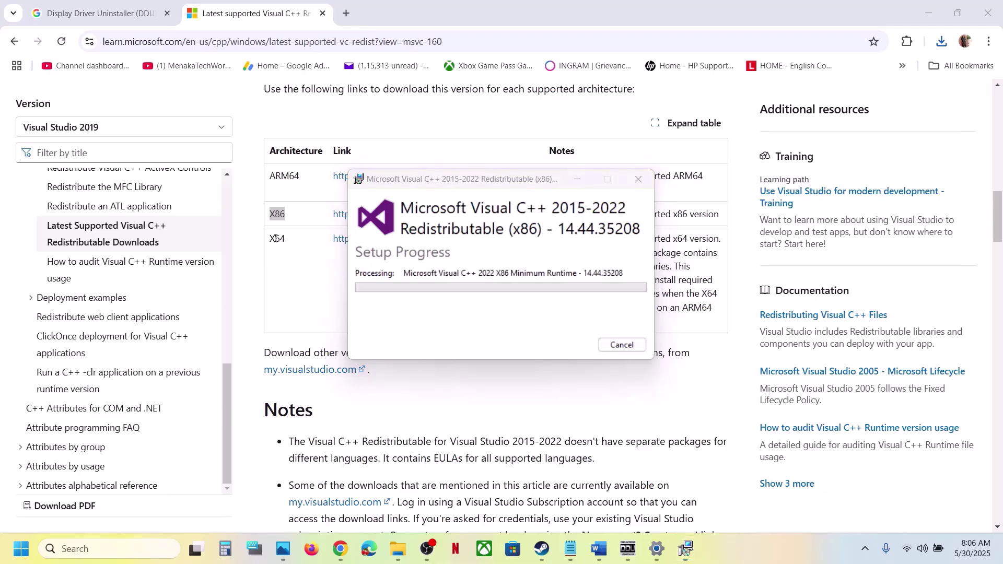
# - Download the X64 Visual C++ redistributable, agree to its license terms and install it
pyautogui.click(395, 247)
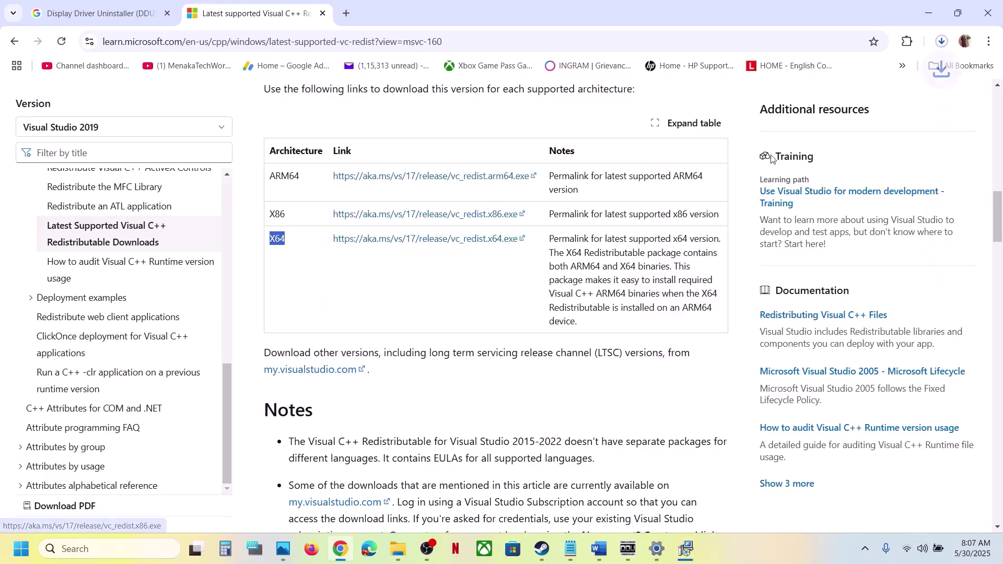
pyautogui.click(943, 44)
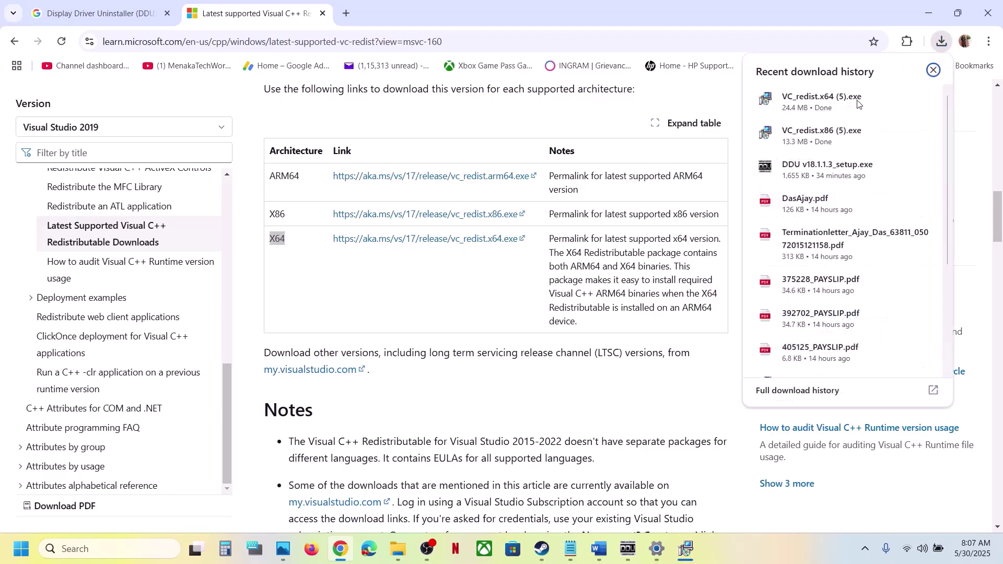
pyautogui.click(862, 100)
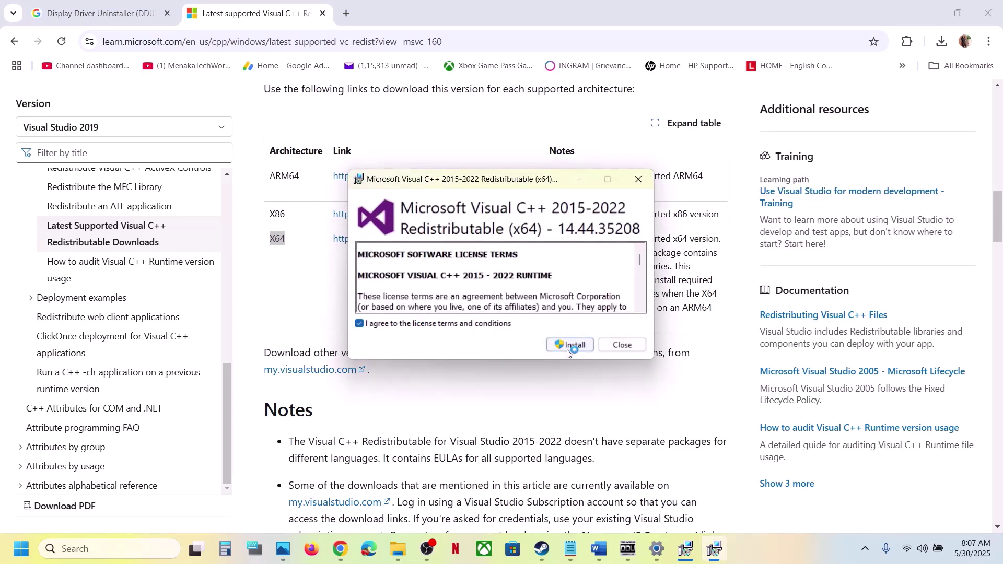
pyautogui.click(573, 346)
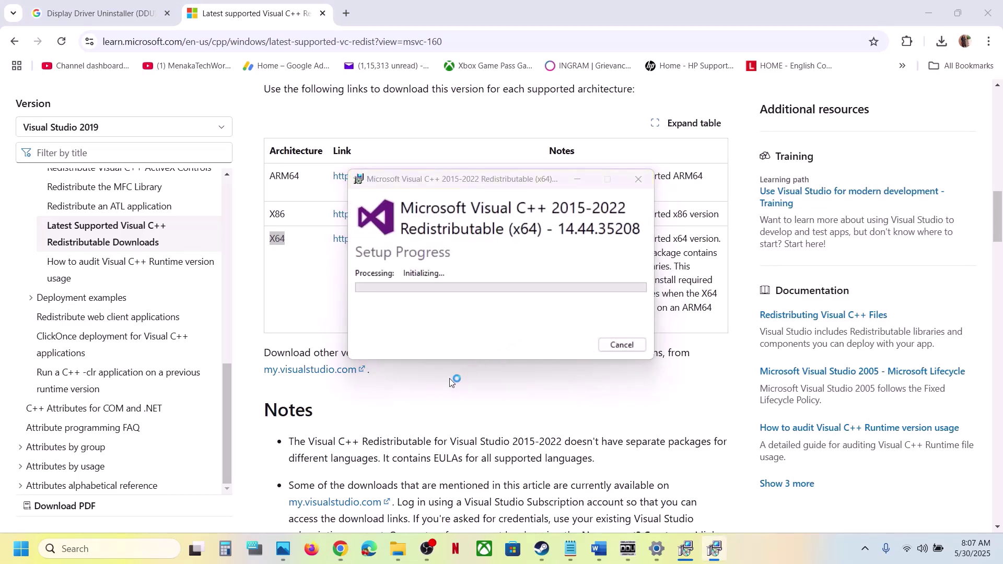
# - Place the x86 and x64 setup windows side by side, and look through the older redistributables on the web page
pyautogui.click(688, 552)
pyautogui.moveTo(501, 187); pyautogui.dragTo(308, 242)
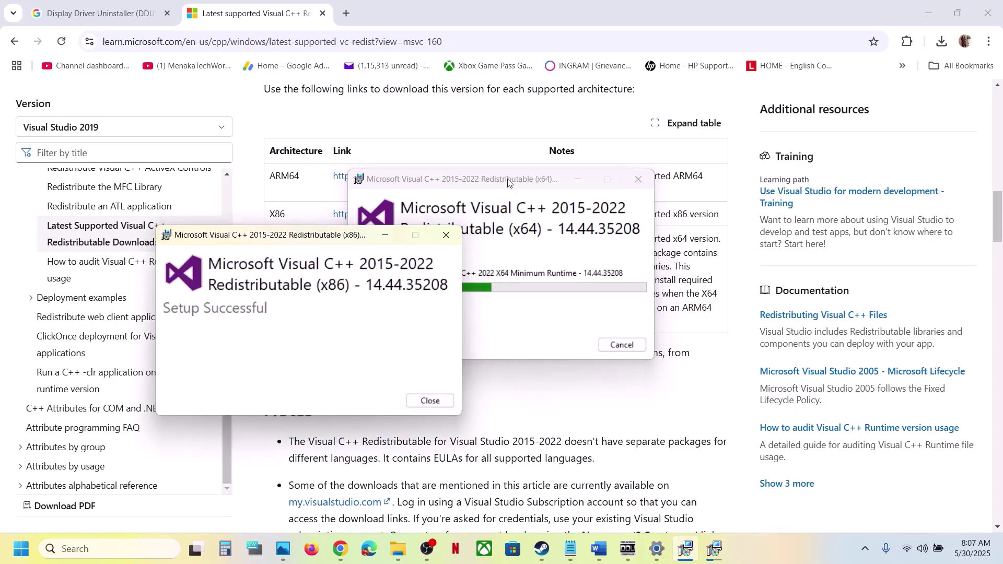
pyautogui.moveTo(508, 181); pyautogui.dragTo(622, 234)
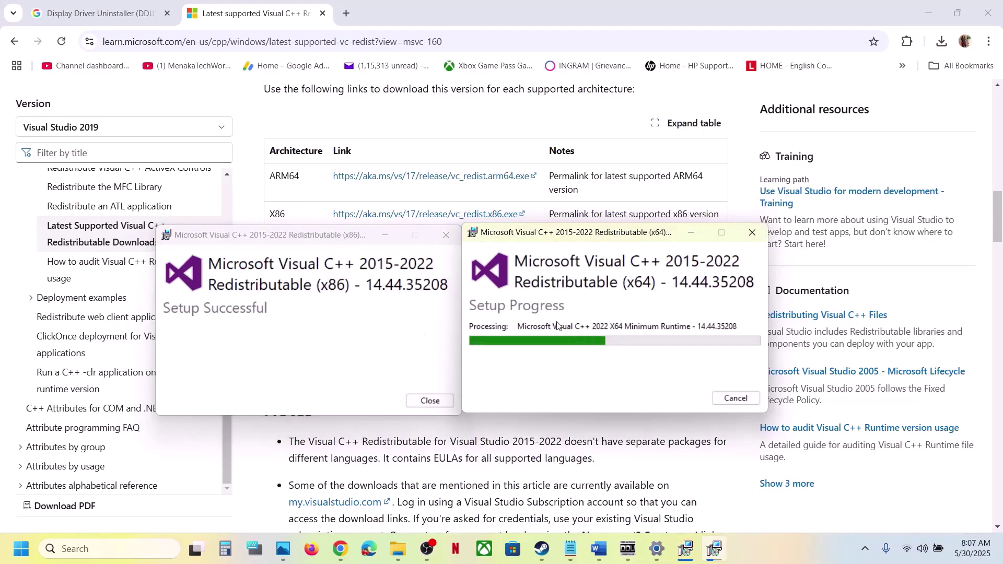
pyautogui.click(263, 478)
pyautogui.scroll(-15, 264, 478)
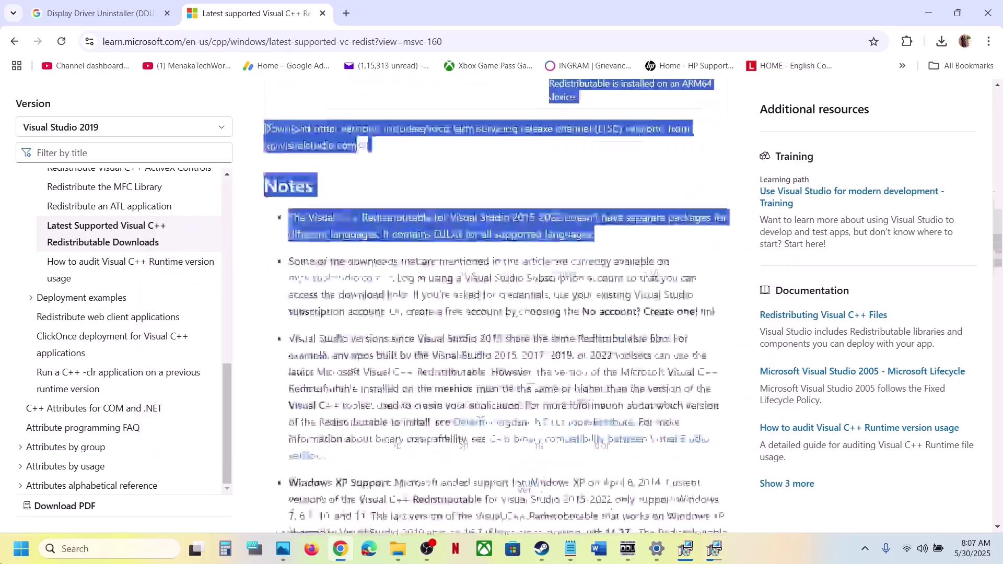
# - Display the Windows power options with Restart from the redistributable page, and switch back to Steam
pyautogui.click(12, 553)
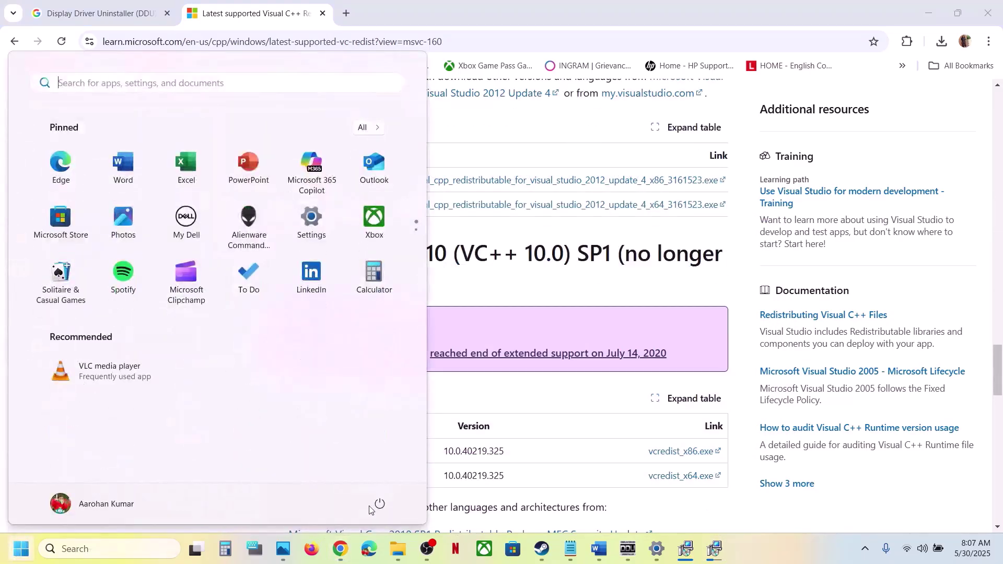
pyautogui.click(376, 504)
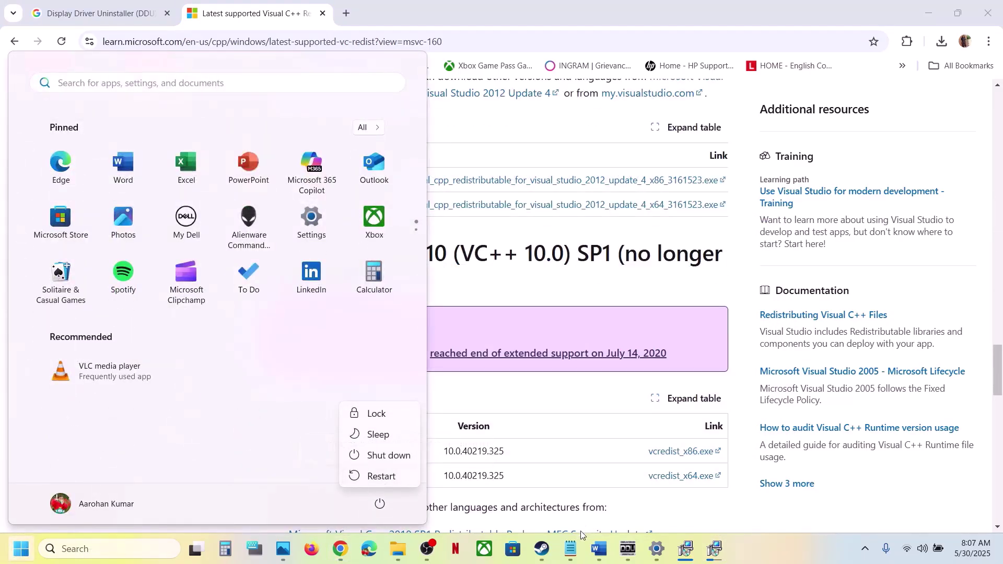
pyautogui.click(541, 549)
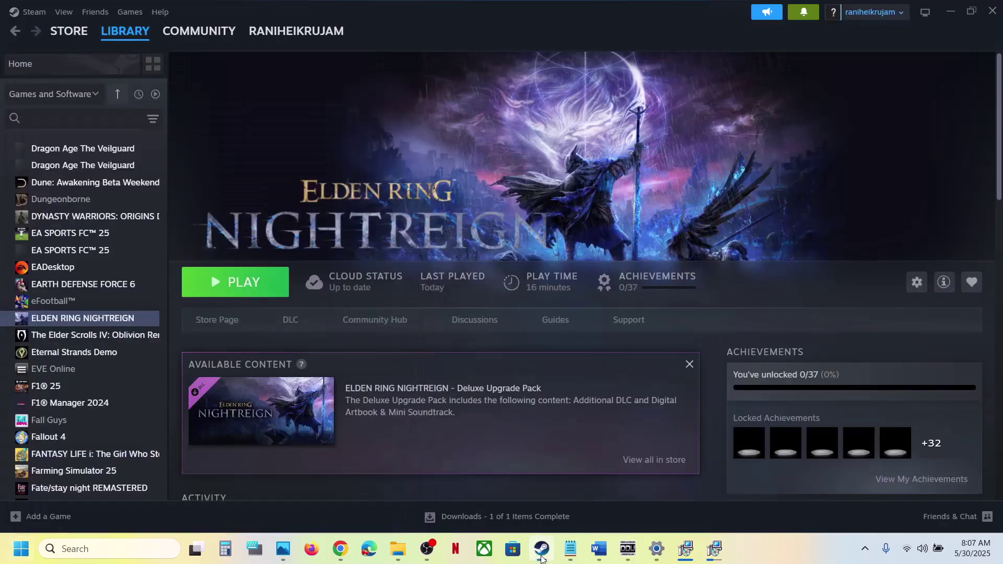
# - Switch to the Word document and read Step 15, highlighting the advice on unplugging external devices and additional USB adapters
pyautogui.click(598, 549)
pyautogui.scroll(-6, 437, 359)
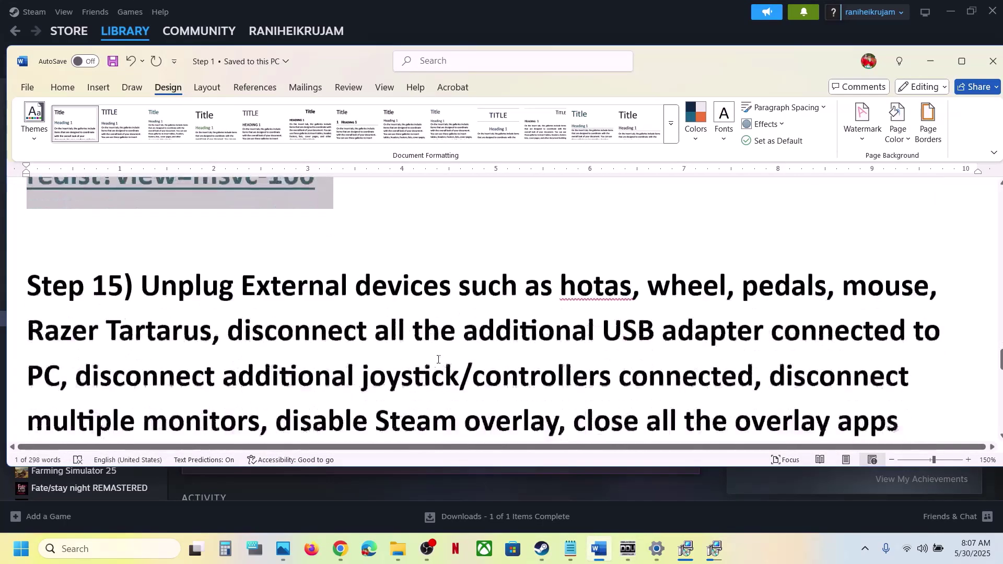
pyautogui.scroll(-1, 439, 359)
pyautogui.moveTo(142, 262); pyautogui.dragTo(675, 322)
pyautogui.click(676, 322)
pyautogui.scroll(-3, 107, 273)
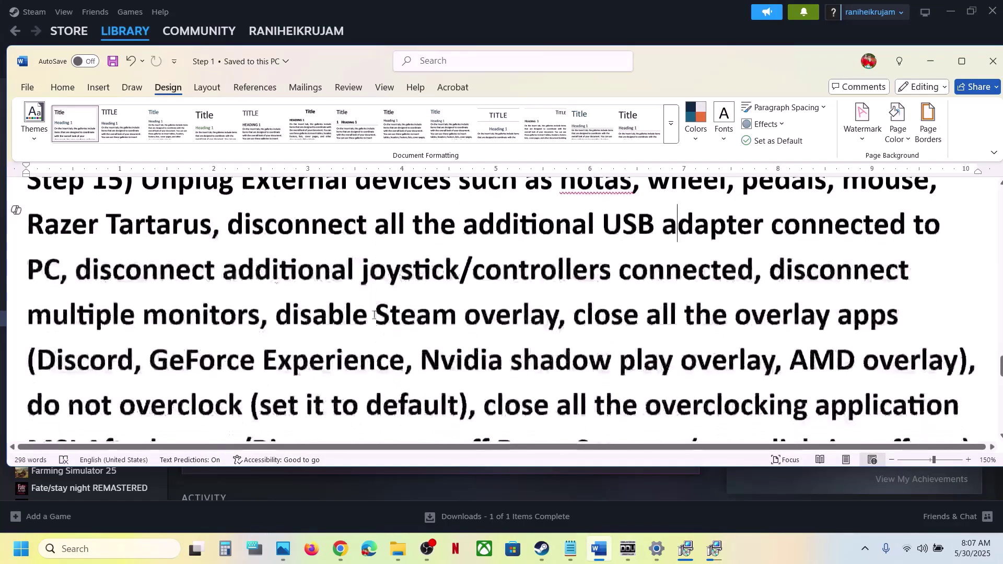
# - Highlight in turn the Step 15 instructions on disconnecting additional controllers, disconnecting multiple monitors and disabling the Steam overlay
pyautogui.moveTo(102, 275); pyautogui.dragTo(739, 296)
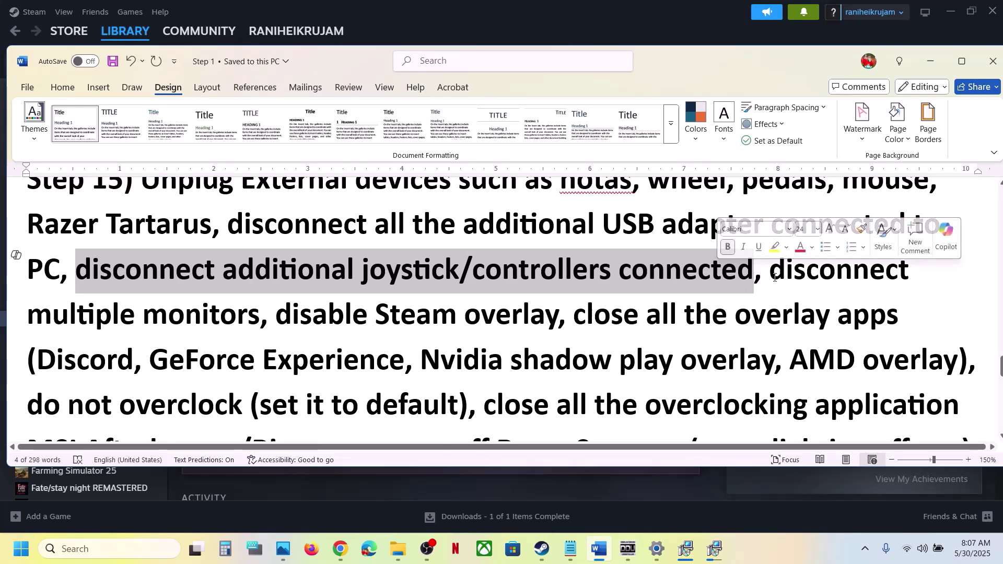
pyautogui.moveTo(771, 285); pyautogui.dragTo(290, 300)
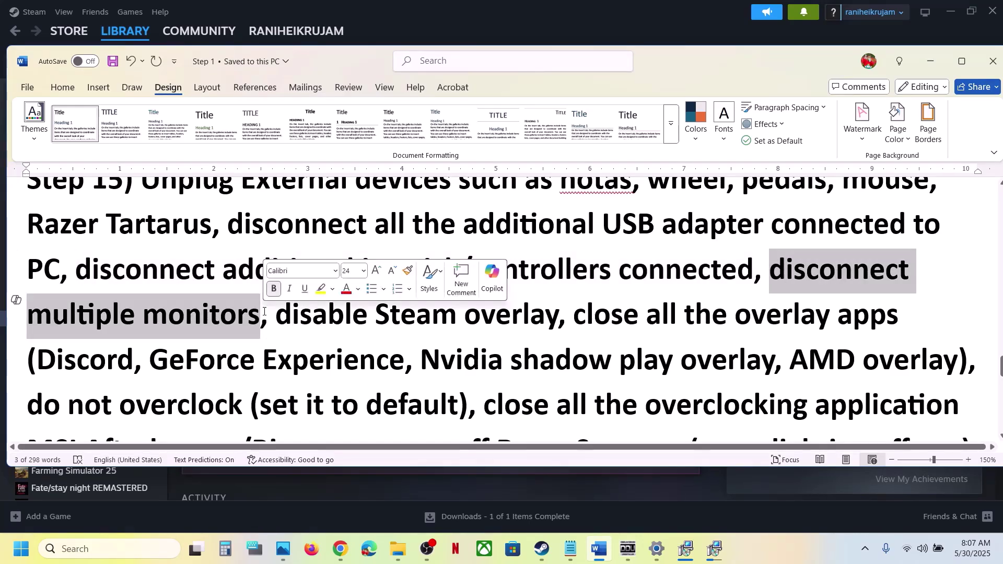
pyautogui.scroll(-1, 282, 311)
pyautogui.moveTo(284, 300); pyautogui.dragTo(558, 302)
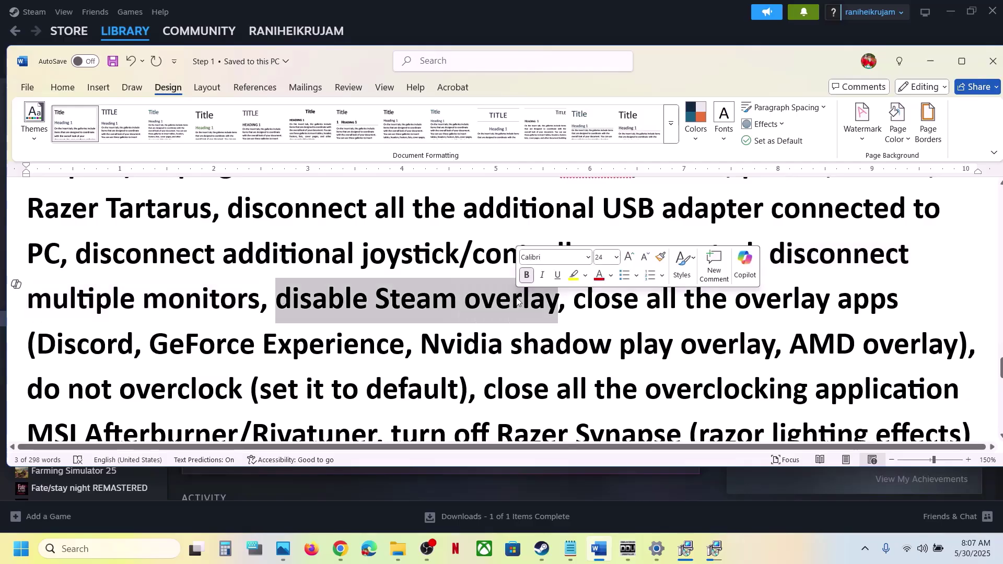
# - Switch to Steam and open the properties of ELDEN RING NIGHTREIGN from the library
pyautogui.click(541, 548)
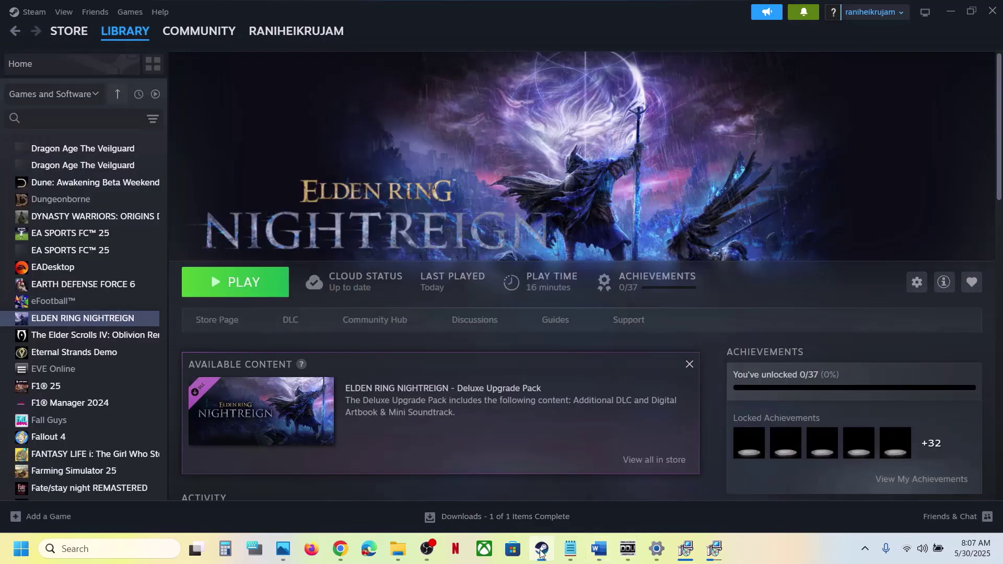
pyautogui.rightClick(121, 314)
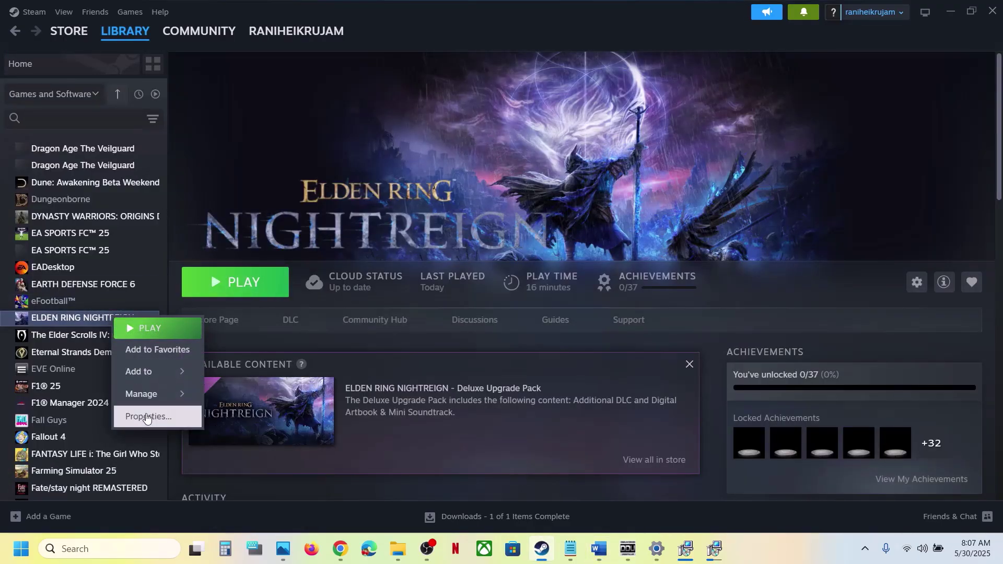